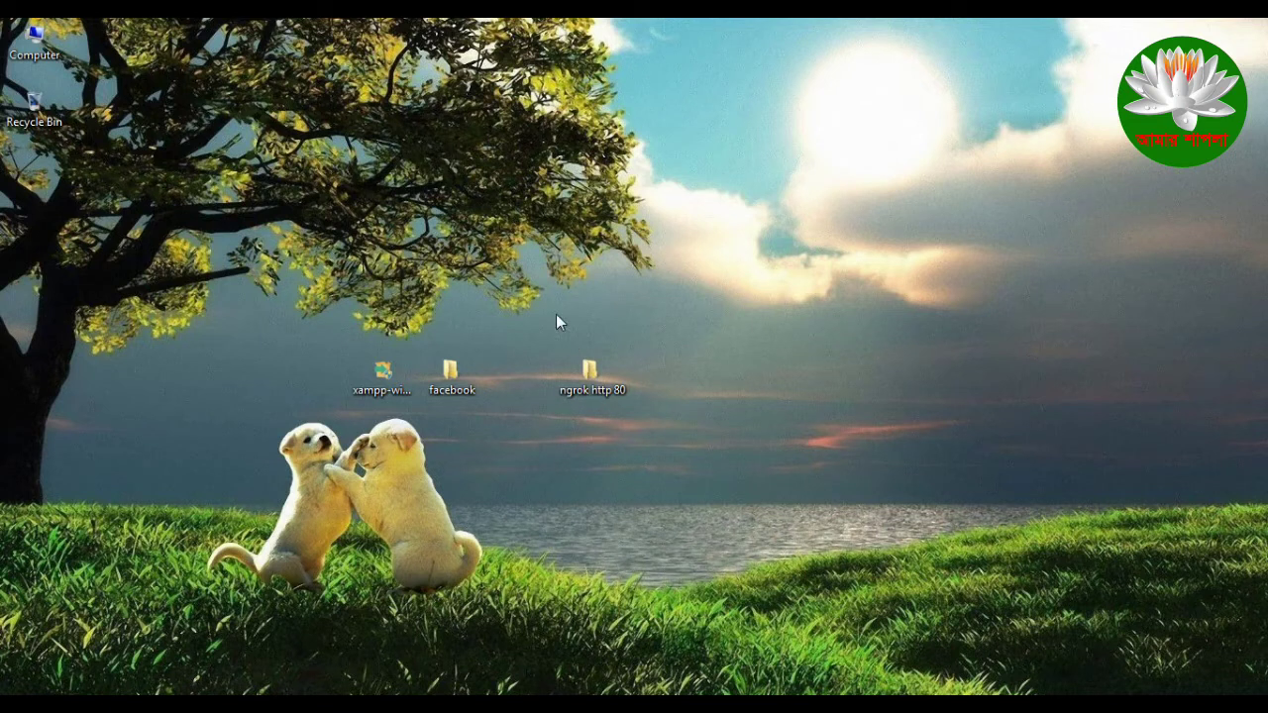
Step: Move the ngrok http 80 shortcut on the desktop so it sits beside the facebook folder
{"action": "left_click_drag", "start_coordinate": [538, 436], "coordinate": [684, 372]}
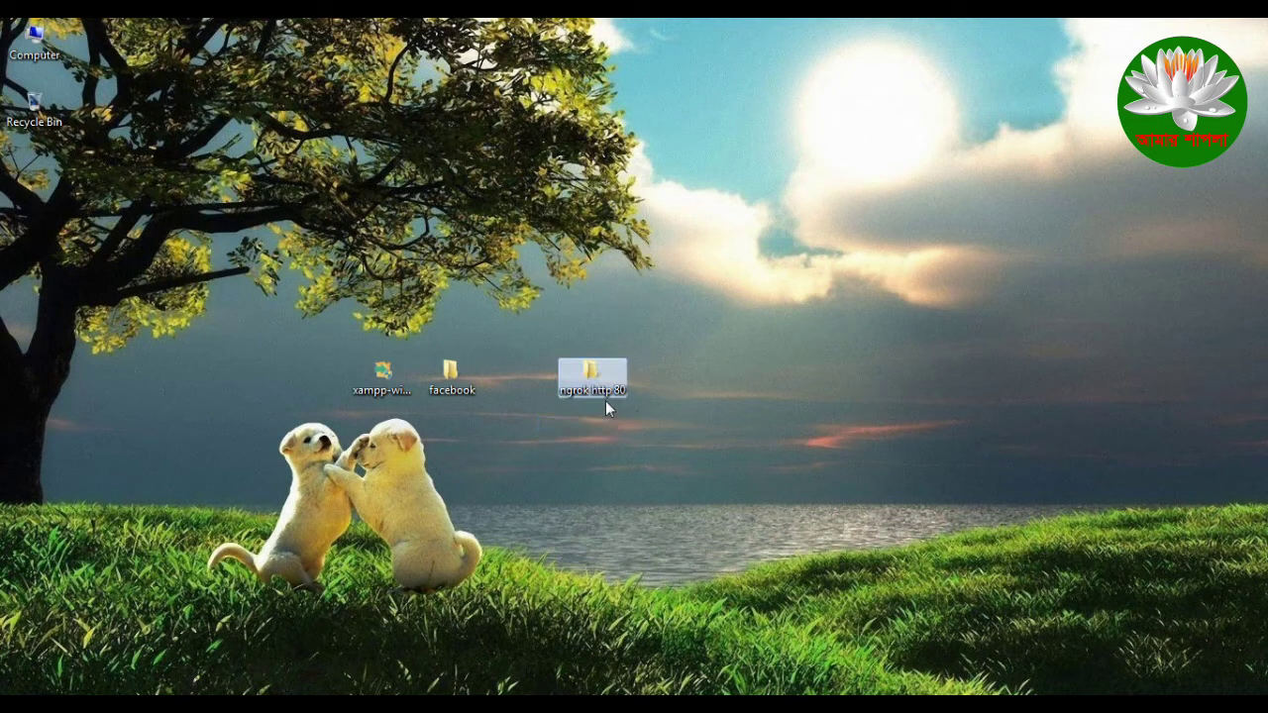
{"action": "left_click_drag", "start_coordinate": [530, 330], "coordinate": [660, 448]}
{"action": "left_click_drag", "start_coordinate": [601, 373], "coordinate": [527, 372]}
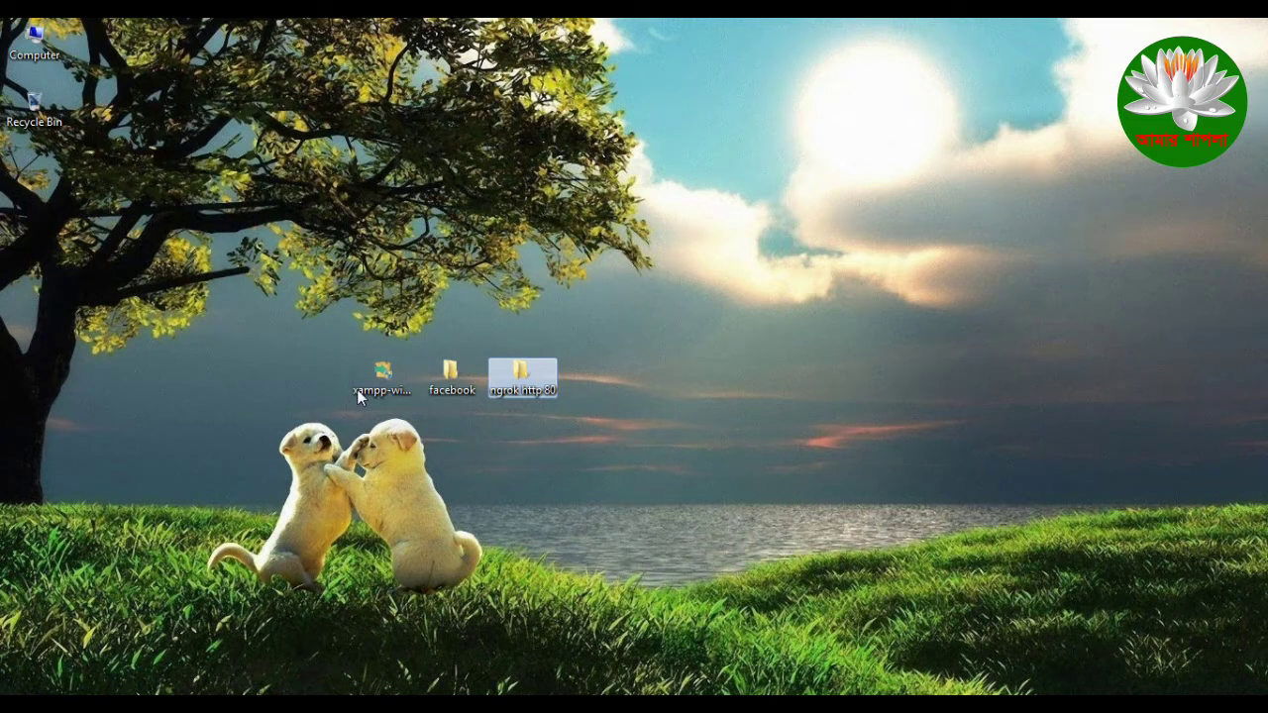
{"action": "left_click_drag", "start_coordinate": [324, 373], "coordinate": [471, 396]}
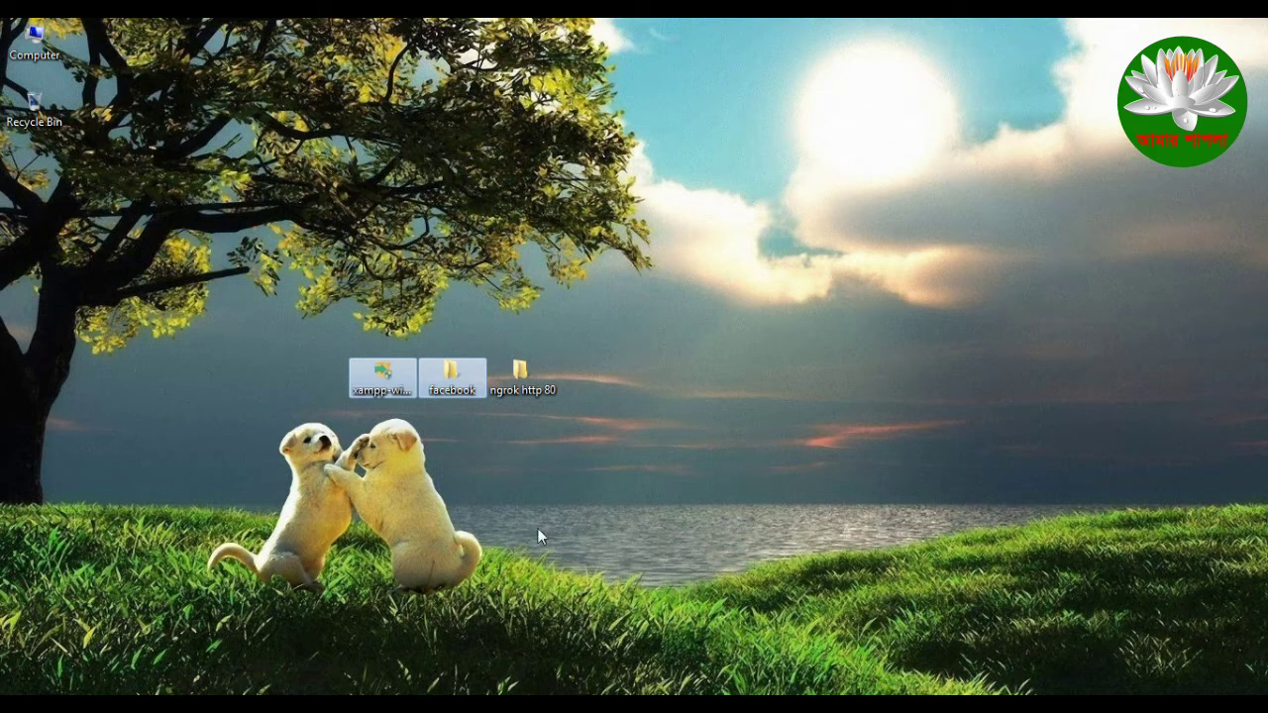
Step: Refresh the desktop and reveal the hidden notification-area icons
{"action": "right_click", "coordinate": [564, 463]}
{"action": "left_click", "coordinate": [651, 519]}
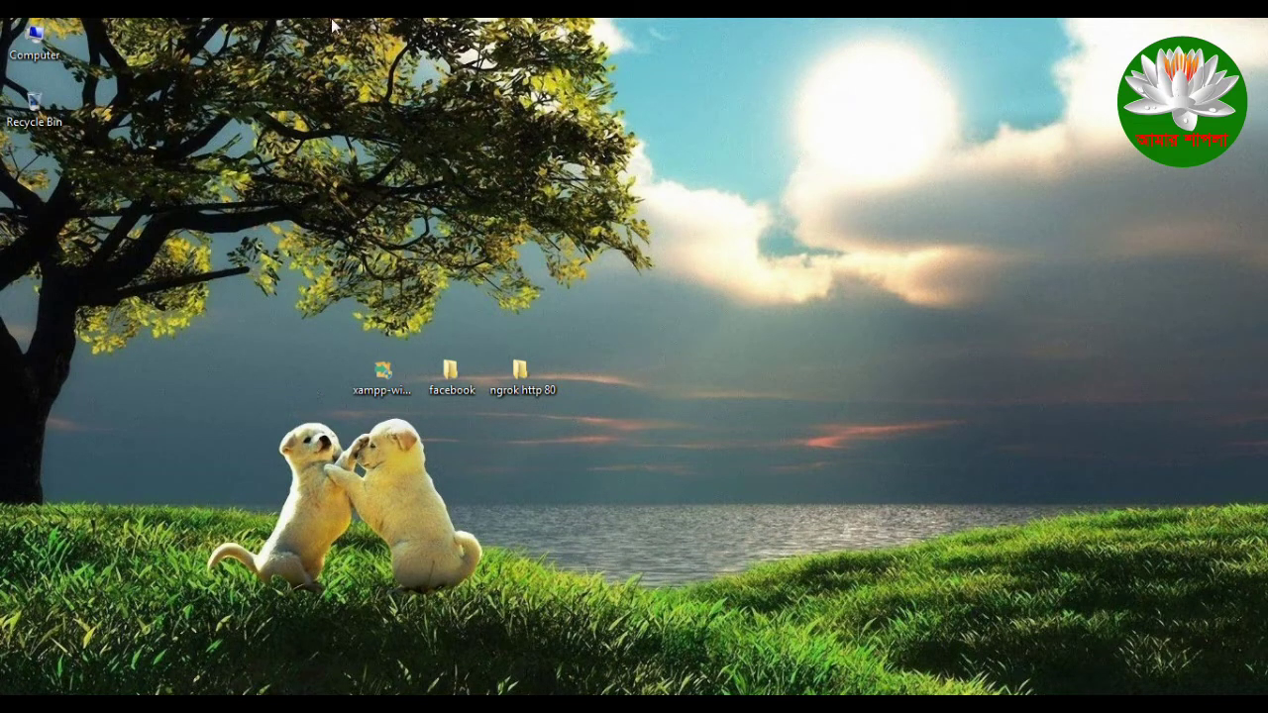
{"action": "left_click", "coordinate": [1100, 705]}
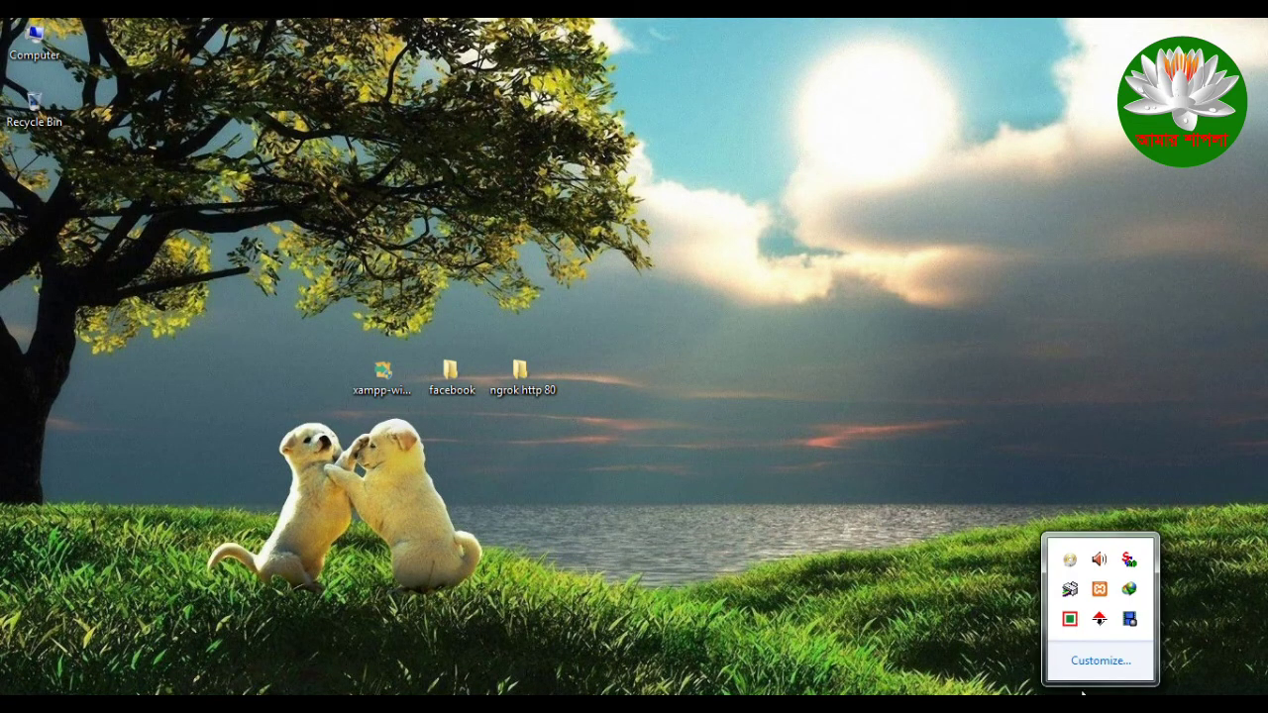
Step: Restore XAMPP Control Panel from the tray and reposition its window, showing Apache and MySQL running
{"action": "left_click", "coordinate": [1102, 589]}
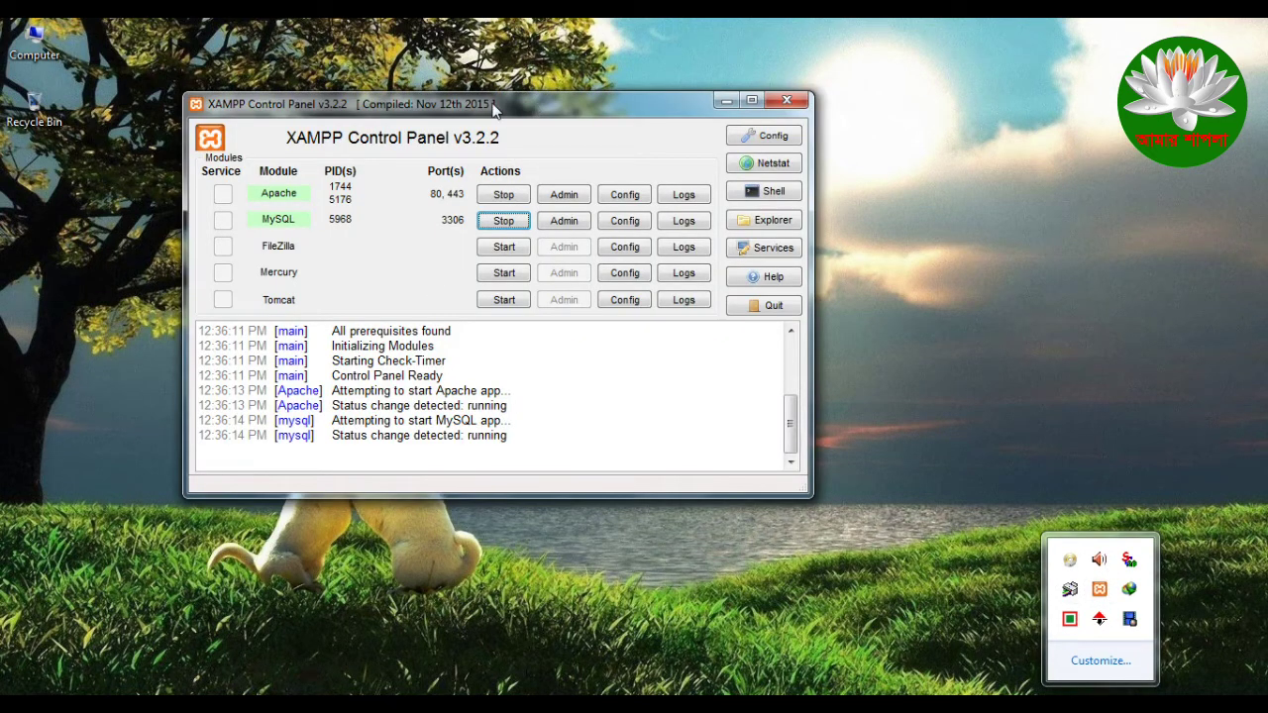
{"action": "left_click_drag", "start_coordinate": [535, 99], "coordinate": [662, 98]}
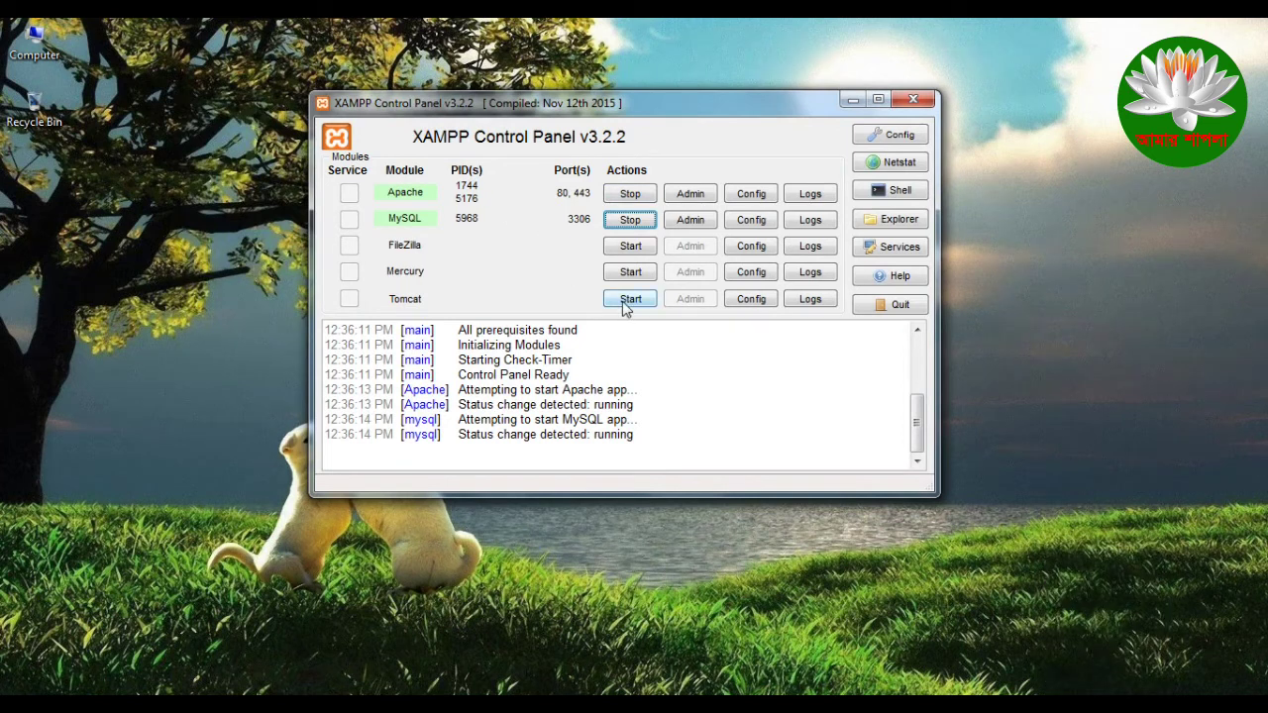
{"action": "left_click_drag", "start_coordinate": [764, 111], "coordinate": [680, 98]}
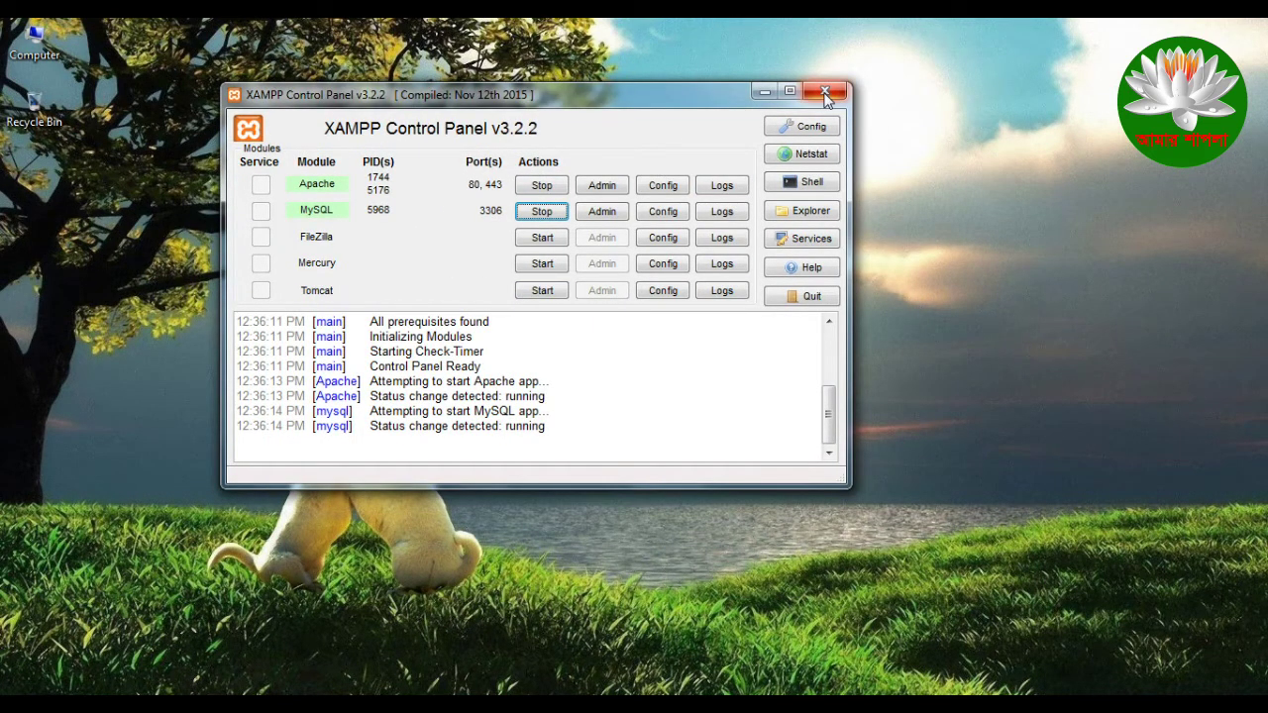
{"action": "left_click_drag", "start_coordinate": [524, 105], "coordinate": [735, 107]}
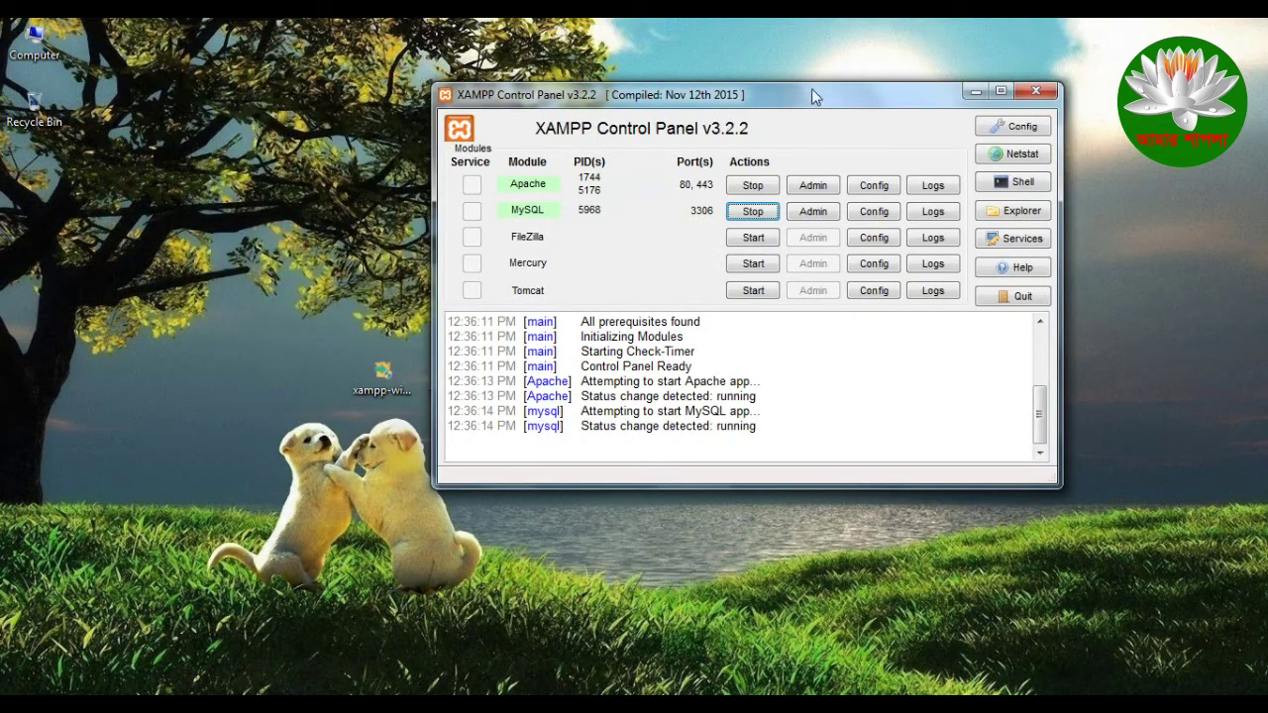
{"action": "left_click_drag", "start_coordinate": [813, 95], "coordinate": [630, 96]}
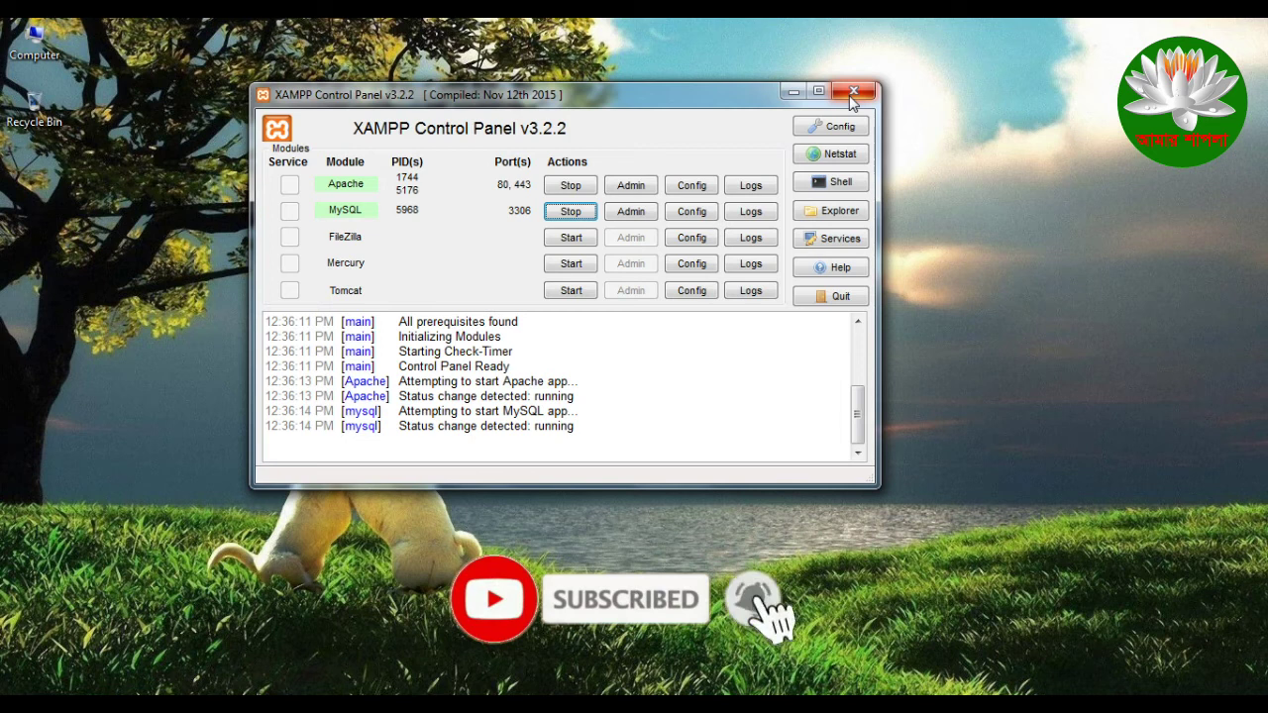
Step: Stop the Apache and MySQL modules and quit XAMPP Control Panel
{"action": "left_click_drag", "start_coordinate": [707, 102], "coordinate": [738, 102]}
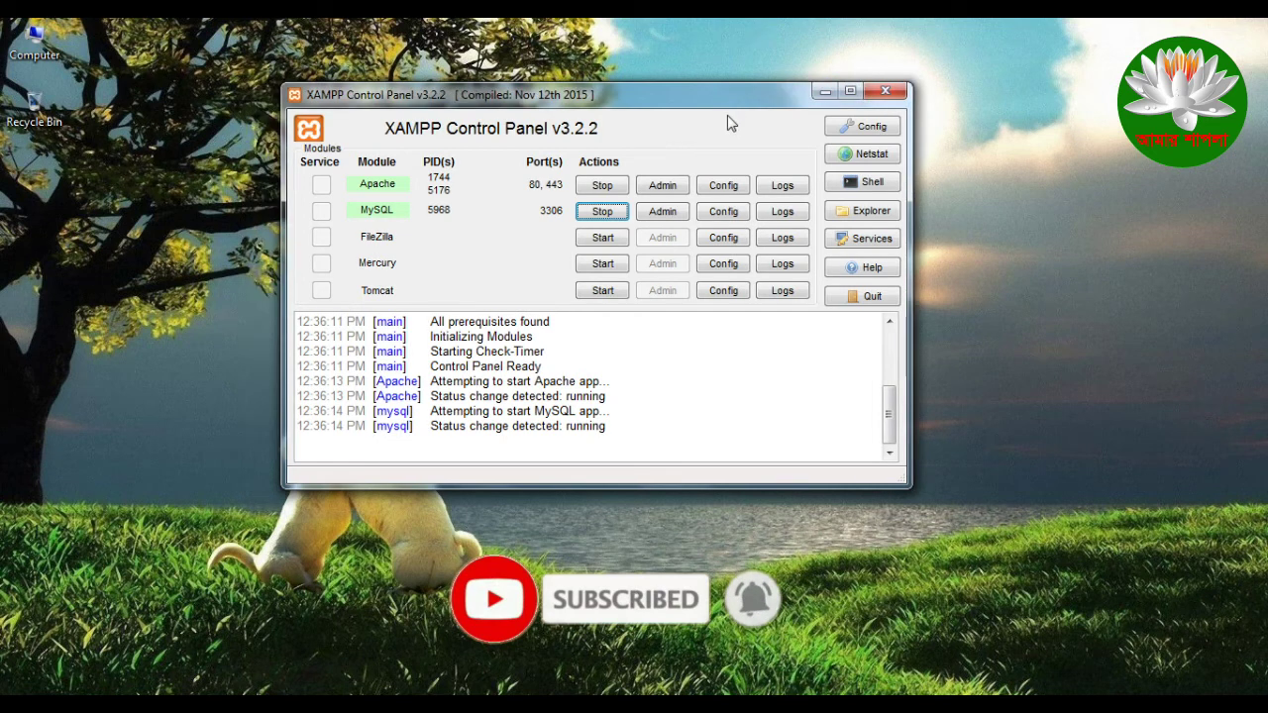
{"action": "left_click", "coordinate": [602, 185]}
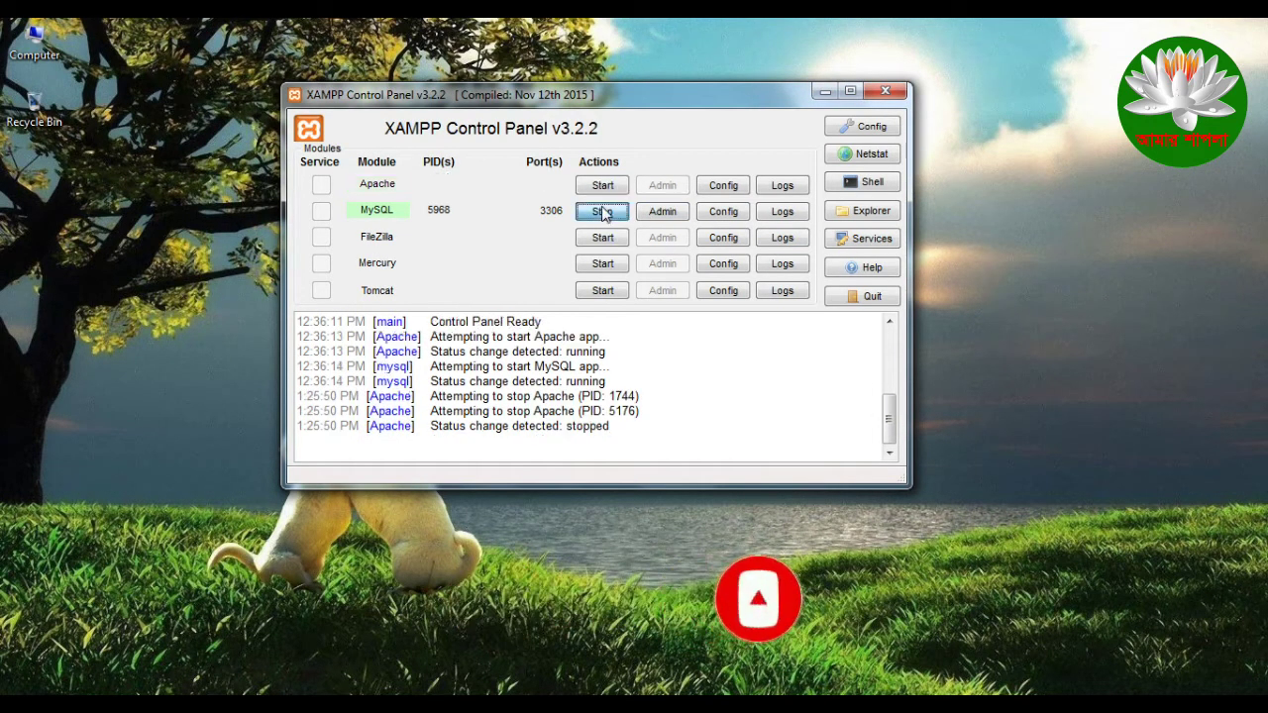
{"action": "left_click", "coordinate": [602, 211]}
{"action": "left_click", "coordinate": [885, 94]}
Step: Refresh the desktop and launch XAMPP Control Panel from the Start menu
{"action": "right_click", "coordinate": [647, 247]}
{"action": "left_click", "coordinate": [726, 302]}
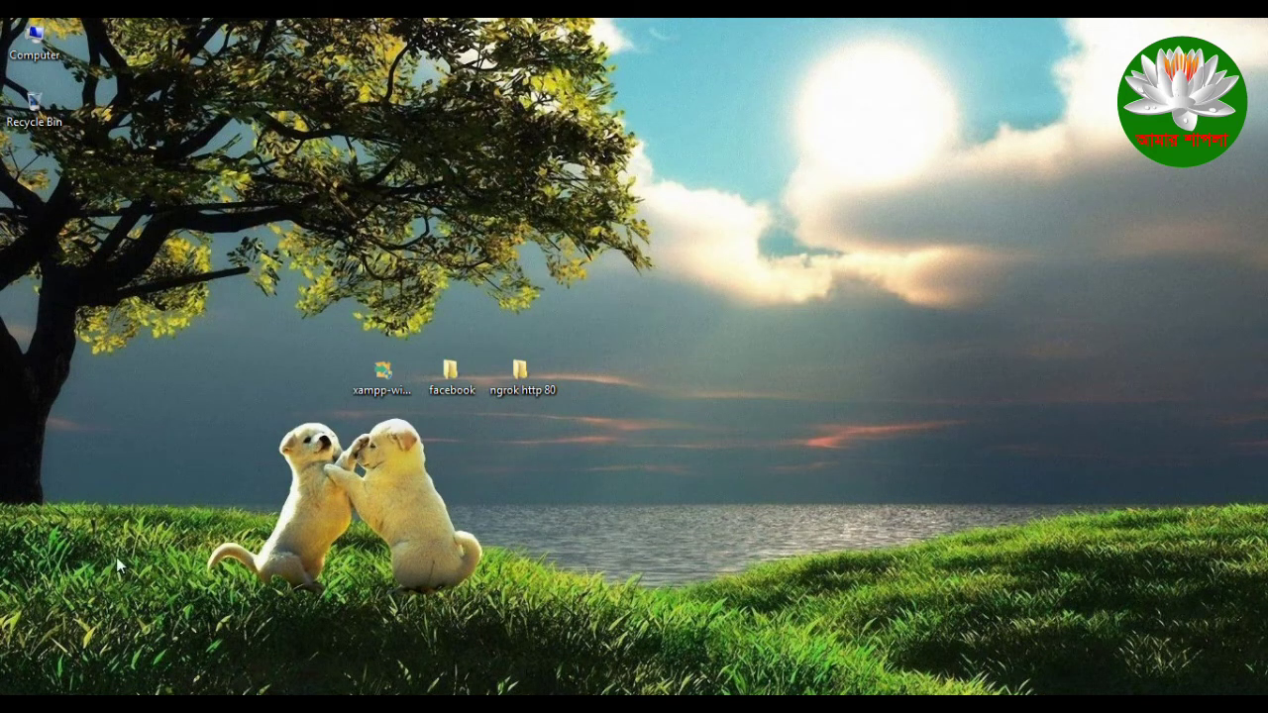
{"action": "key", "text": "super"}
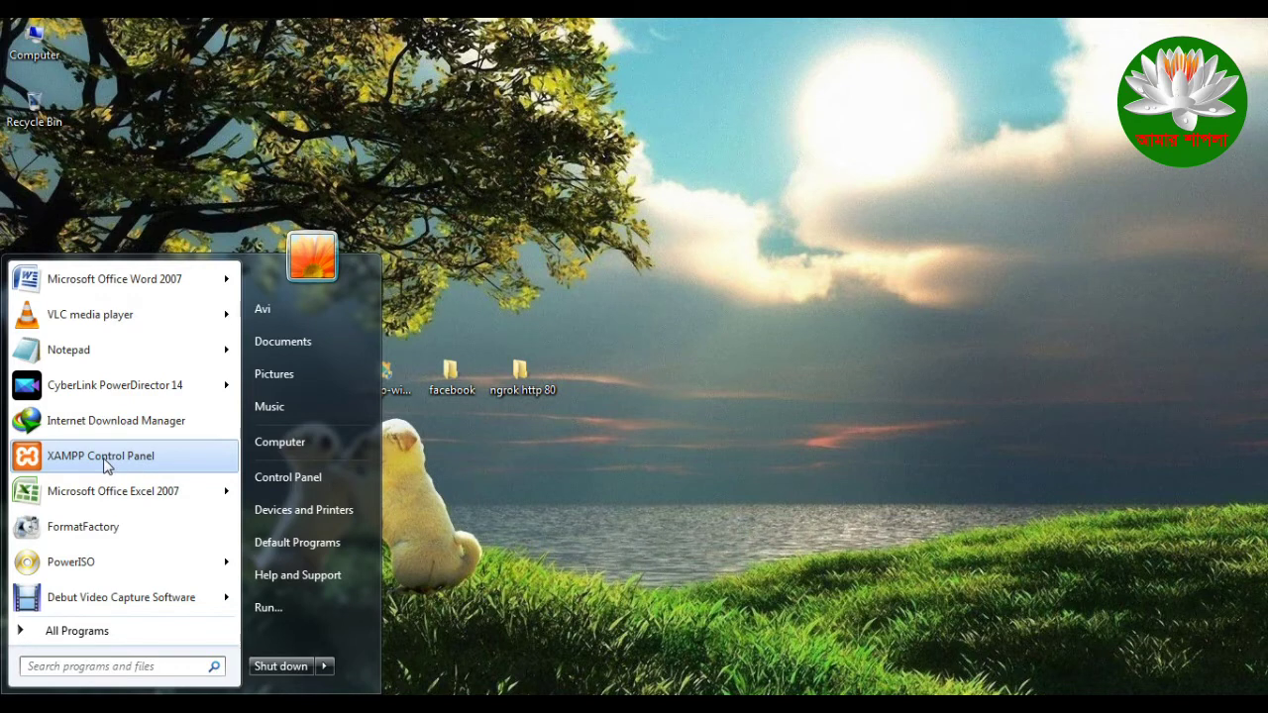
{"action": "left_click", "coordinate": [106, 458]}
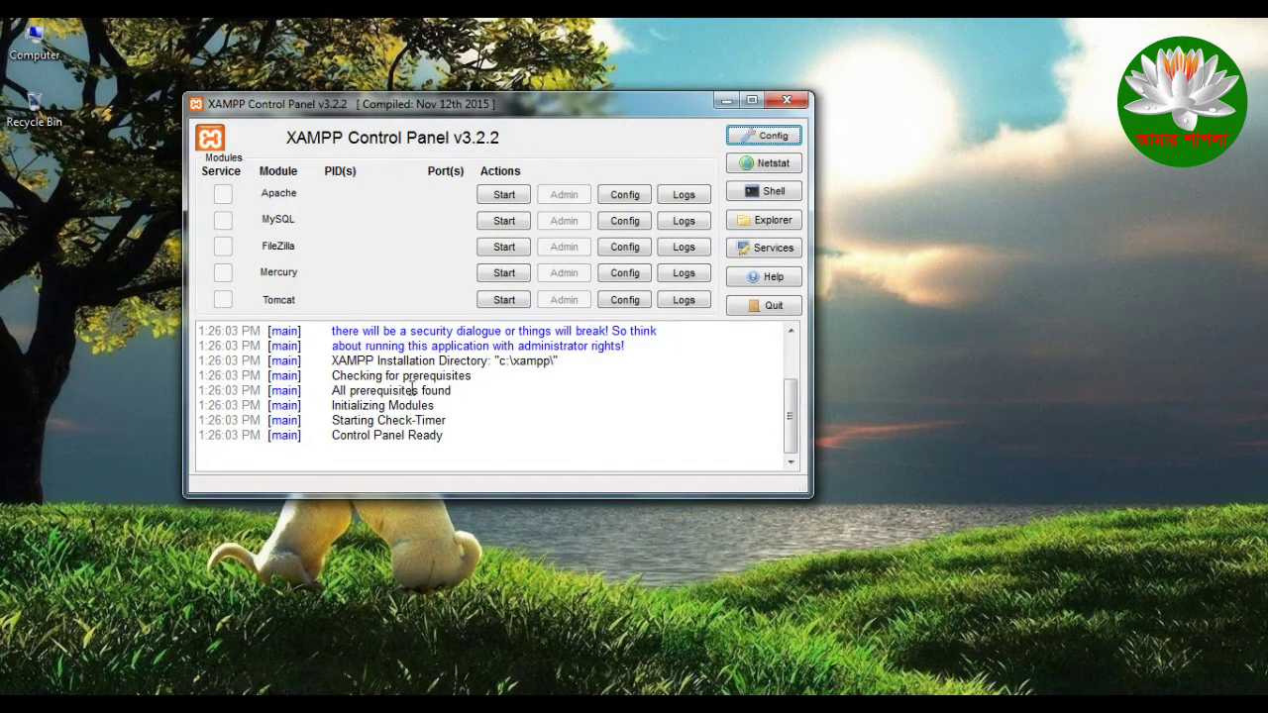
Step: Start the Apache and MySQL modules, then hide the XAMPP panel to the system tray
{"action": "left_click_drag", "start_coordinate": [570, 109], "coordinate": [671, 109]}
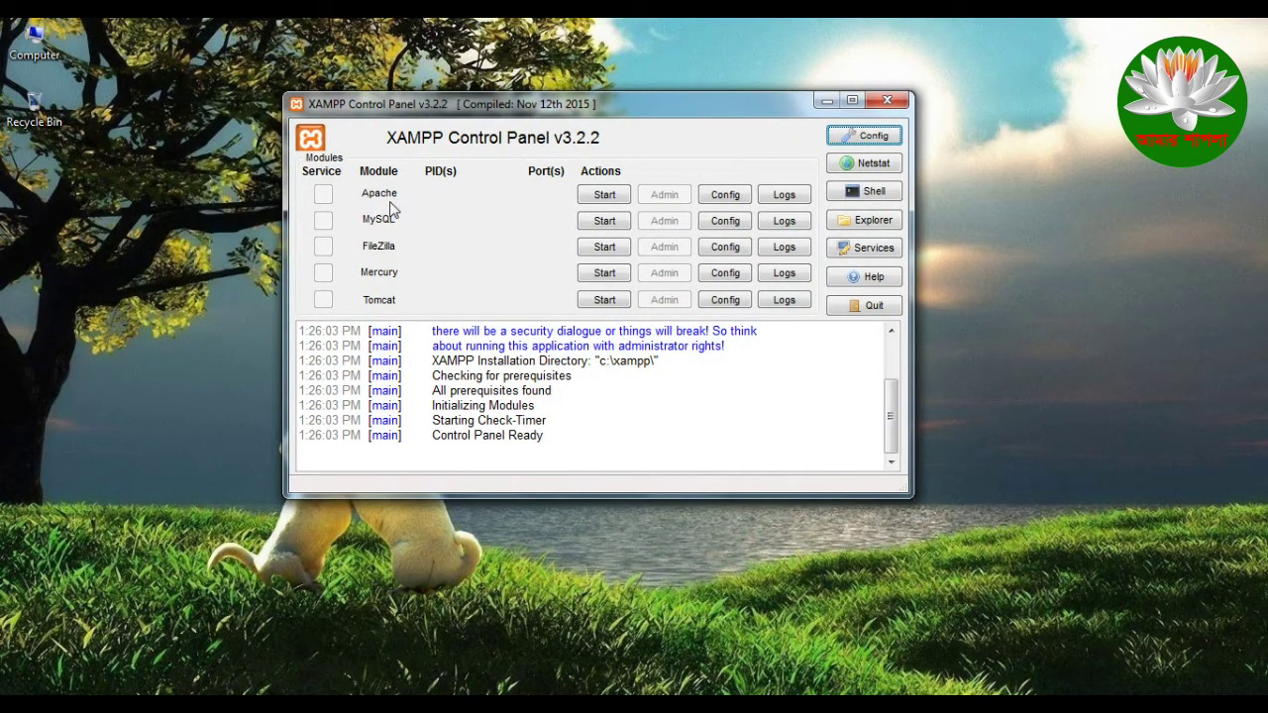
{"action": "left_click", "coordinate": [607, 197]}
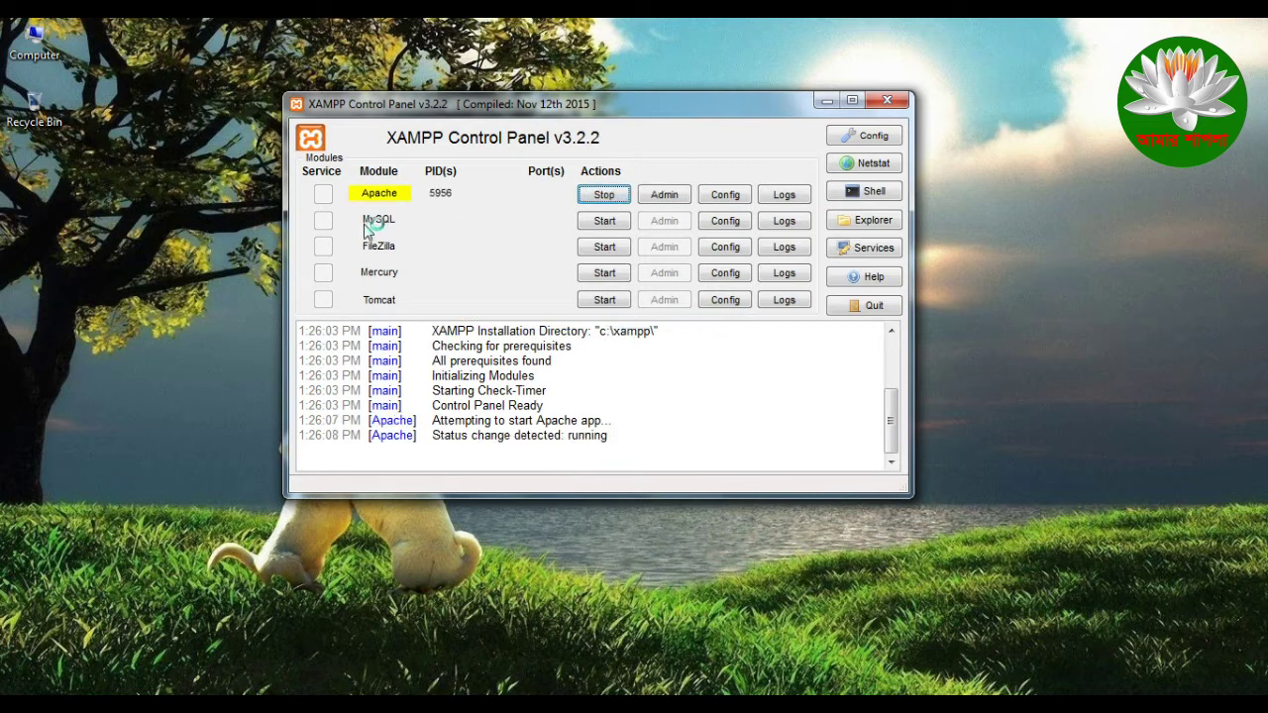
{"action": "left_click", "coordinate": [605, 222]}
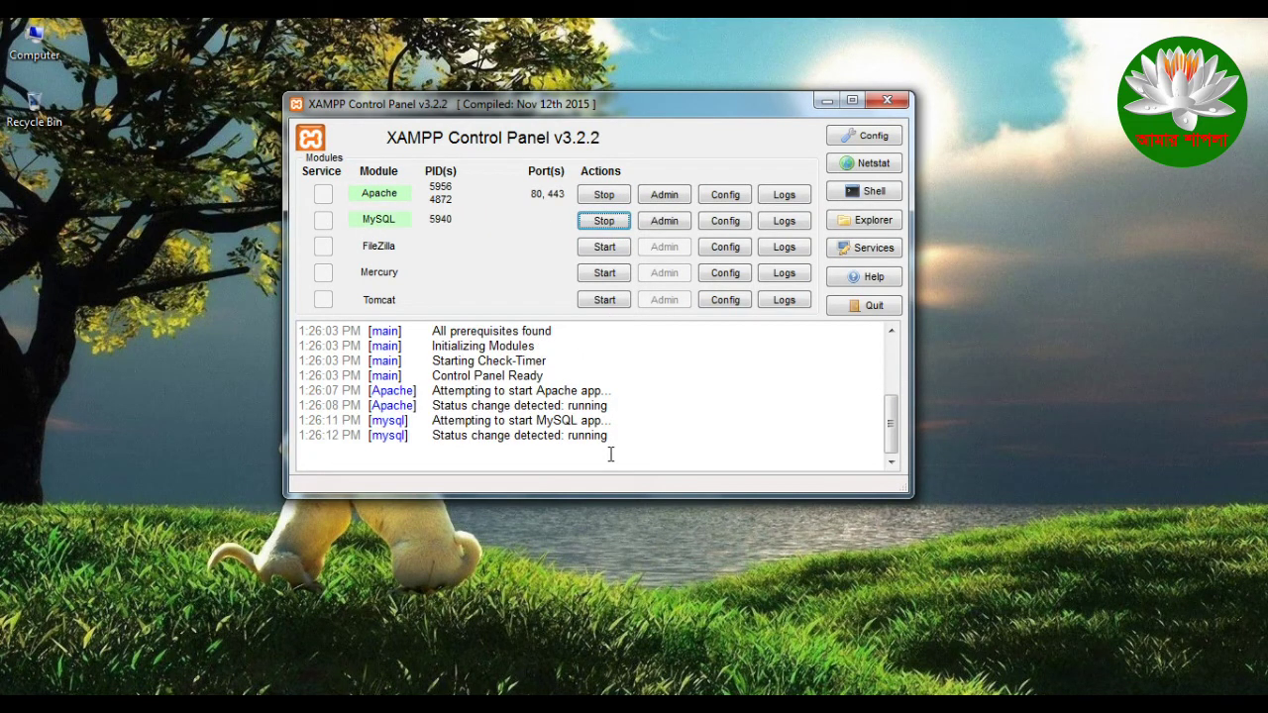
{"action": "left_click", "coordinate": [887, 100]}
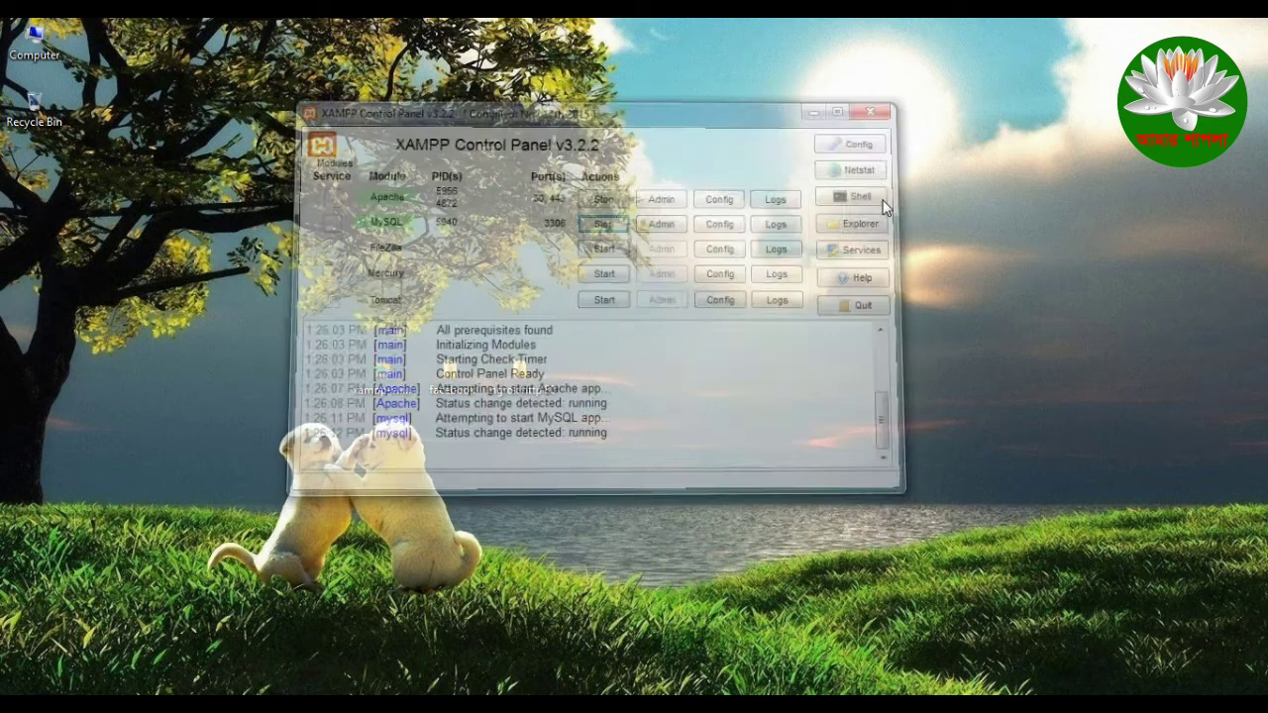
Step: Reveal the hidden notification-area icons and refresh the desktop
{"action": "left_click", "coordinate": [1100, 703]}
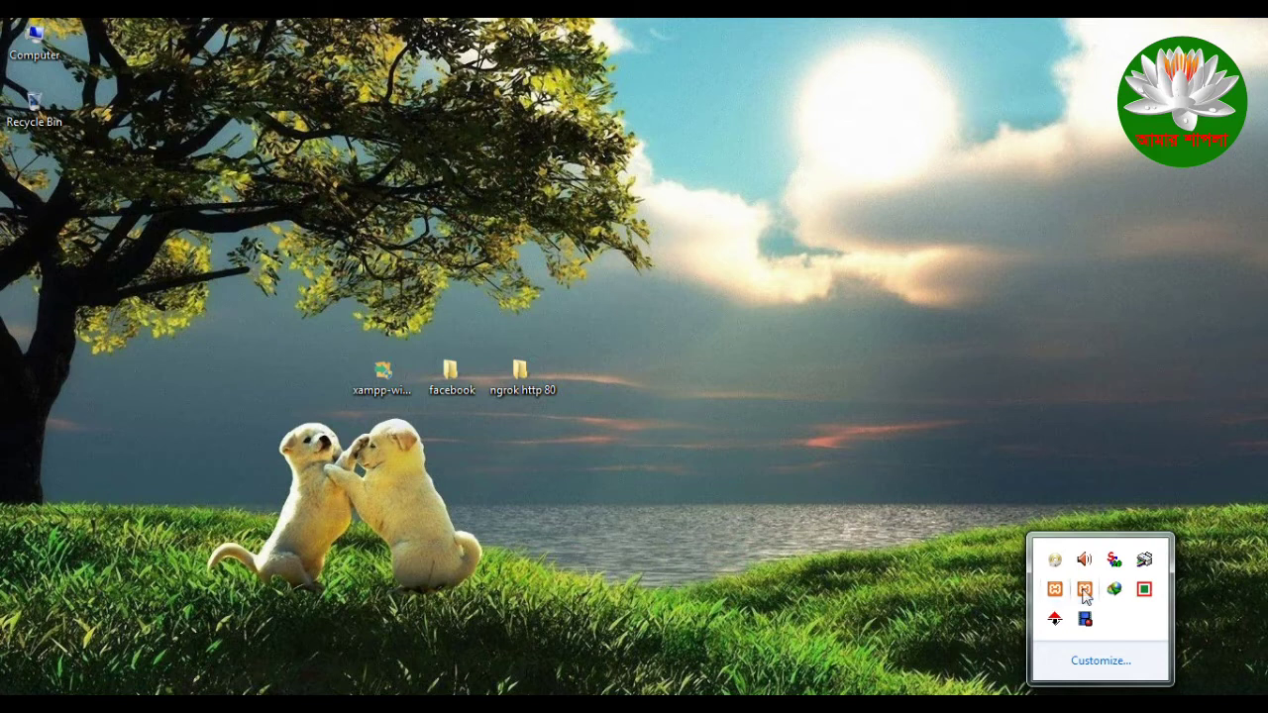
{"action": "right_click", "coordinate": [703, 323]}
{"action": "left_click", "coordinate": [803, 382]}
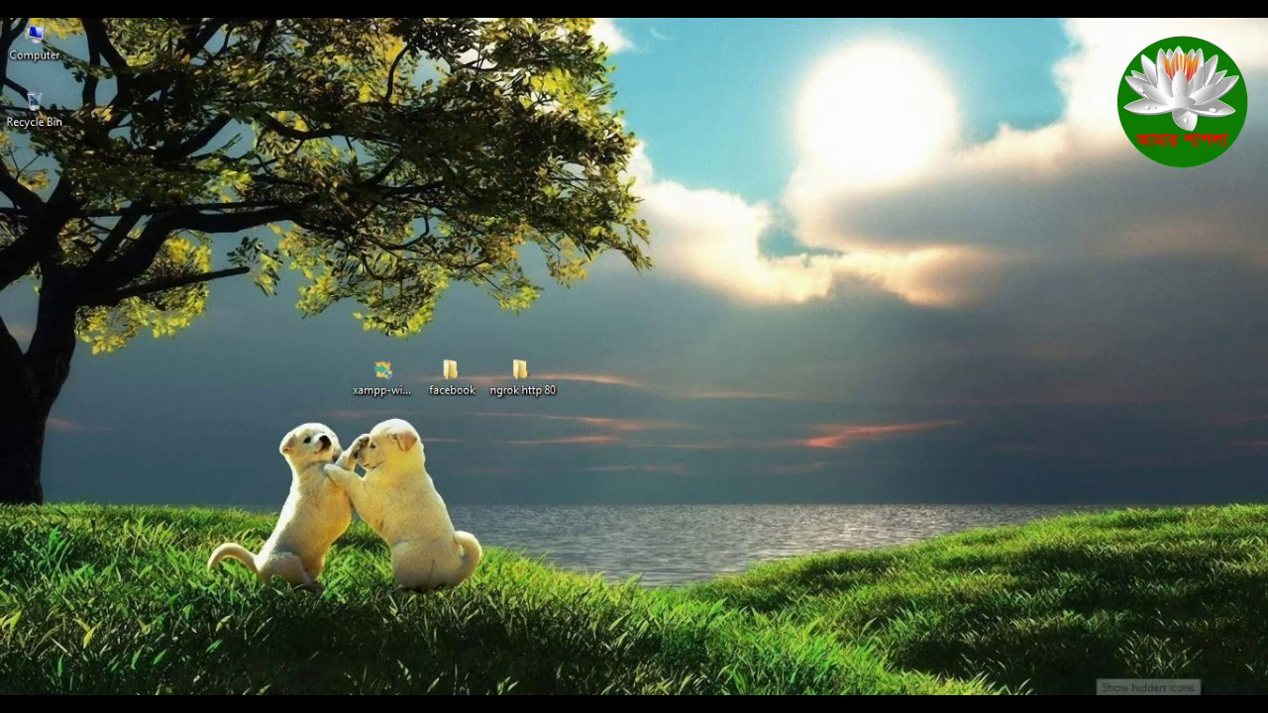
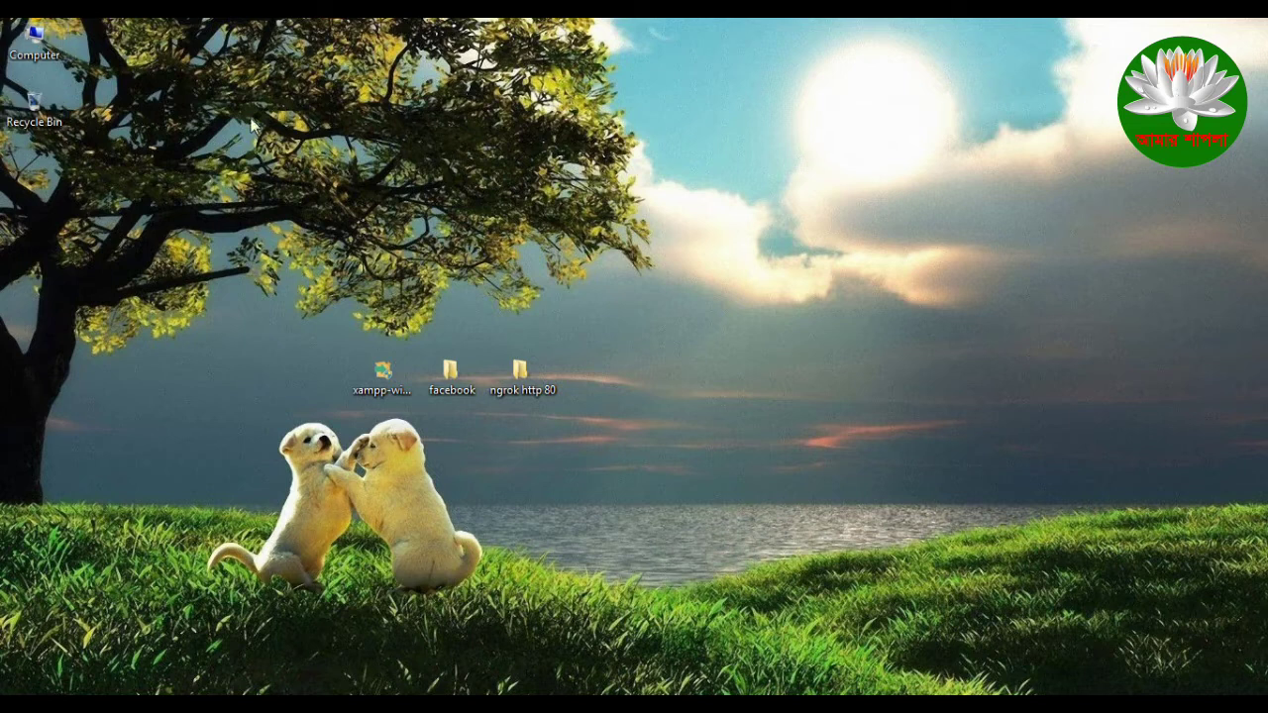
Step: Browse to C:\xampp\htdocs and delete the old facebook folder there
{"action": "double_click", "coordinate": [34, 39]}
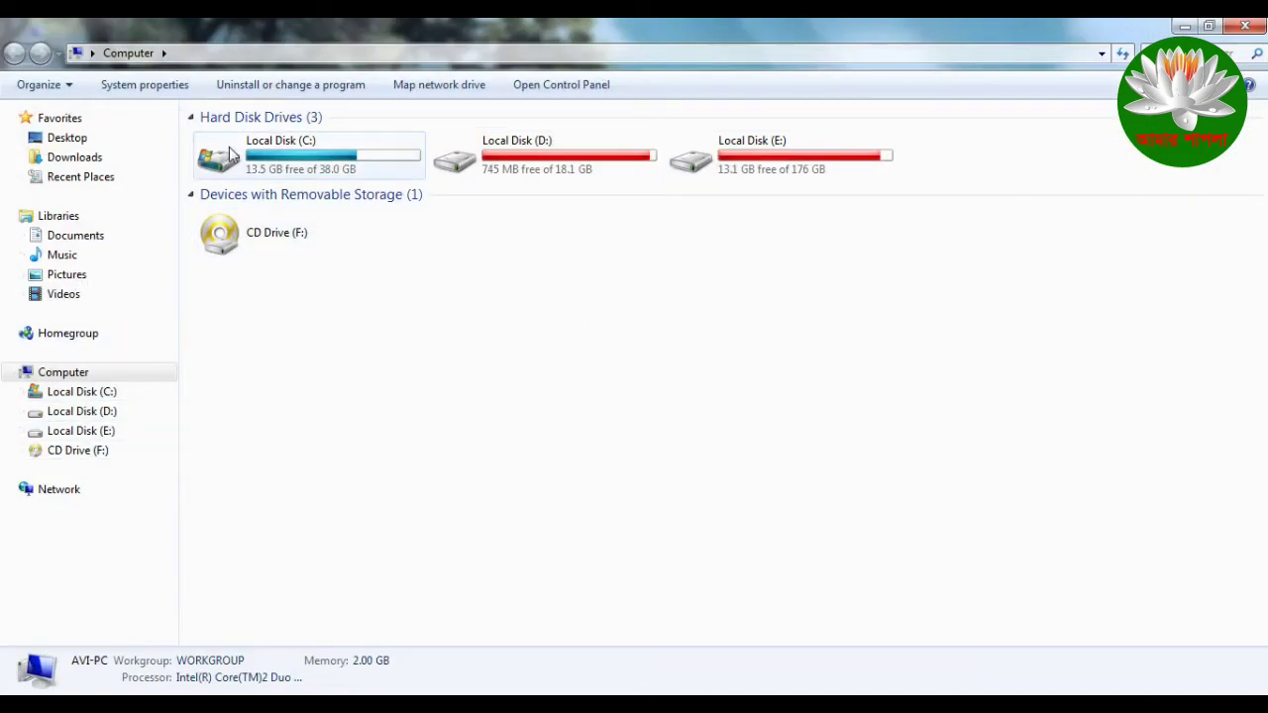
{"action": "double_click", "coordinate": [284, 149]}
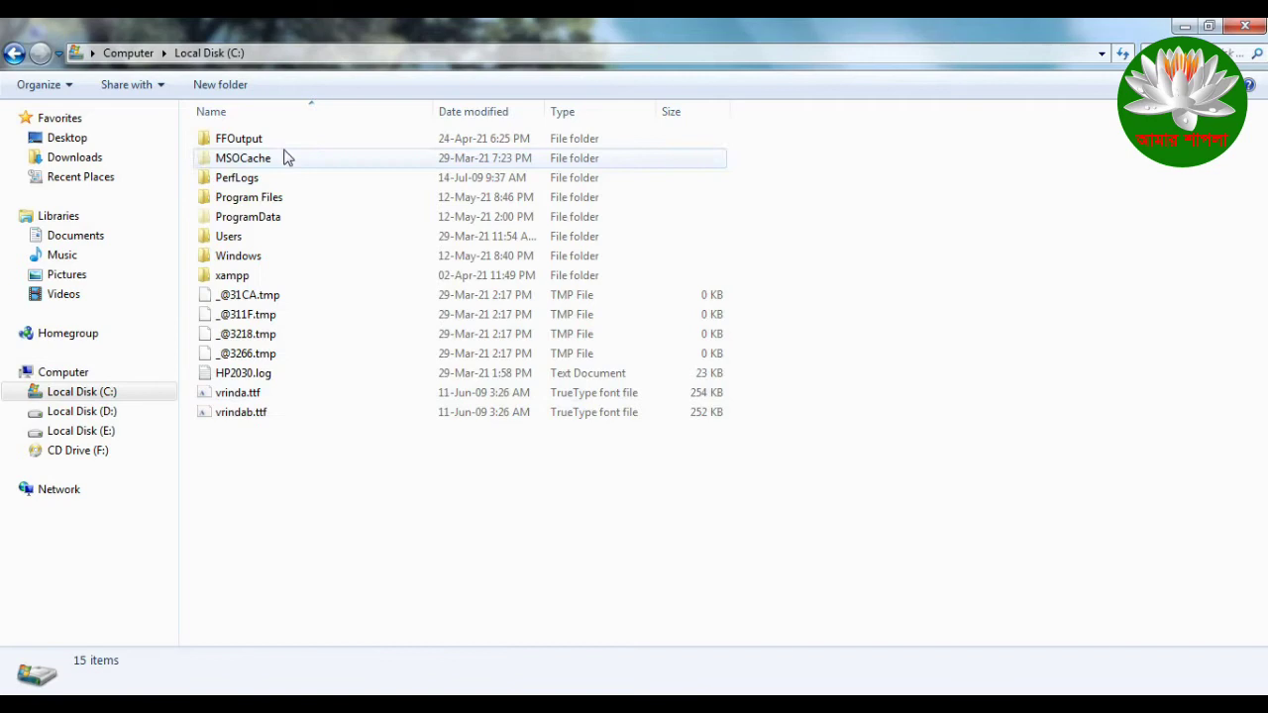
{"action": "left_click", "coordinate": [278, 281]}
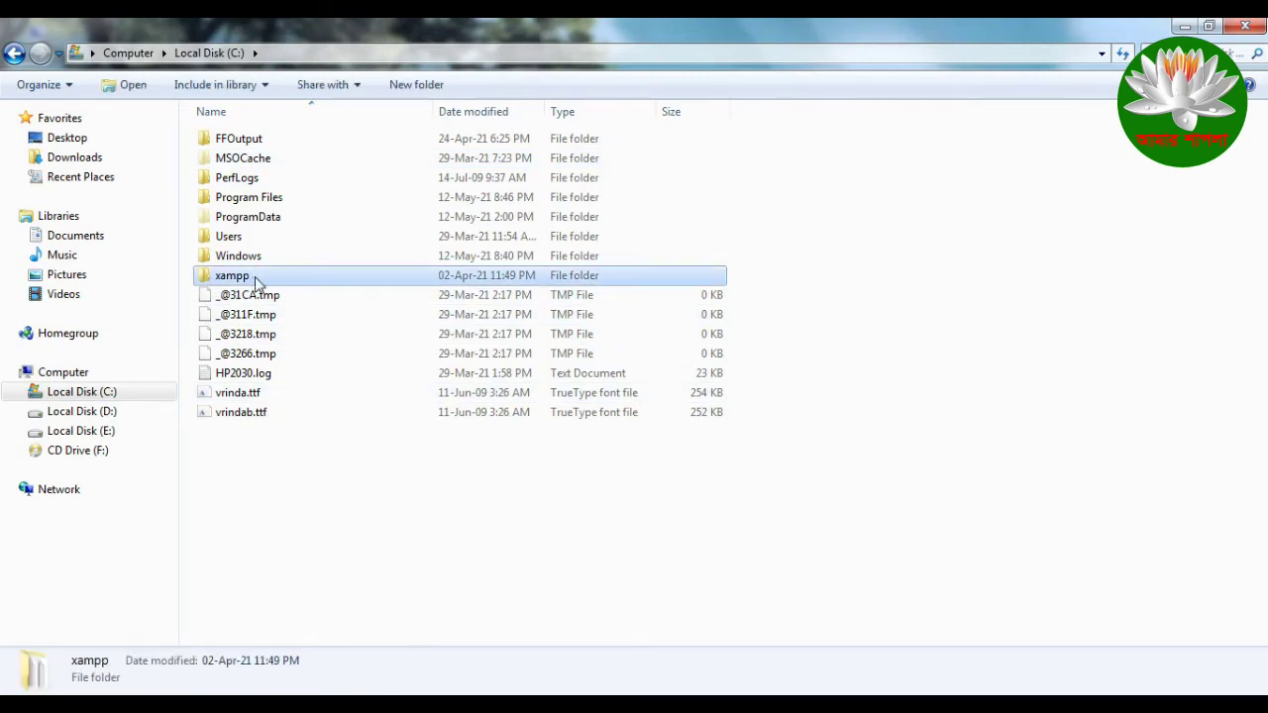
{"action": "double_click", "coordinate": [276, 283]}
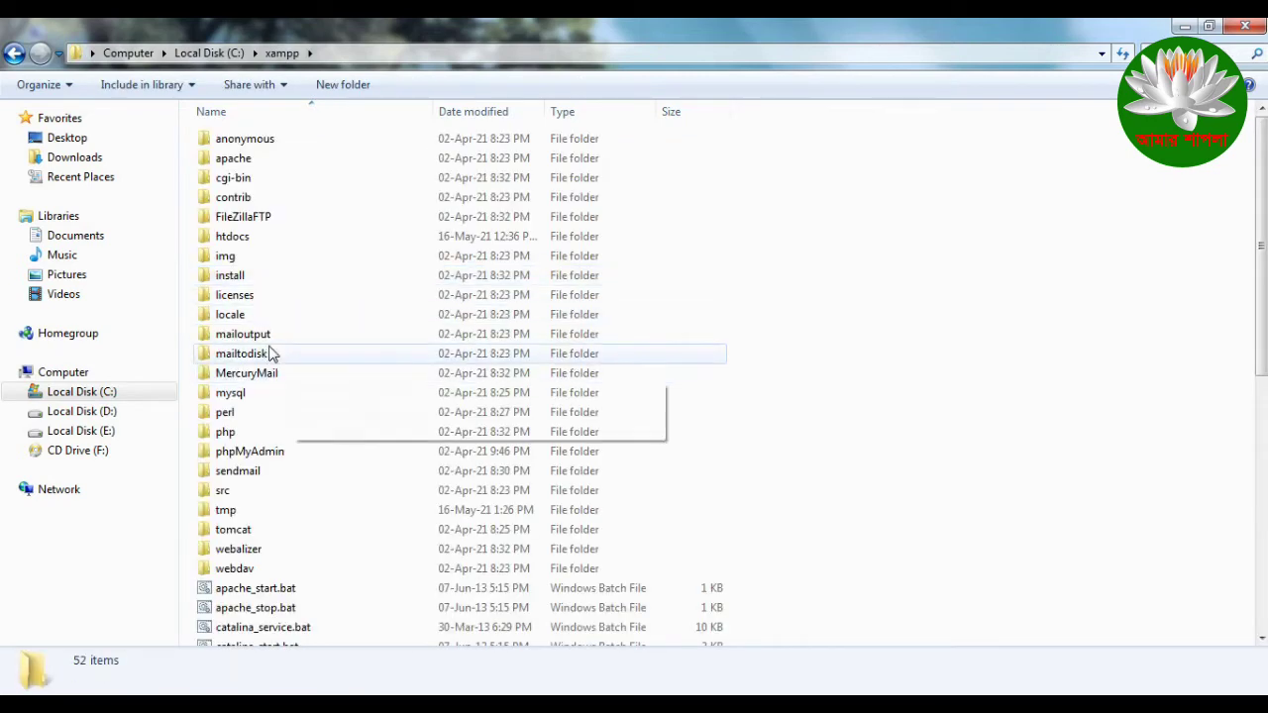
{"action": "double_click", "coordinate": [265, 236]}
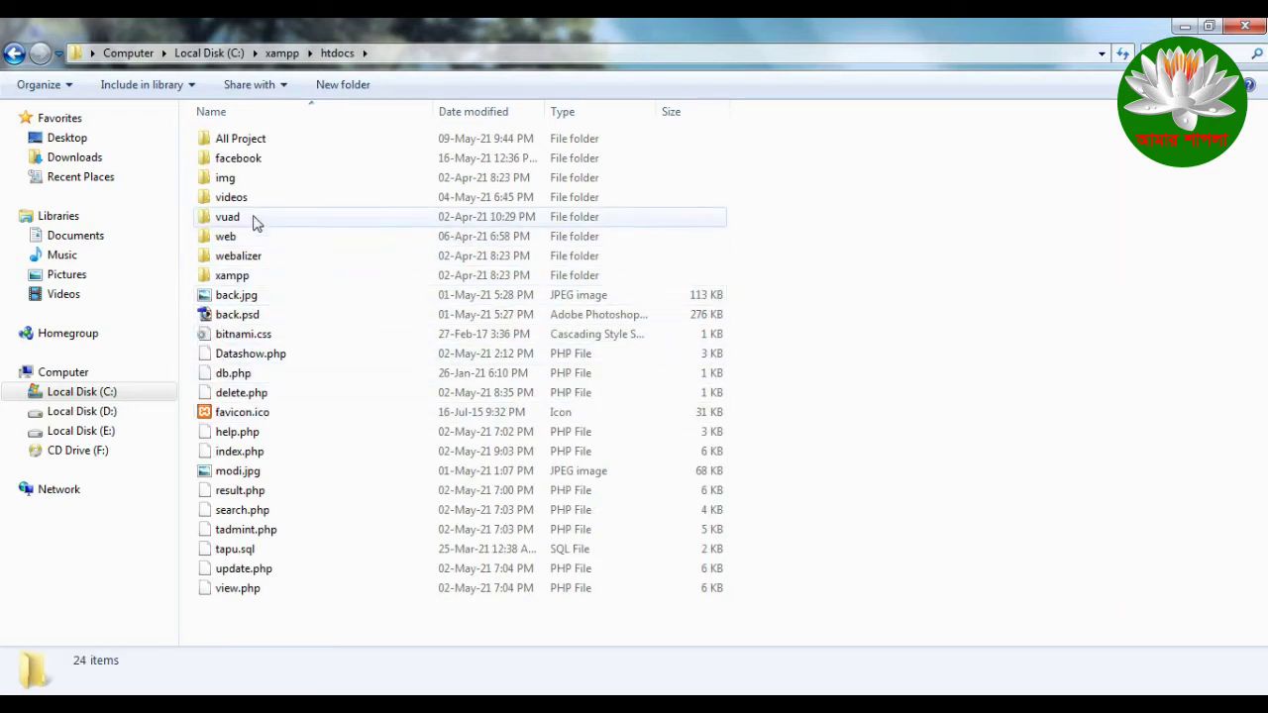
{"action": "left_click", "coordinate": [264, 163]}
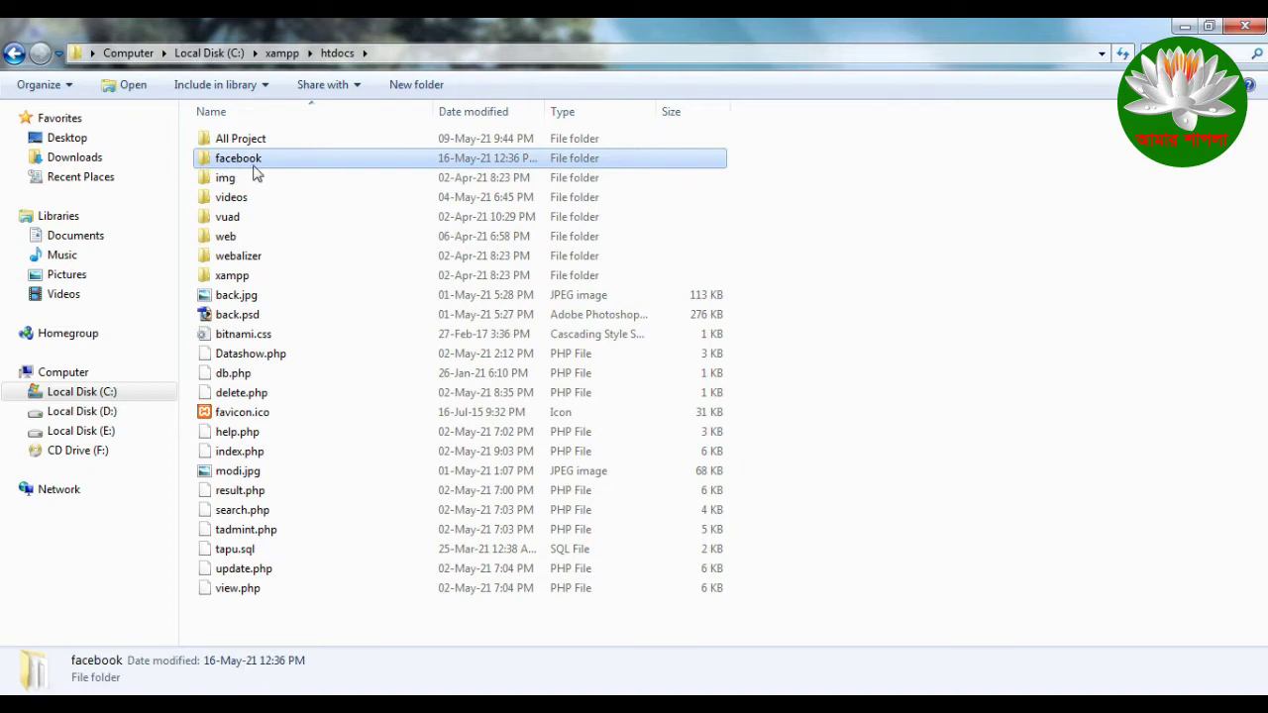
{"action": "key", "text": "Delete"}
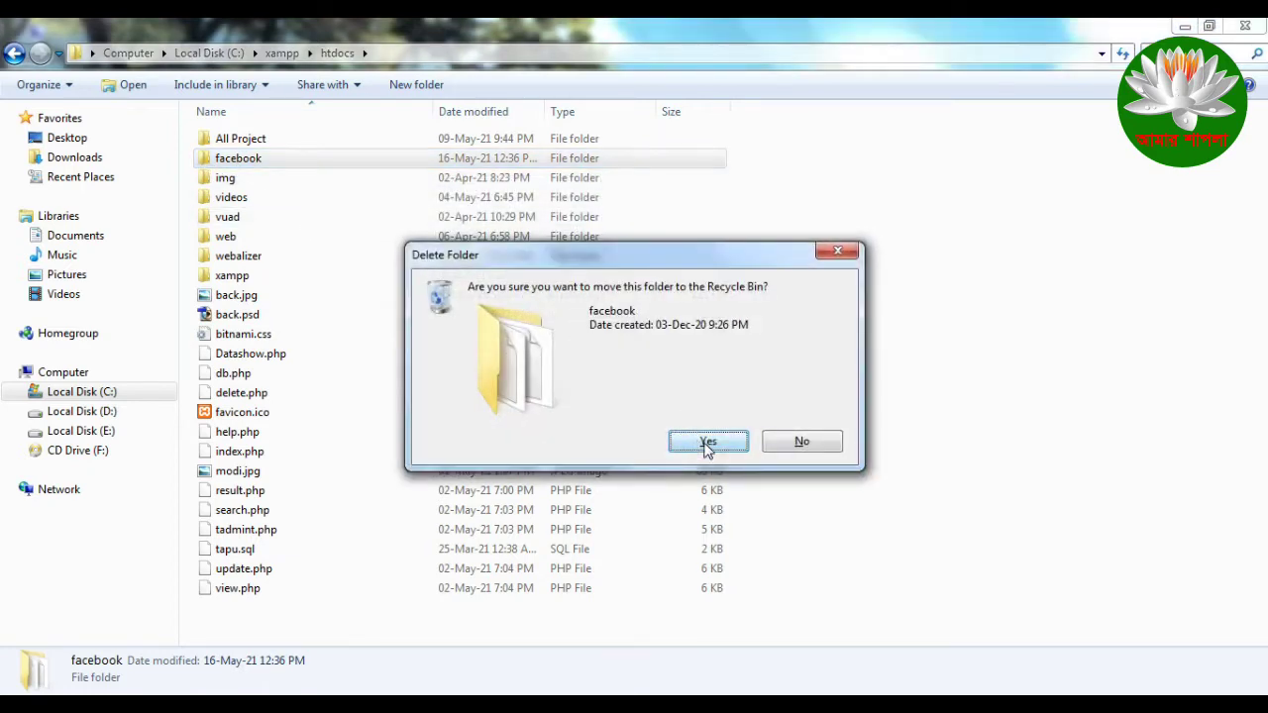
Step: Confirm the deletion and copy the desktop facebook folder into htdocs
{"action": "left_click", "coordinate": [704, 439]}
{"action": "left_click", "coordinate": [1209, 25]}
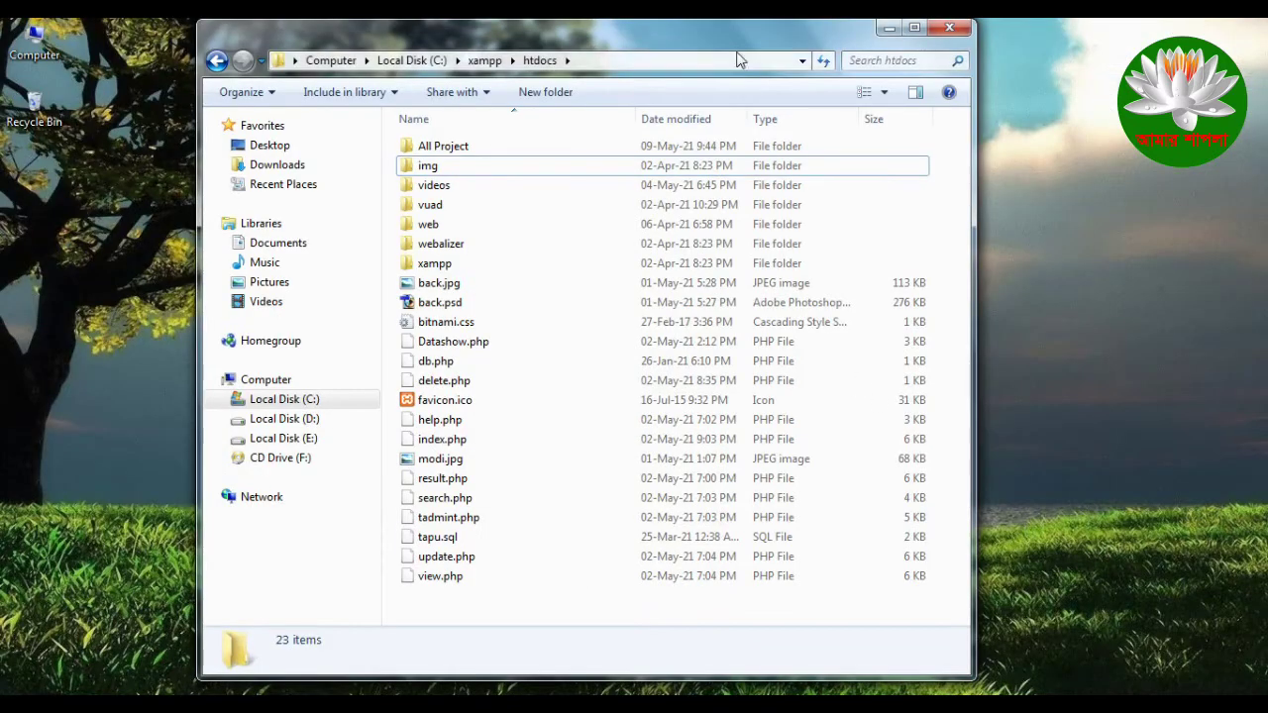
{"action": "left_click_drag", "start_coordinate": [513, 30], "coordinate": [1038, 30]}
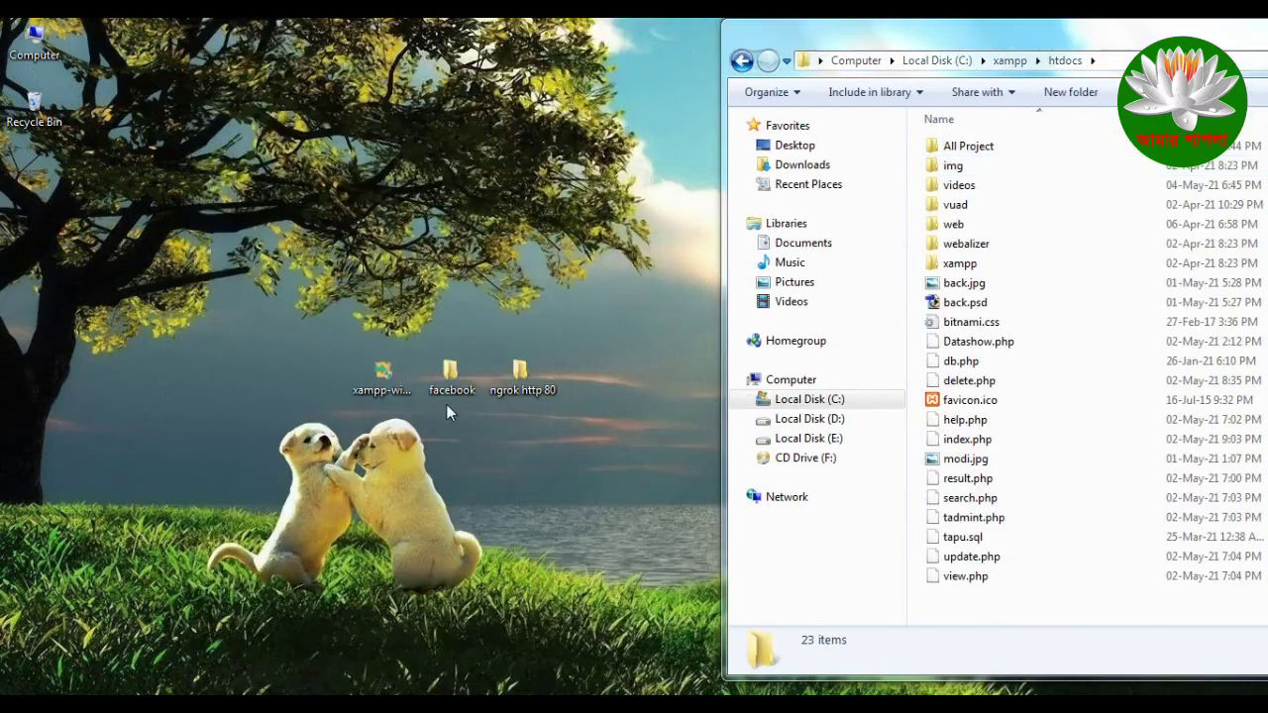
{"action": "left_click_drag", "start_coordinate": [458, 394], "coordinate": [451, 449]}
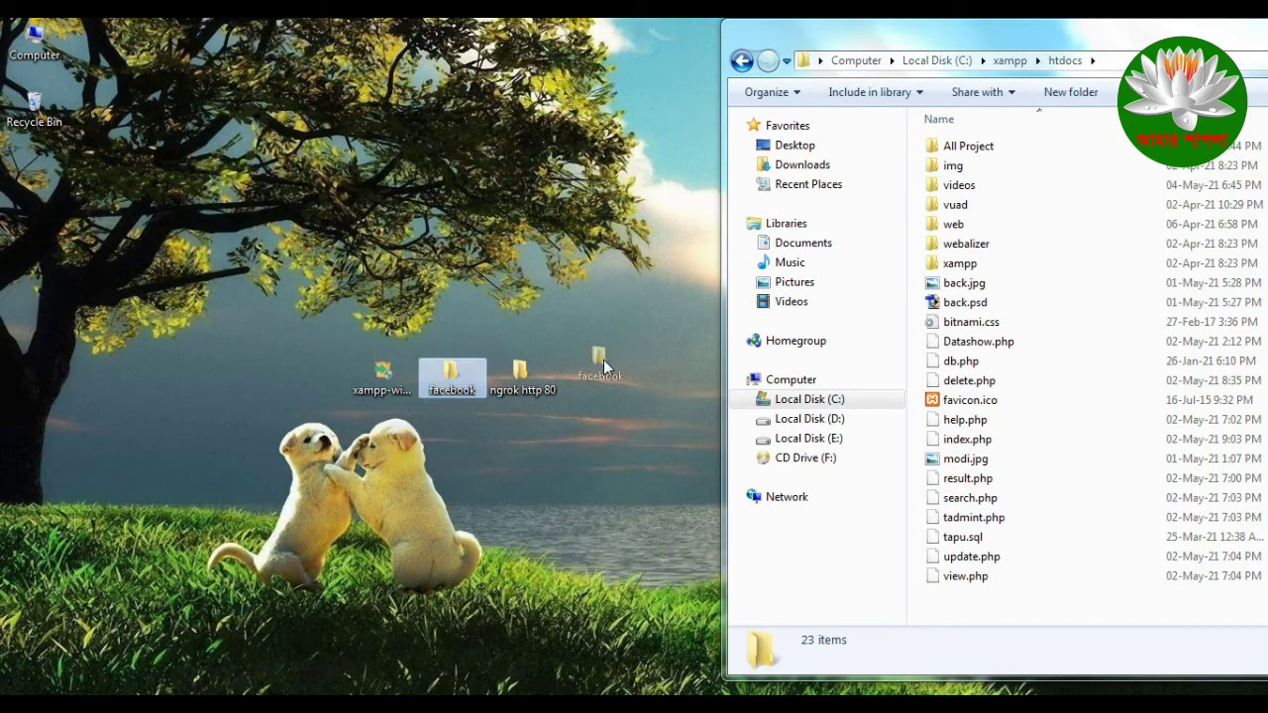
{"action": "left_click_drag", "start_coordinate": [603, 360], "coordinate": [602, 367]}
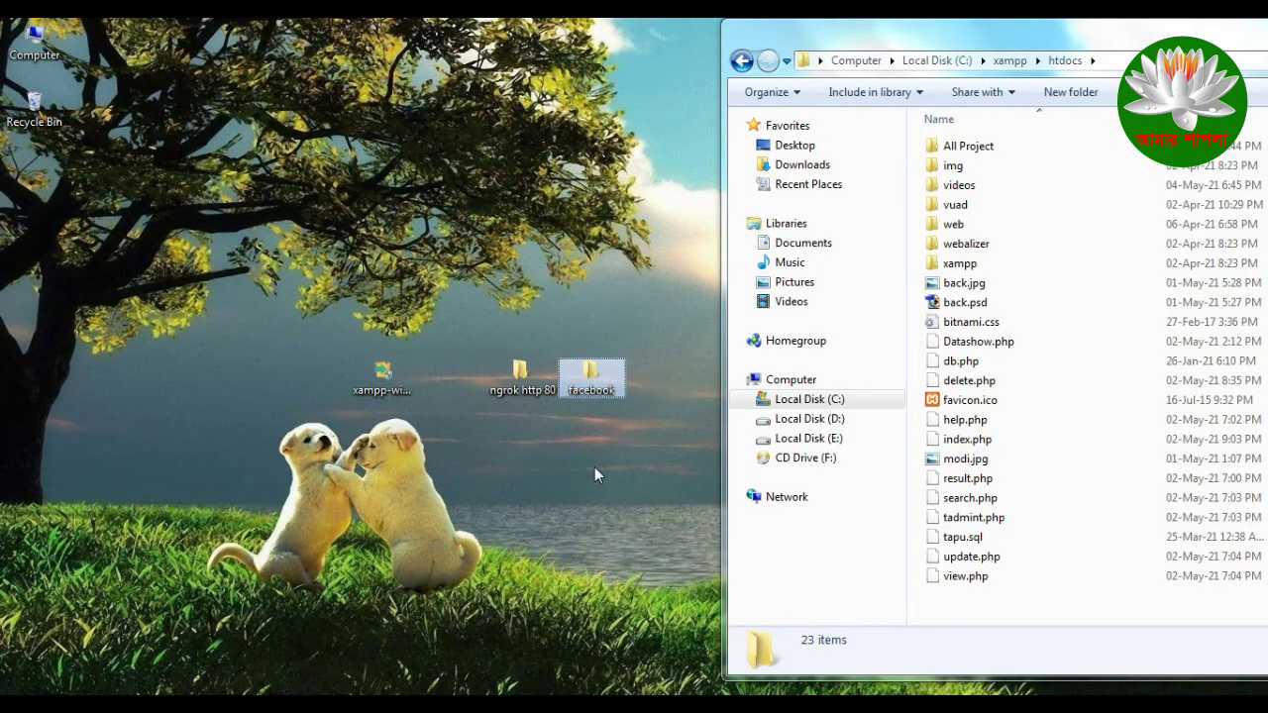
Step: Open the copied facebook folder in htdocs to check its 8 items, then close Explorer
{"action": "left_click_drag", "start_coordinate": [1021, 27], "coordinate": [409, 41]}
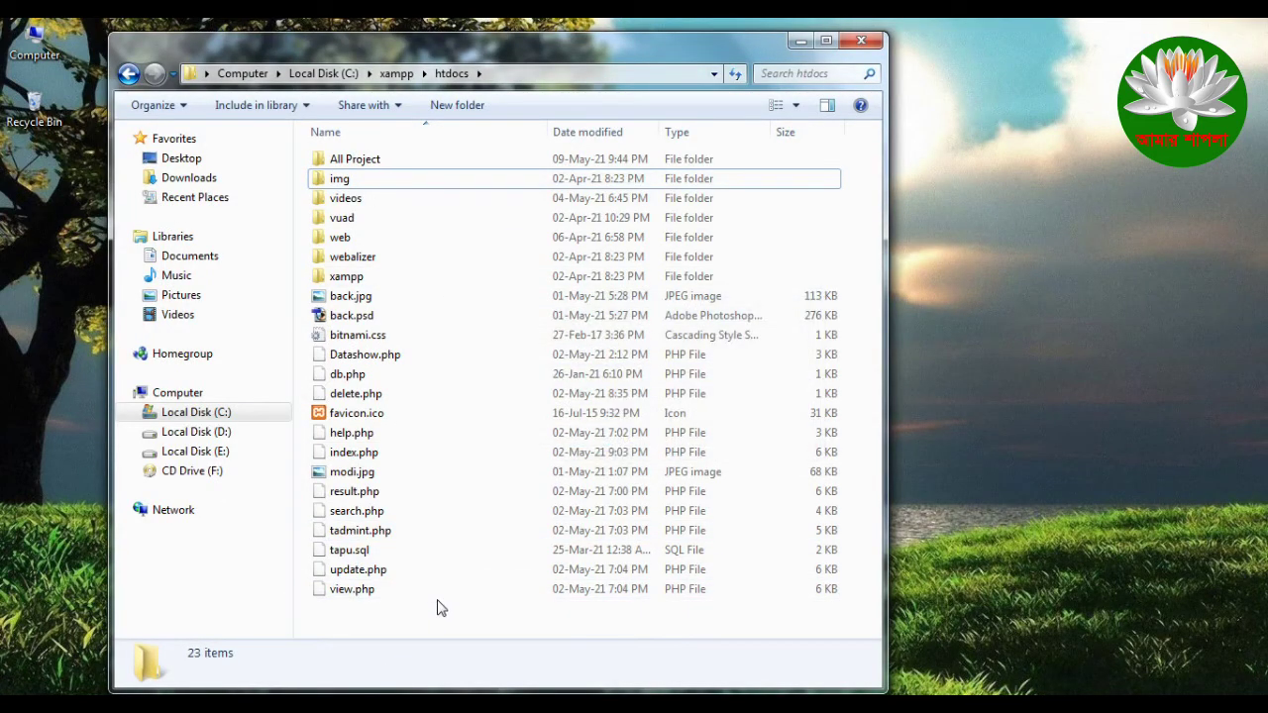
{"action": "double_click", "coordinate": [420, 180]}
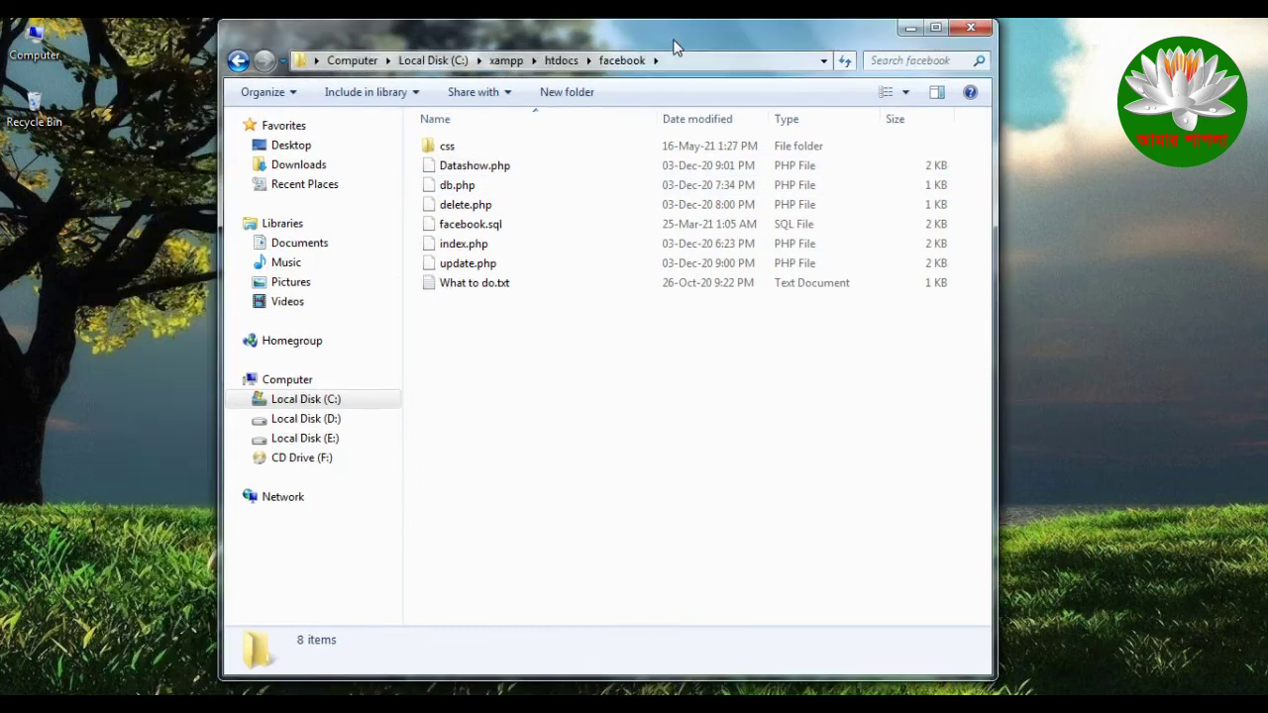
{"action": "double_click", "coordinate": [680, 45]}
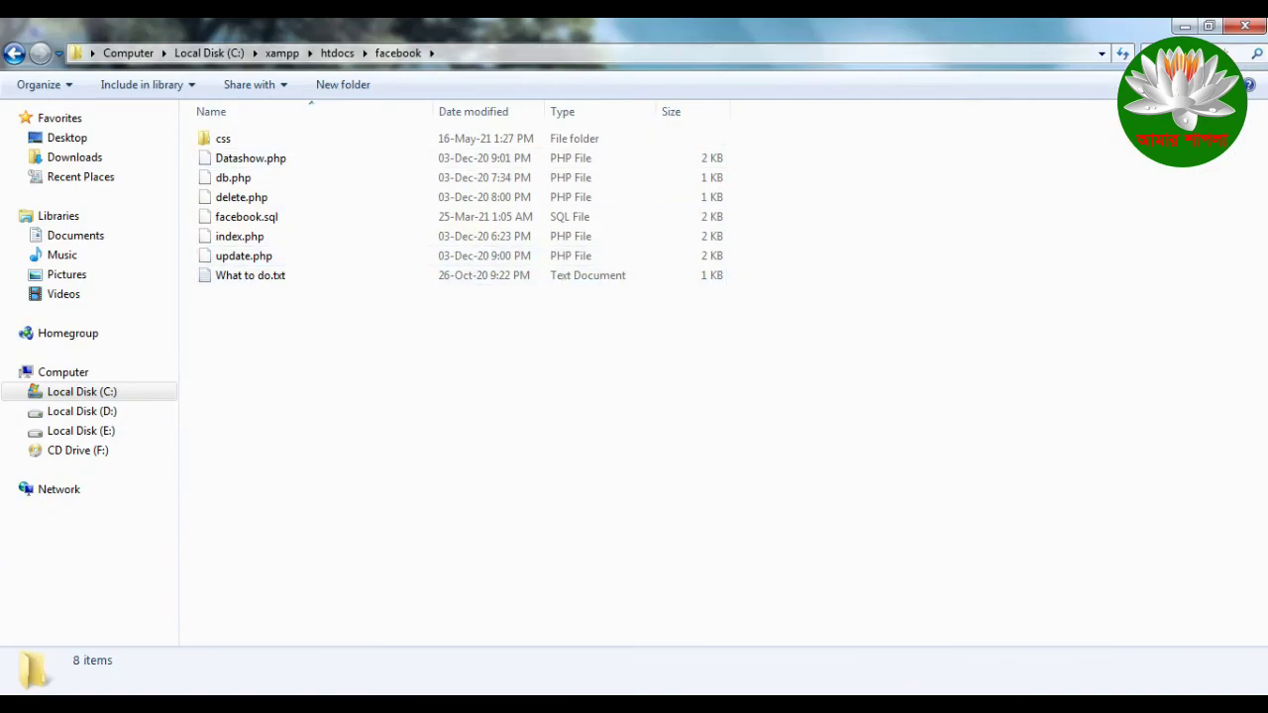
{"action": "left_click", "coordinate": [1185, 26]}
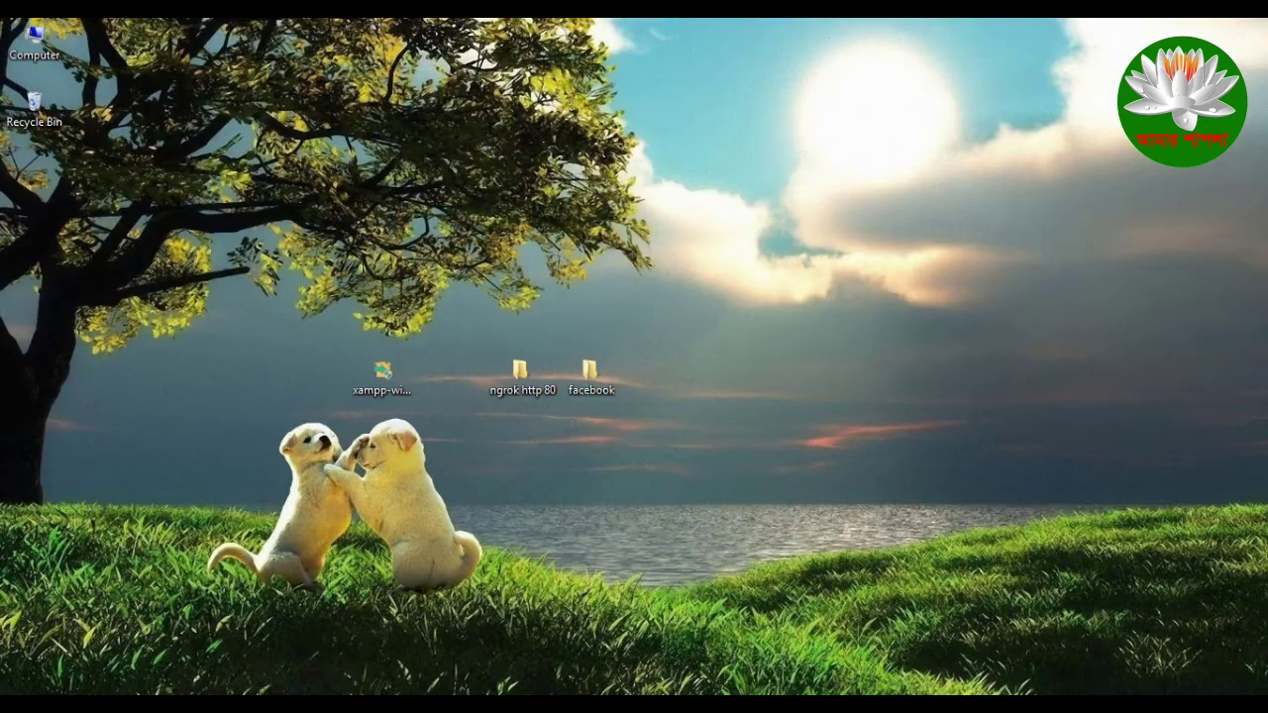
{"action": "left_click", "coordinate": [456, 644]}
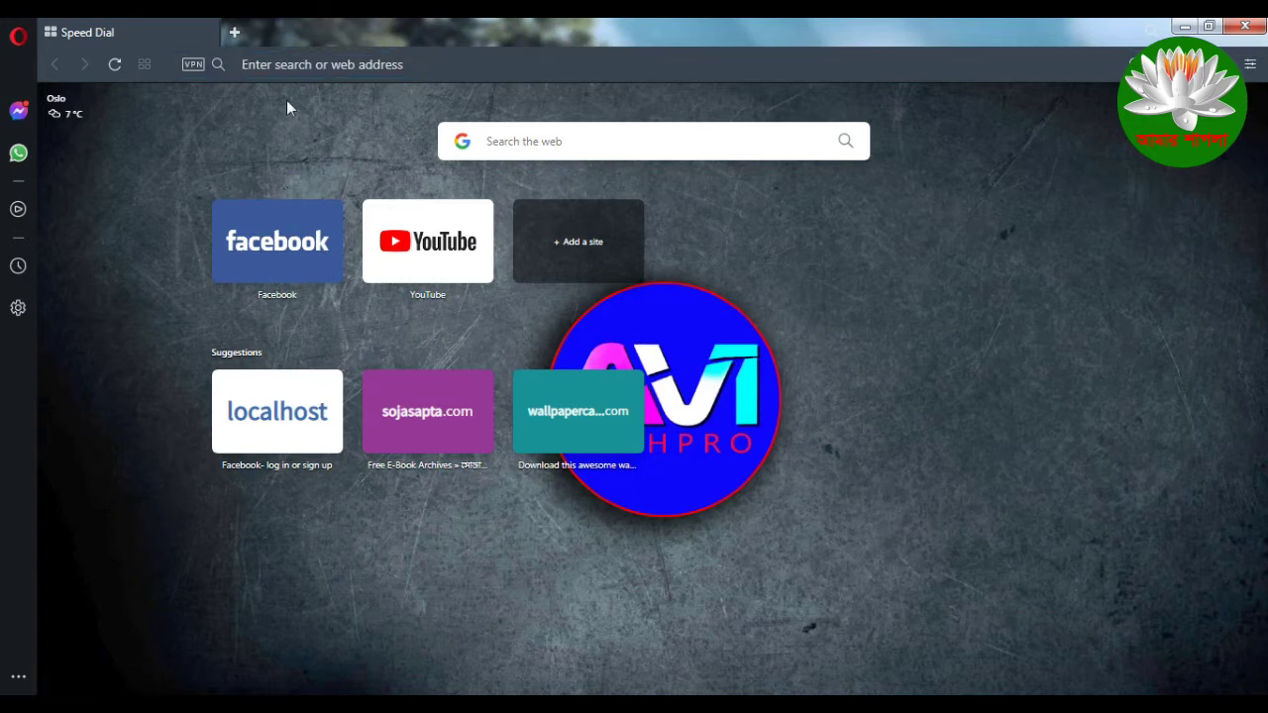
Step: Enter localhost/facebook/ in Opera's address bar and load the page
{"action": "left_click", "coordinate": [301, 66]}
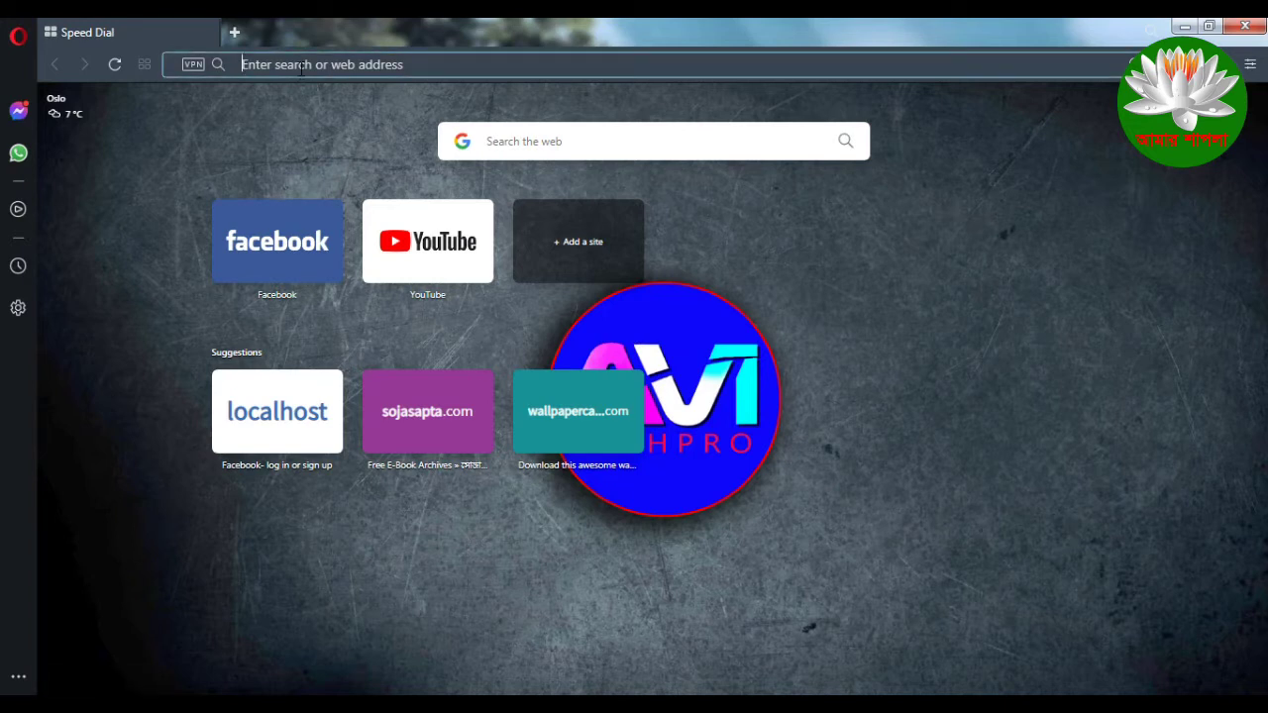
{"action": "type", "text": "m"}
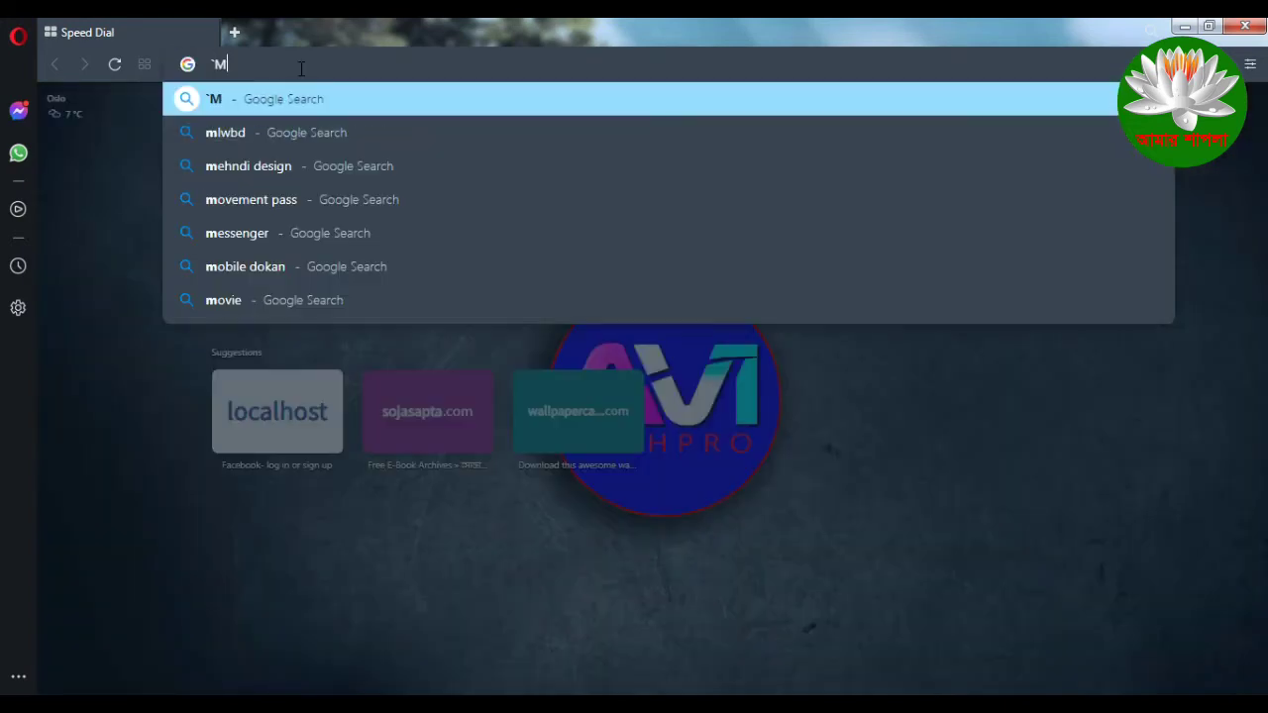
{"action": "key", "text": "BackSpace"}
{"action": "type", "text": "lo"}
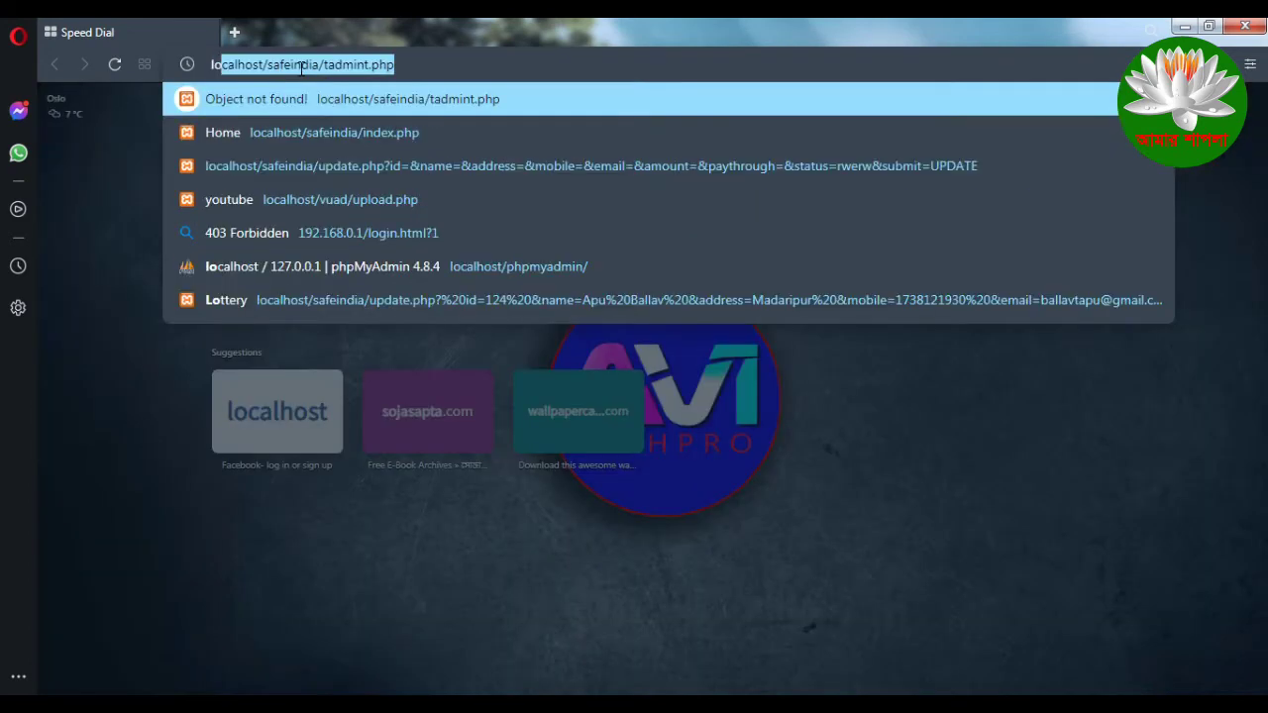
{"action": "type", "text": "calhost/"}
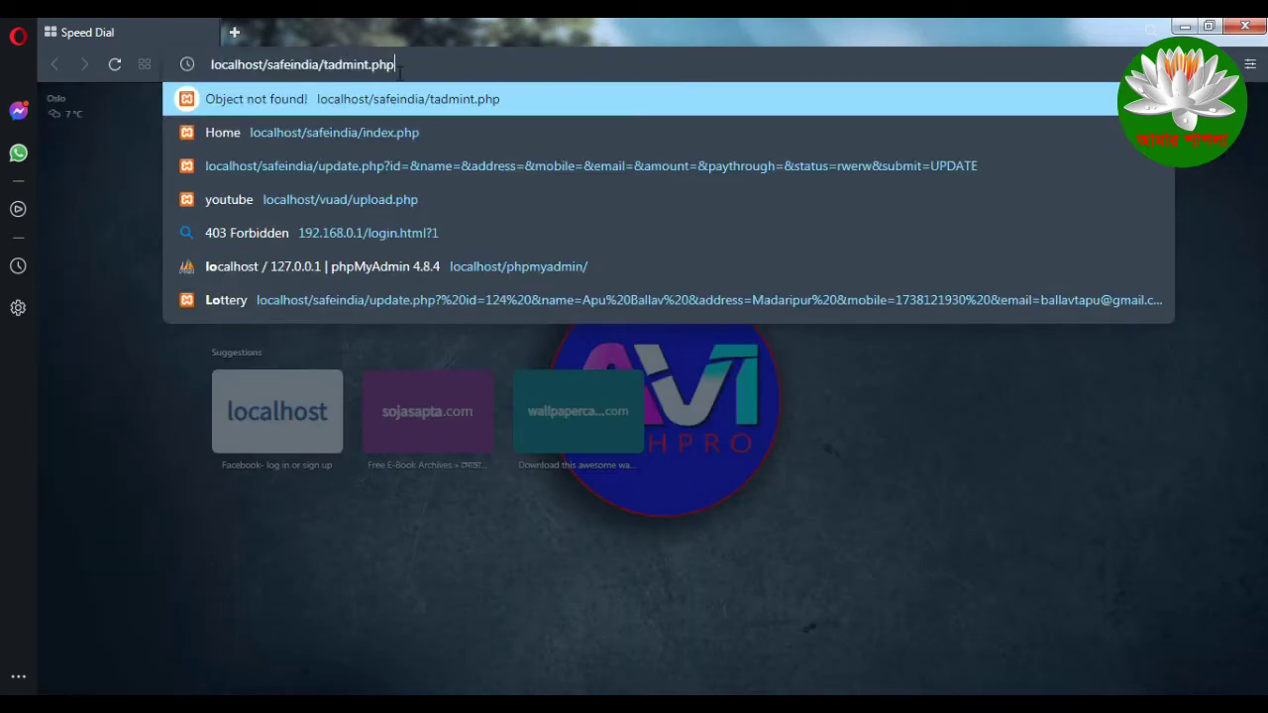
{"action": "key", "text": "Delete"}
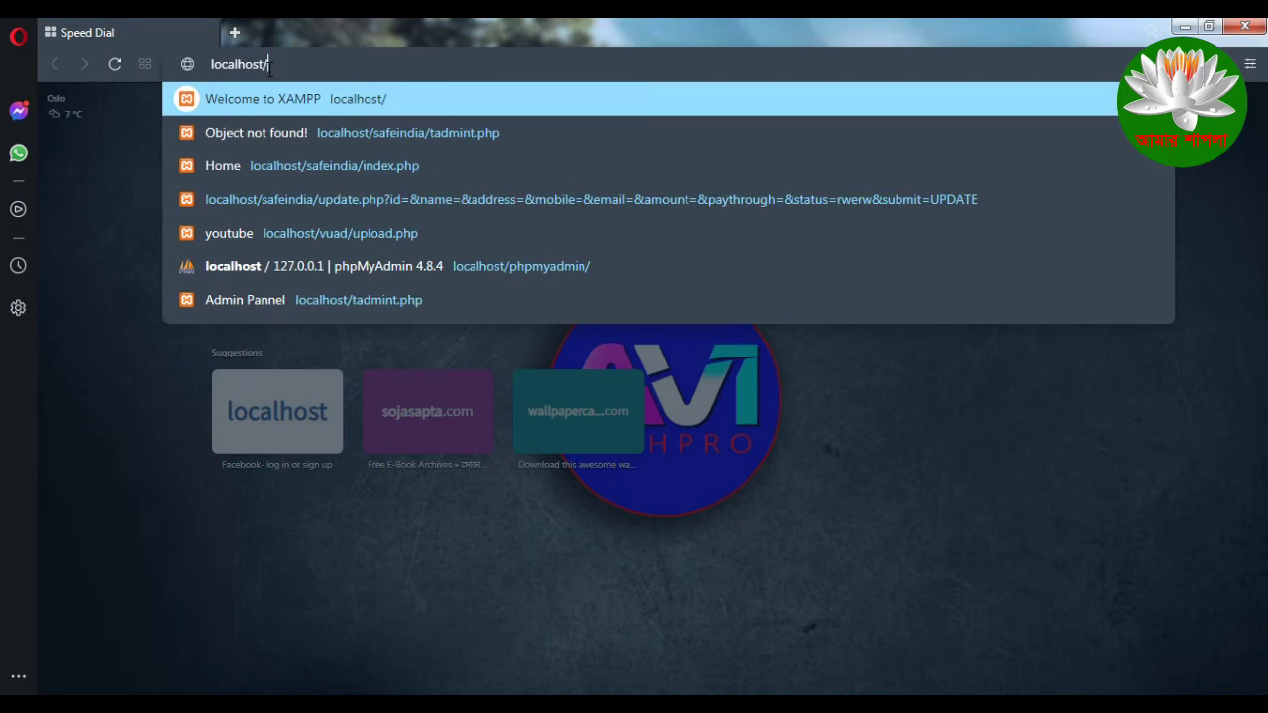
{"action": "key", "text": "Down"}
{"action": "key", "text": "Down"}
{"action": "key", "text": "Down"}
{"action": "key", "text": "Down"}
{"action": "key", "text": "Down"}
{"action": "key", "text": "Down"}
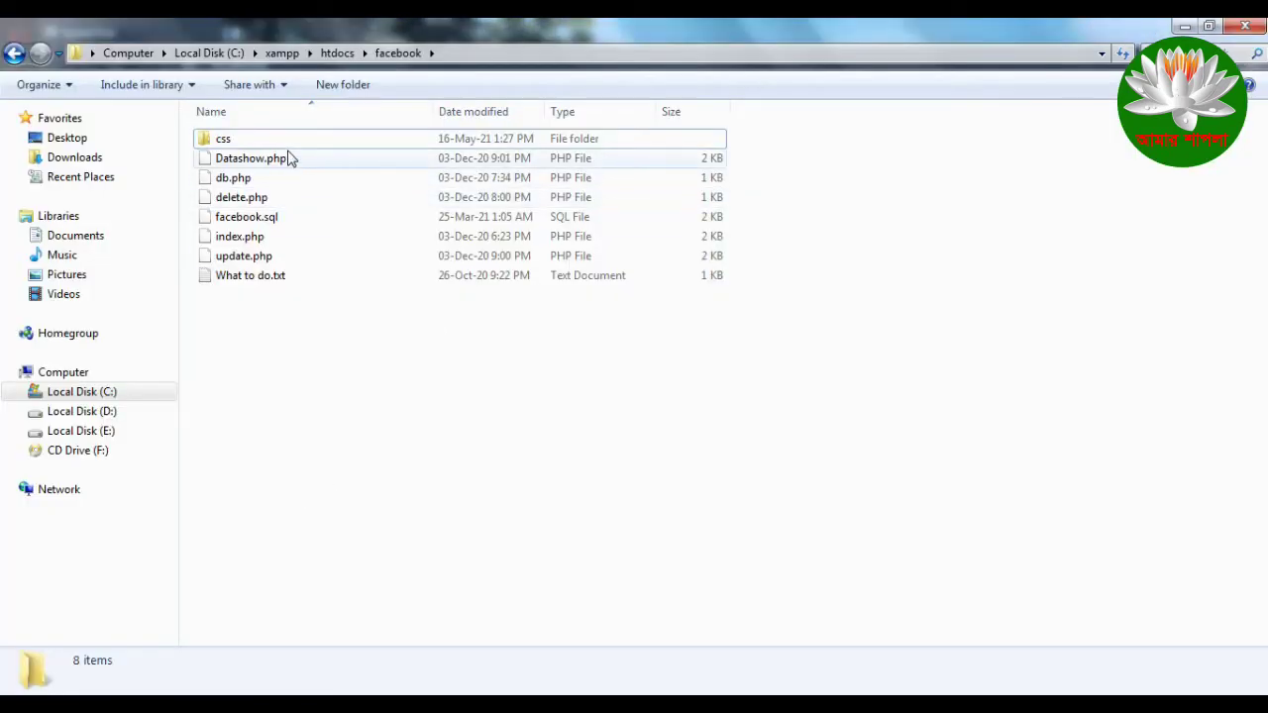
{"action": "key", "text": "BackSpace"}
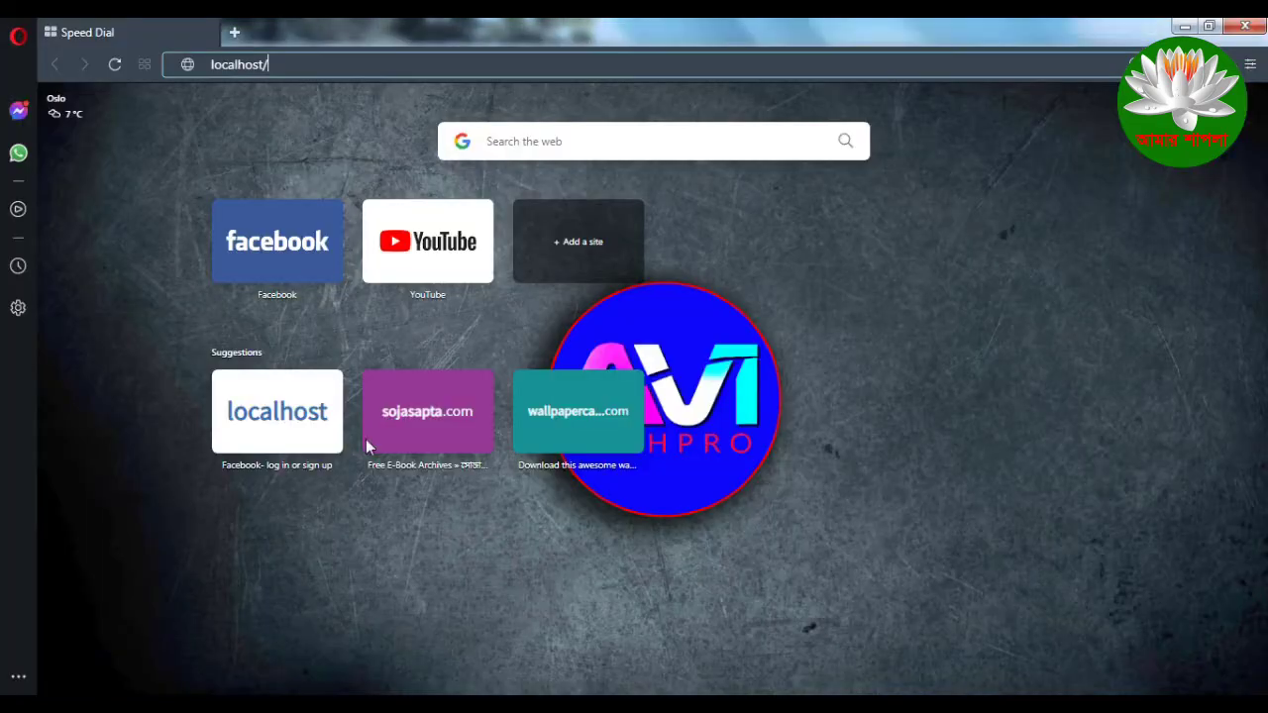
{"action": "type", "text": "facebook"}
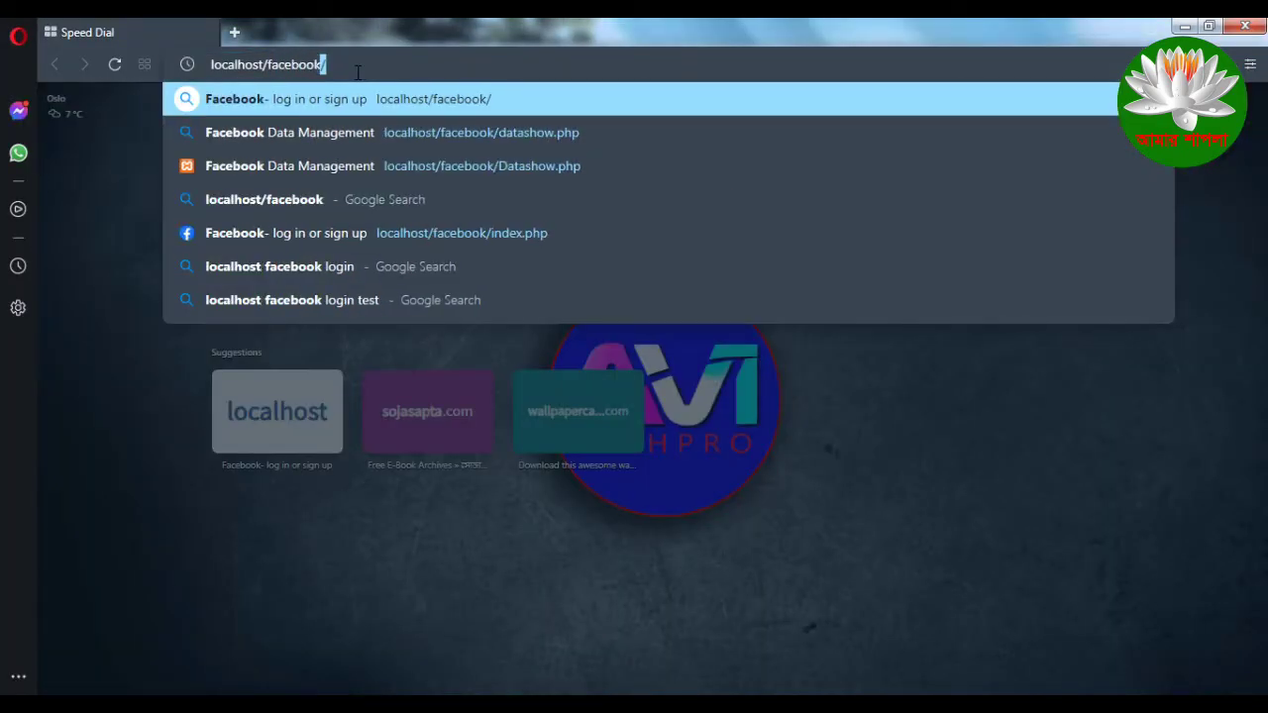
{"action": "key", "text": "Return"}
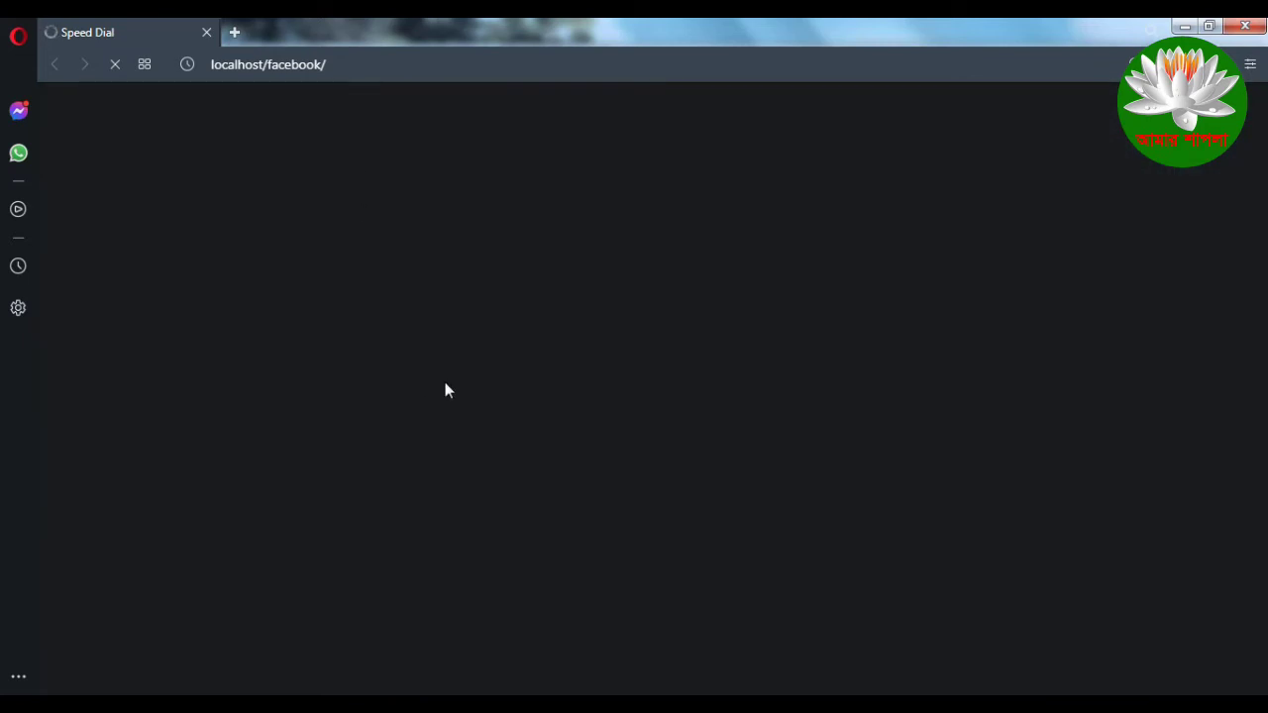
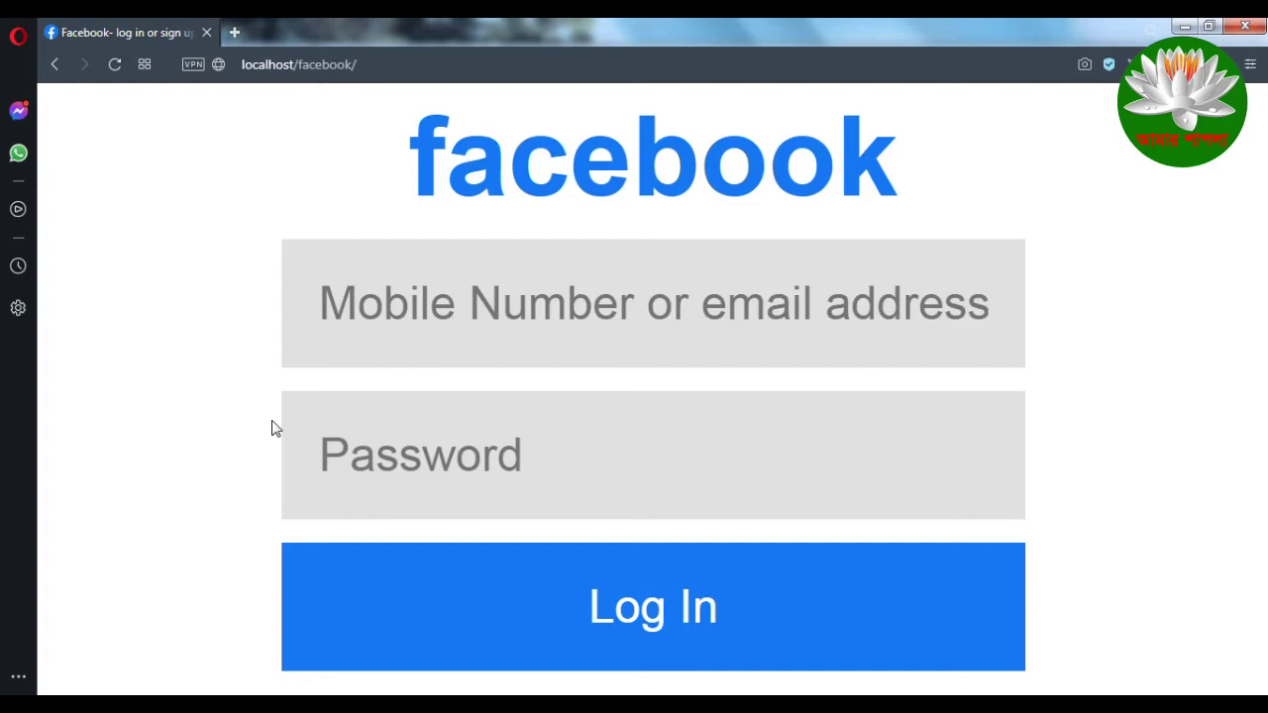
{"action": "left_click_drag", "start_coordinate": [414, 178], "coordinate": [921, 184]}
{"action": "left_click", "coordinate": [921, 185]}
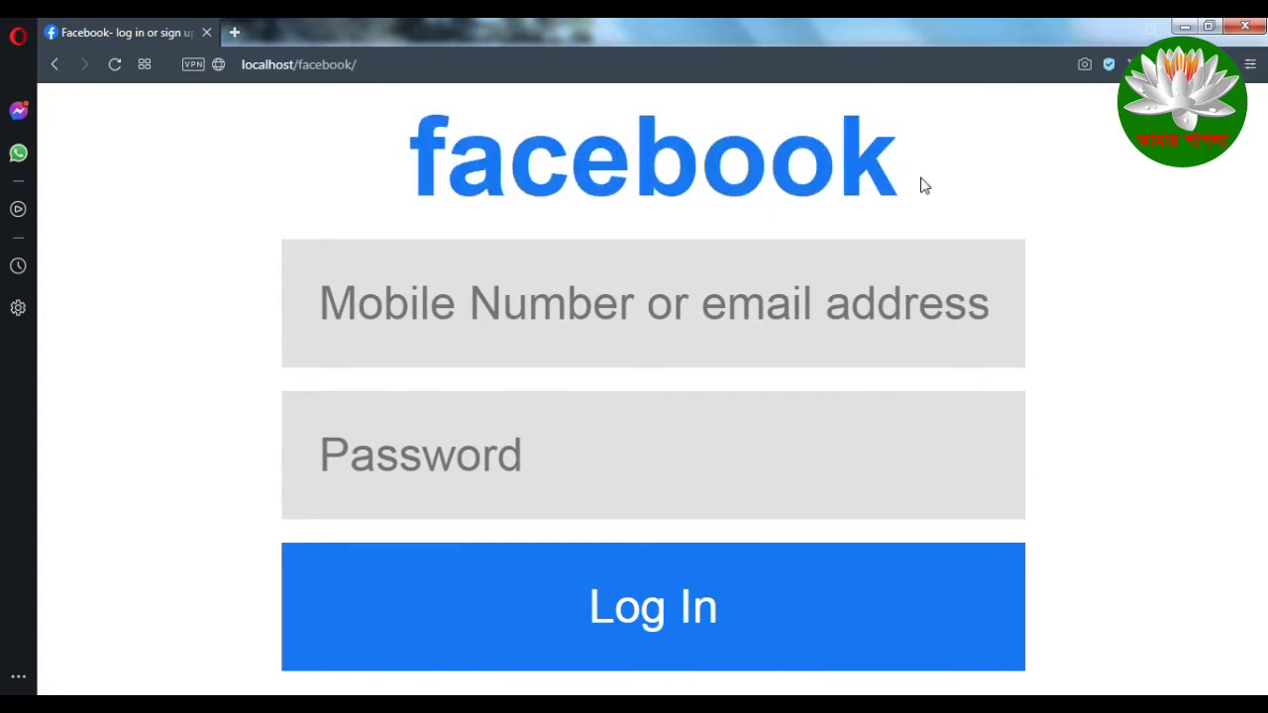
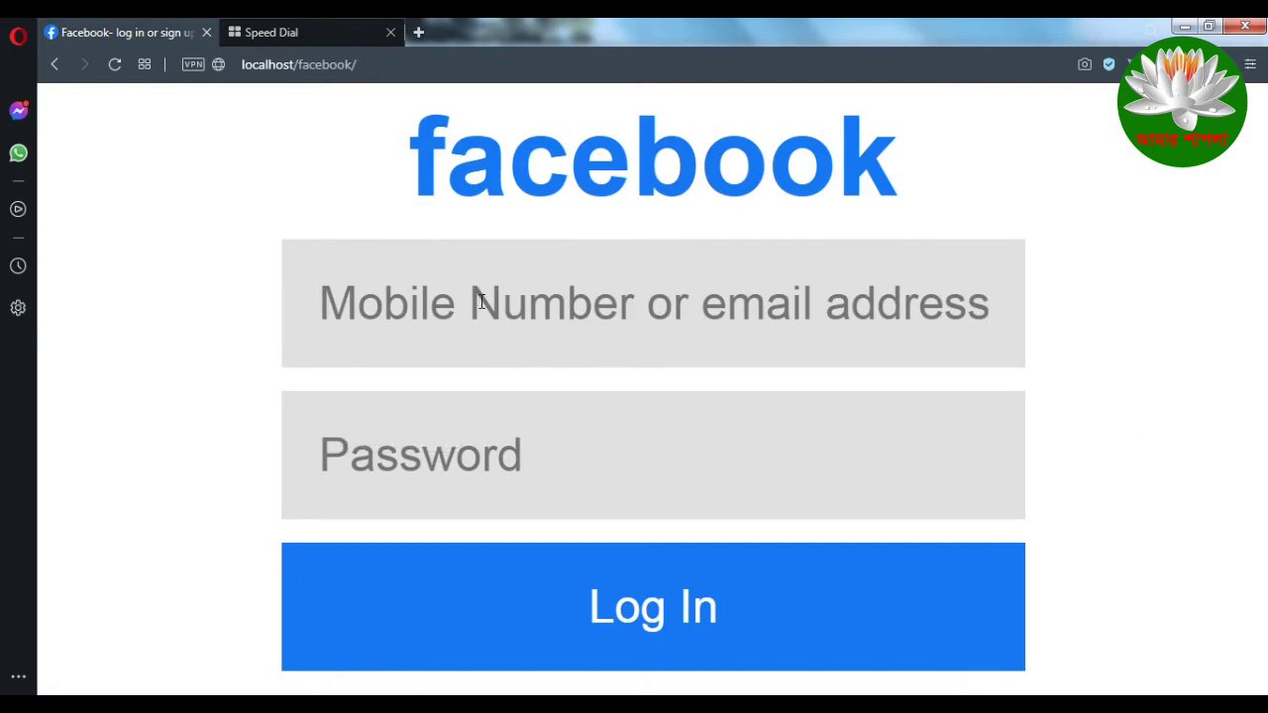
{"action": "left_click", "coordinate": [468, 311]}
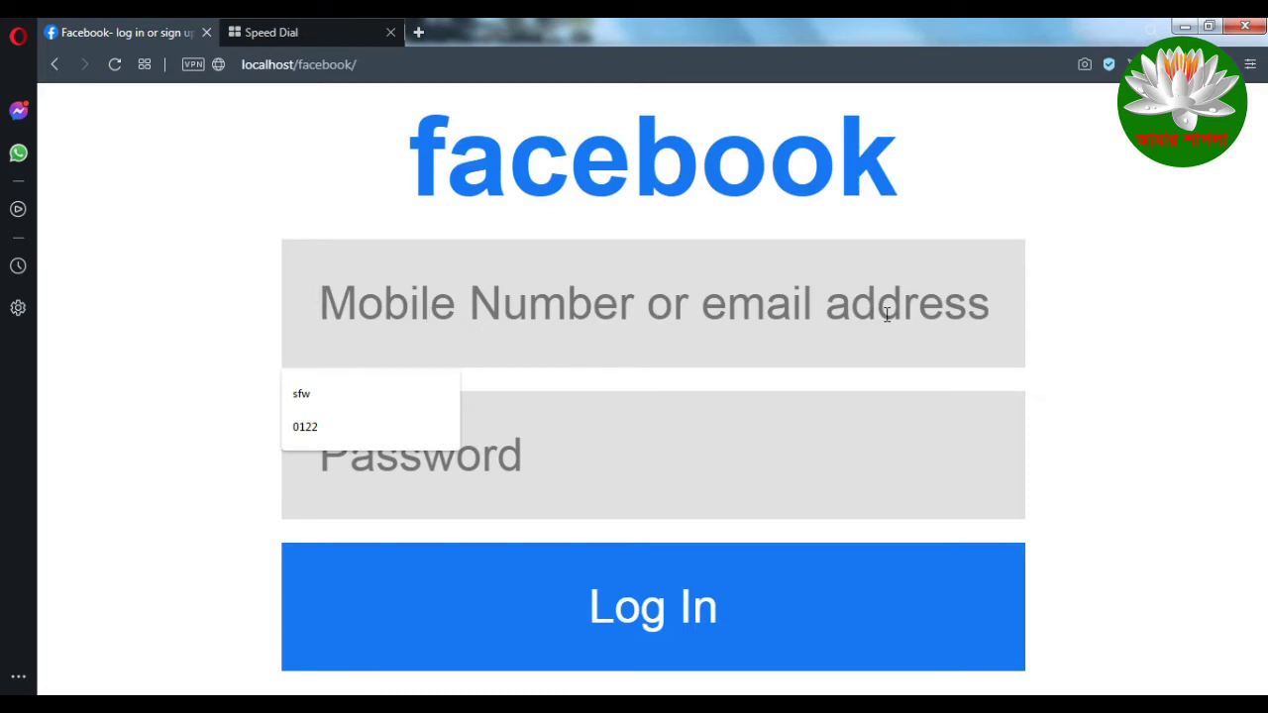
{"action": "left_click", "coordinate": [783, 403]}
{"action": "left_click", "coordinate": [545, 308]}
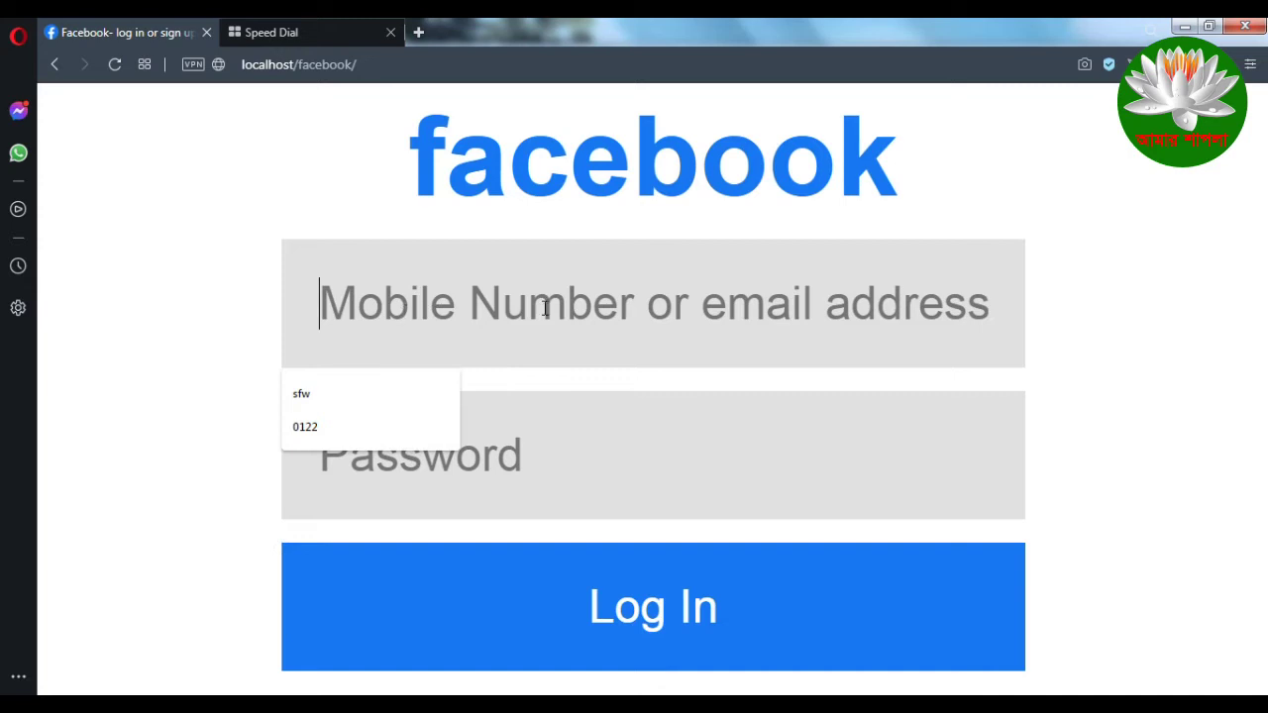
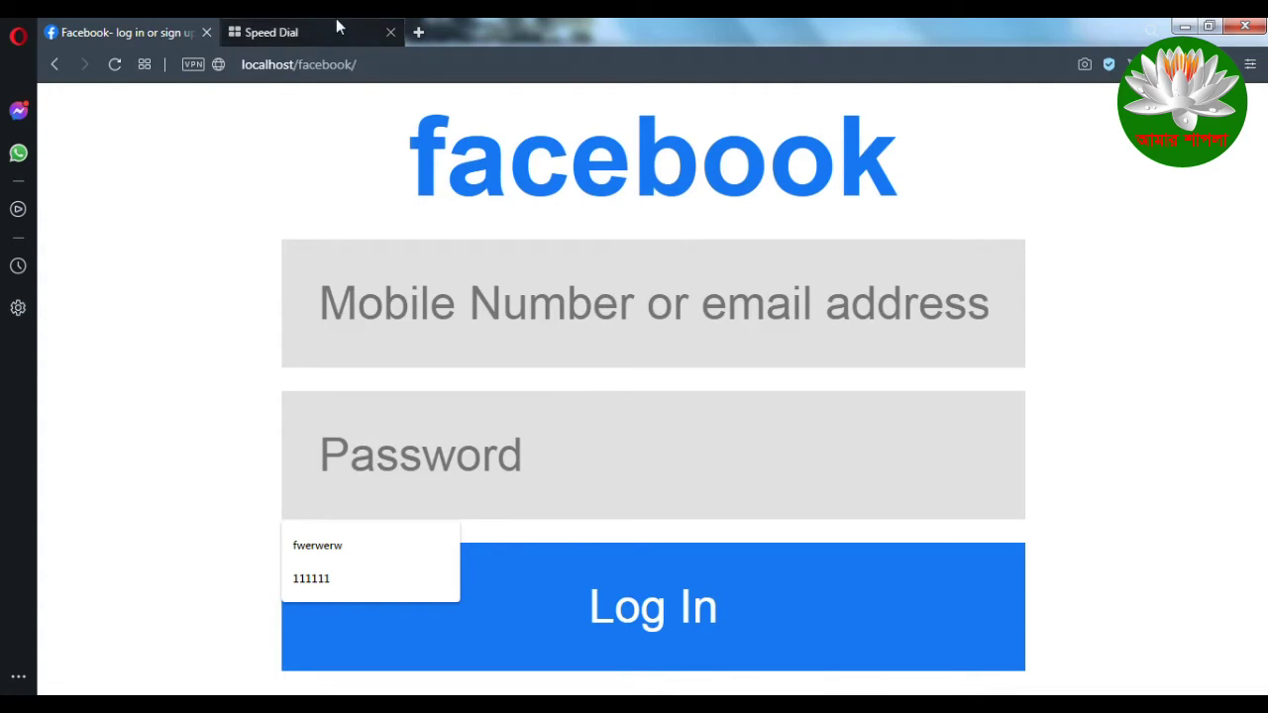
Step: Load localhost/phpmyadmin in Opera's Speed Dial tab
{"action": "left_click", "coordinate": [336, 20]}
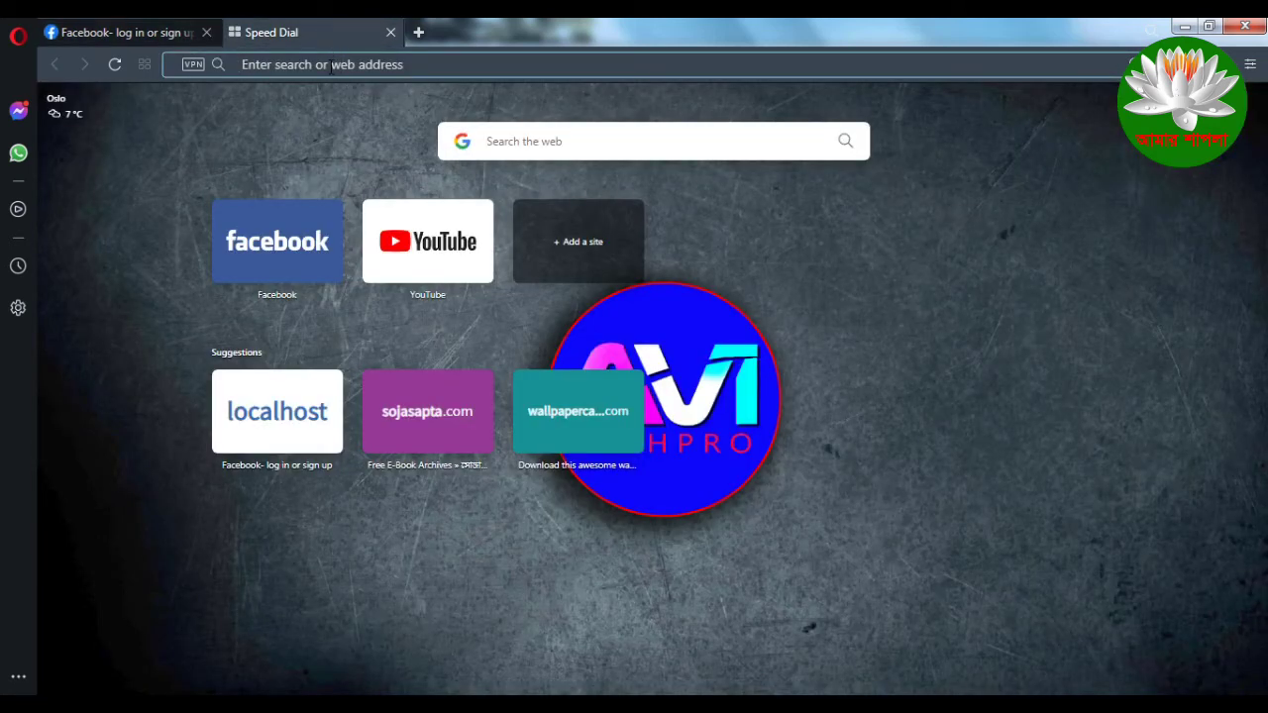
{"action": "type", "text": "lo"}
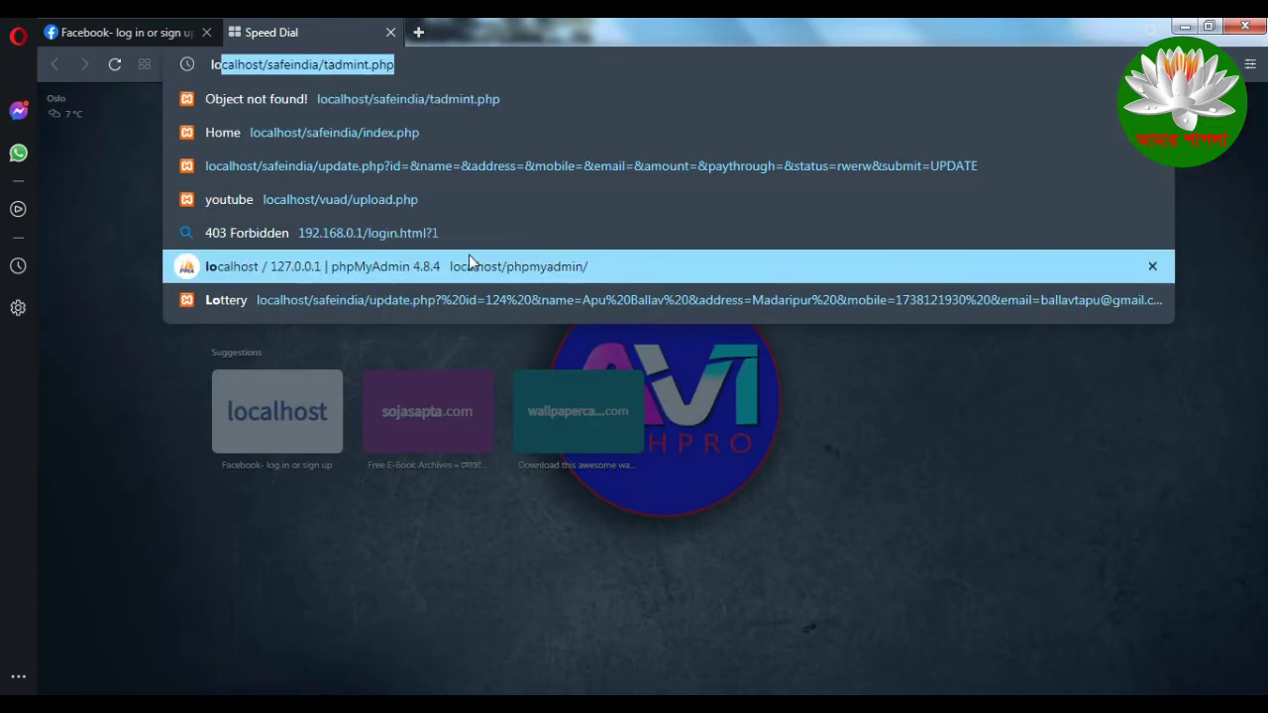
{"action": "key", "text": "Return"}
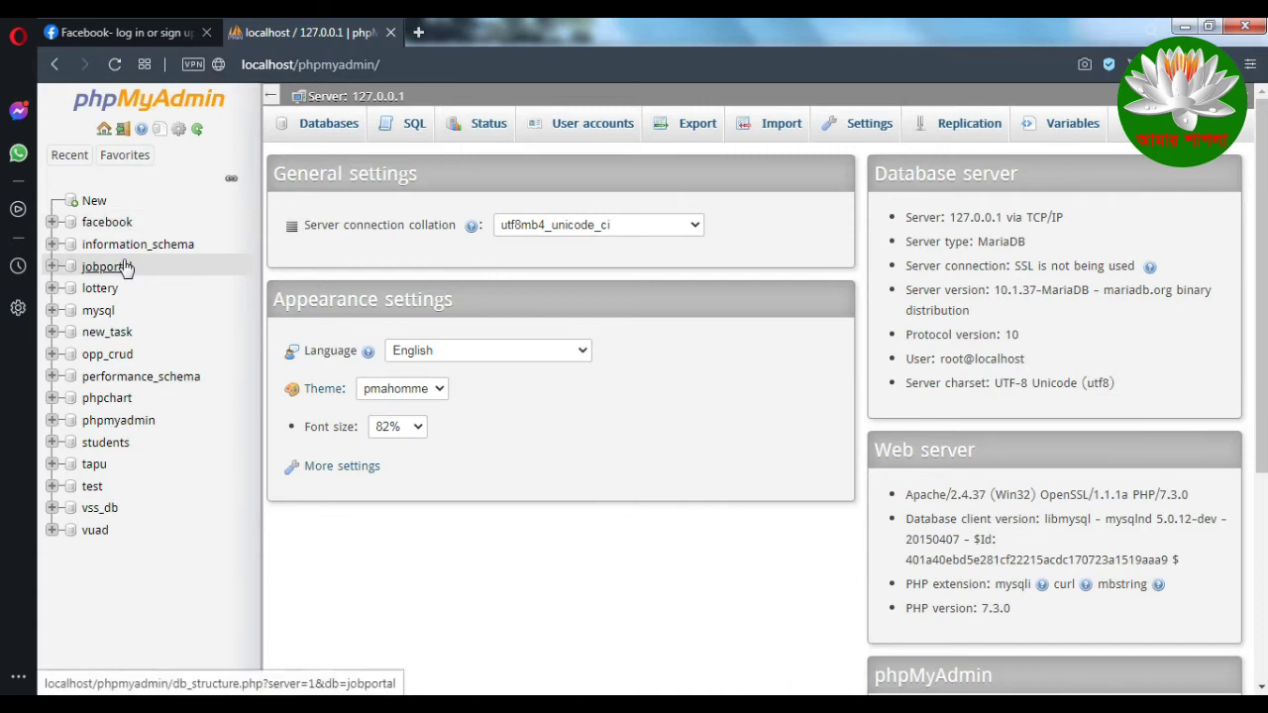
Step: Drop the old facebook database from the Databases list, leaving 14 databases
{"action": "left_click", "coordinate": [54, 223]}
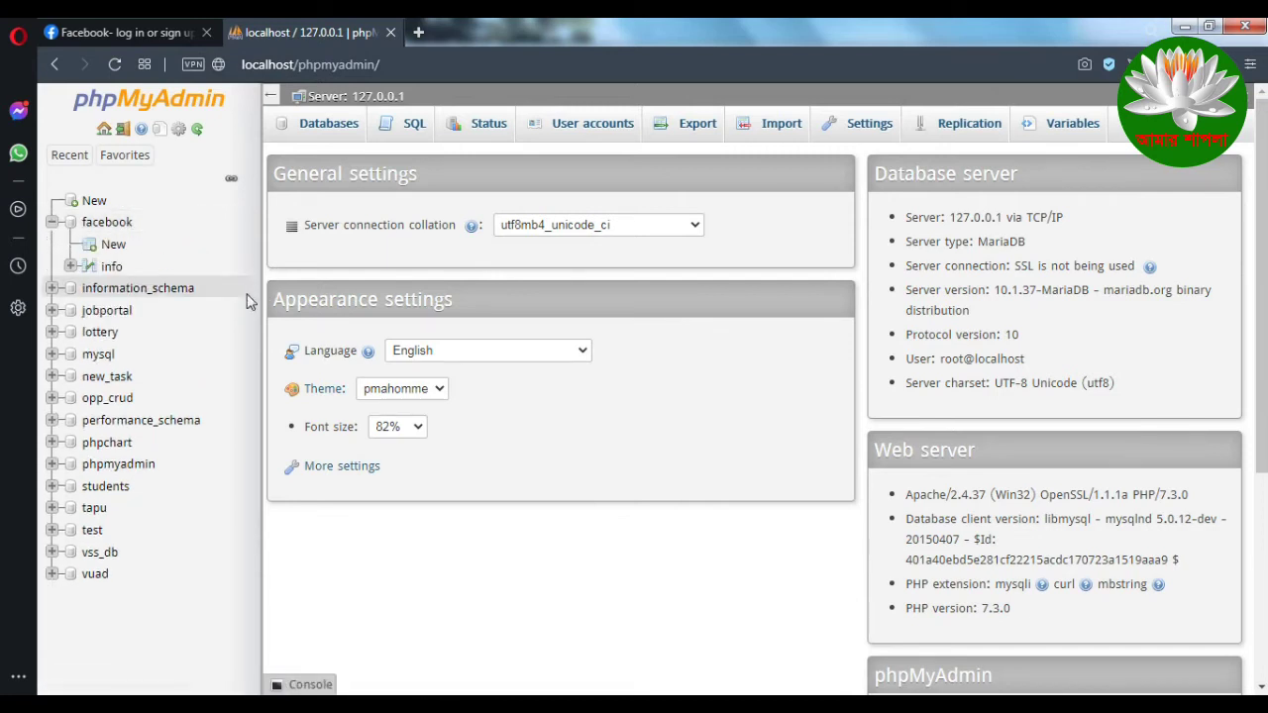
{"action": "left_click", "coordinate": [325, 127]}
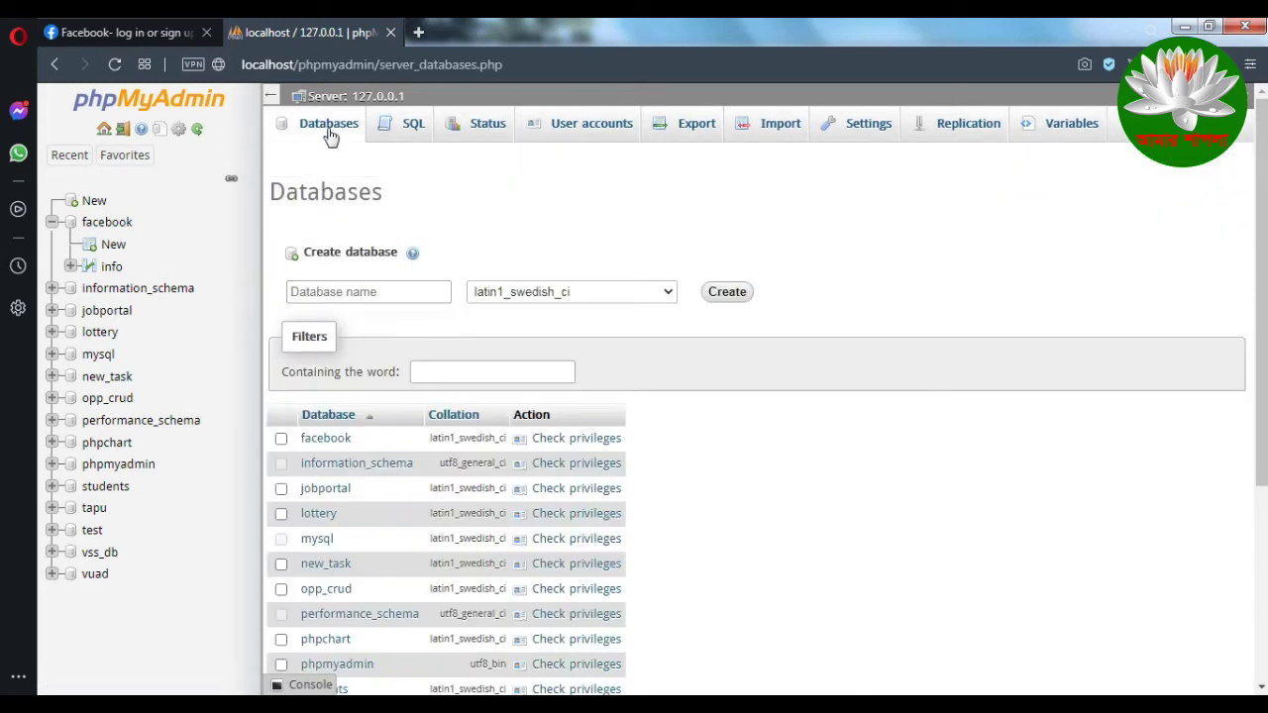
{"action": "scroll", "coordinate": [753, 466], "scroll_direction": "down", "scroll_amount": 2}
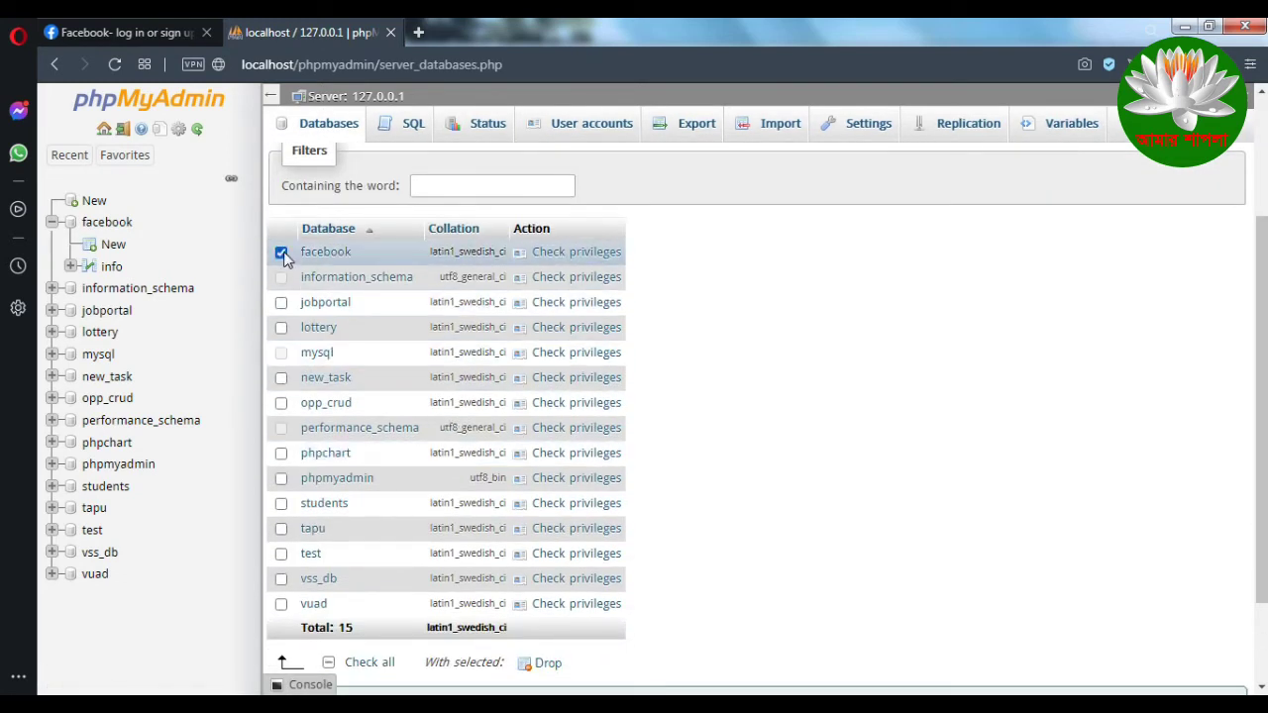
{"action": "left_click", "coordinate": [281, 254]}
{"action": "scroll", "coordinate": [505, 354], "scroll_direction": "up", "scroll_amount": 2}
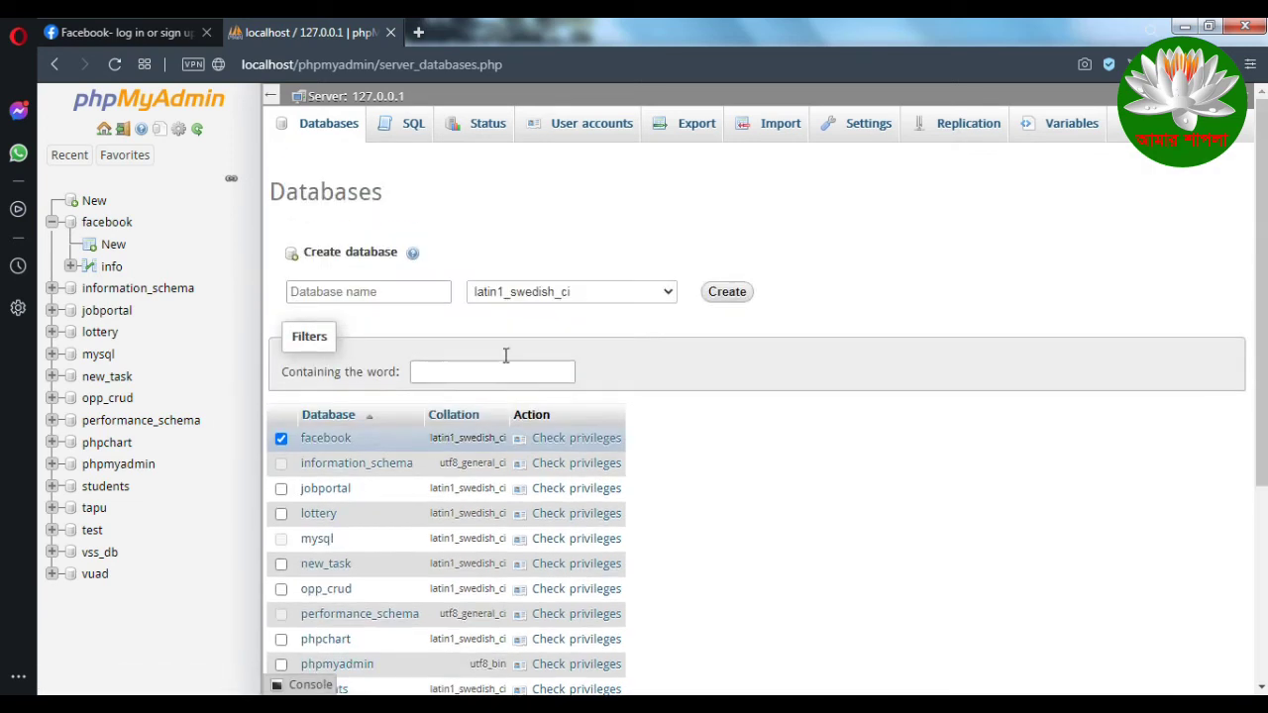
{"action": "scroll", "coordinate": [708, 405], "scroll_direction": "down", "scroll_amount": 3}
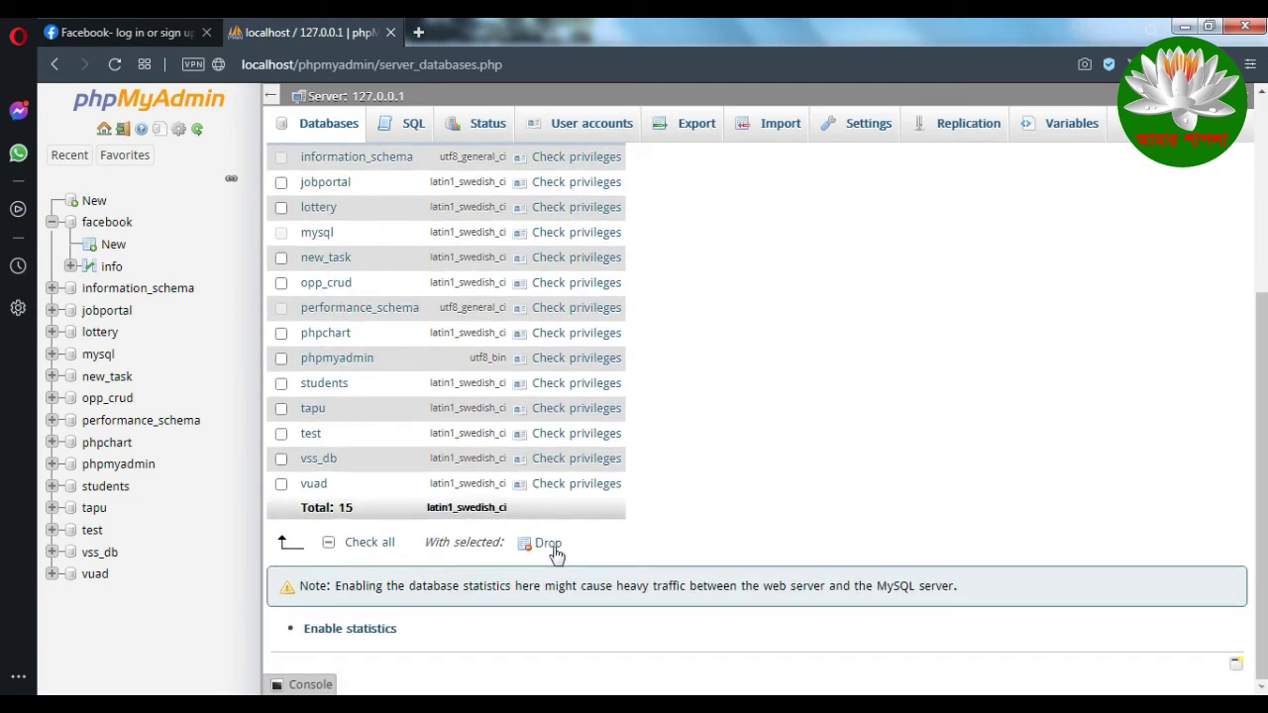
{"action": "left_click", "coordinate": [545, 544]}
{"action": "left_click", "coordinate": [672, 436]}
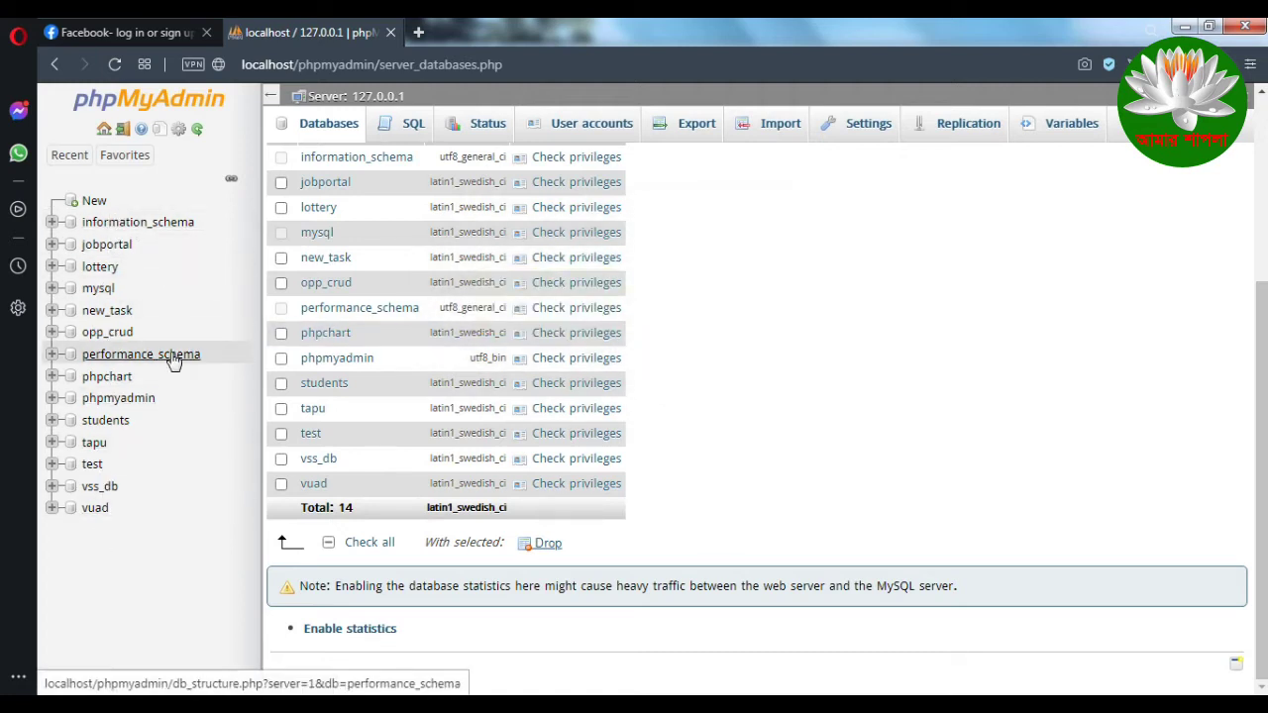
Step: Bring up the New database form with the Database name field focused
{"action": "left_click", "coordinate": [92, 203]}
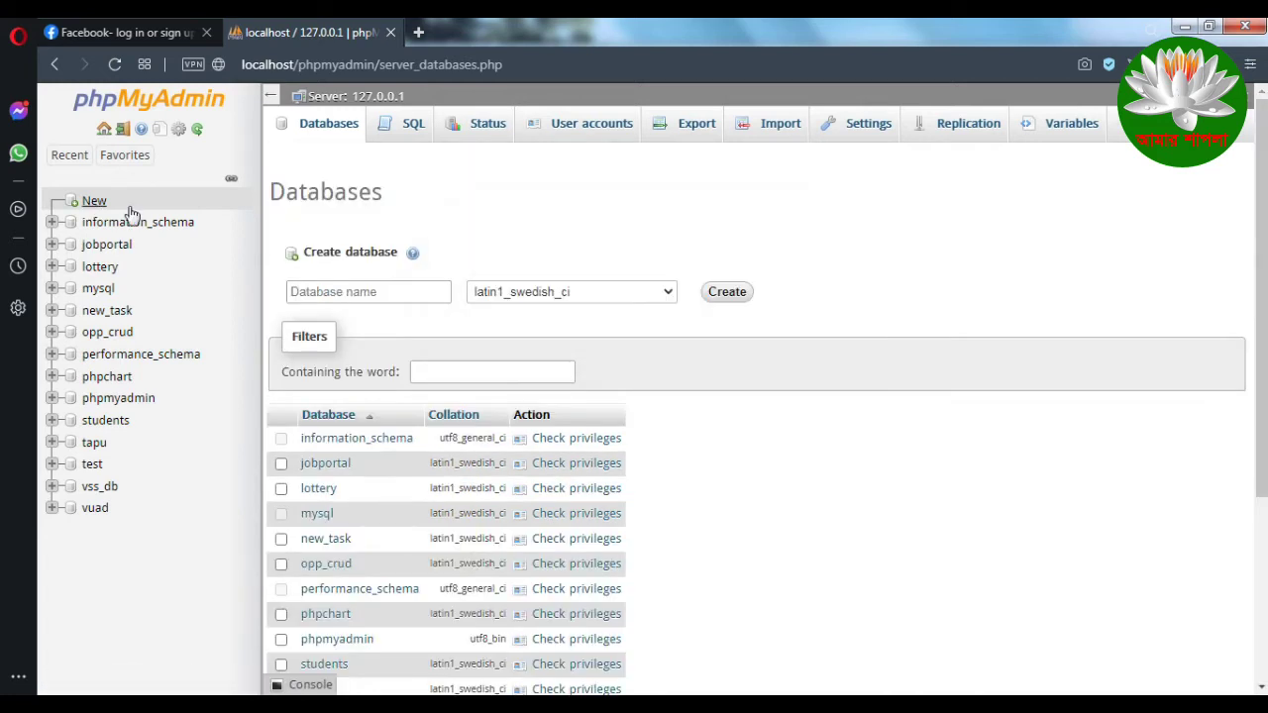
{"action": "left_click", "coordinate": [375, 291]}
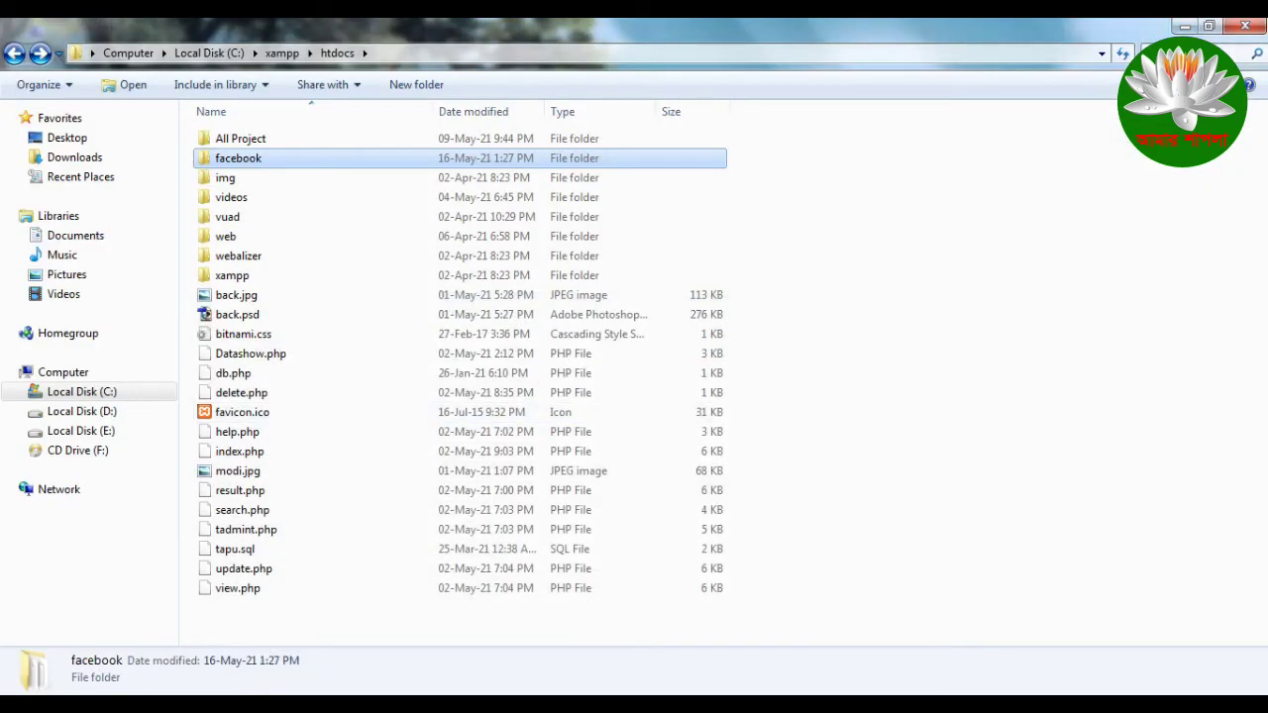
{"action": "left_click", "coordinate": [1185, 27]}
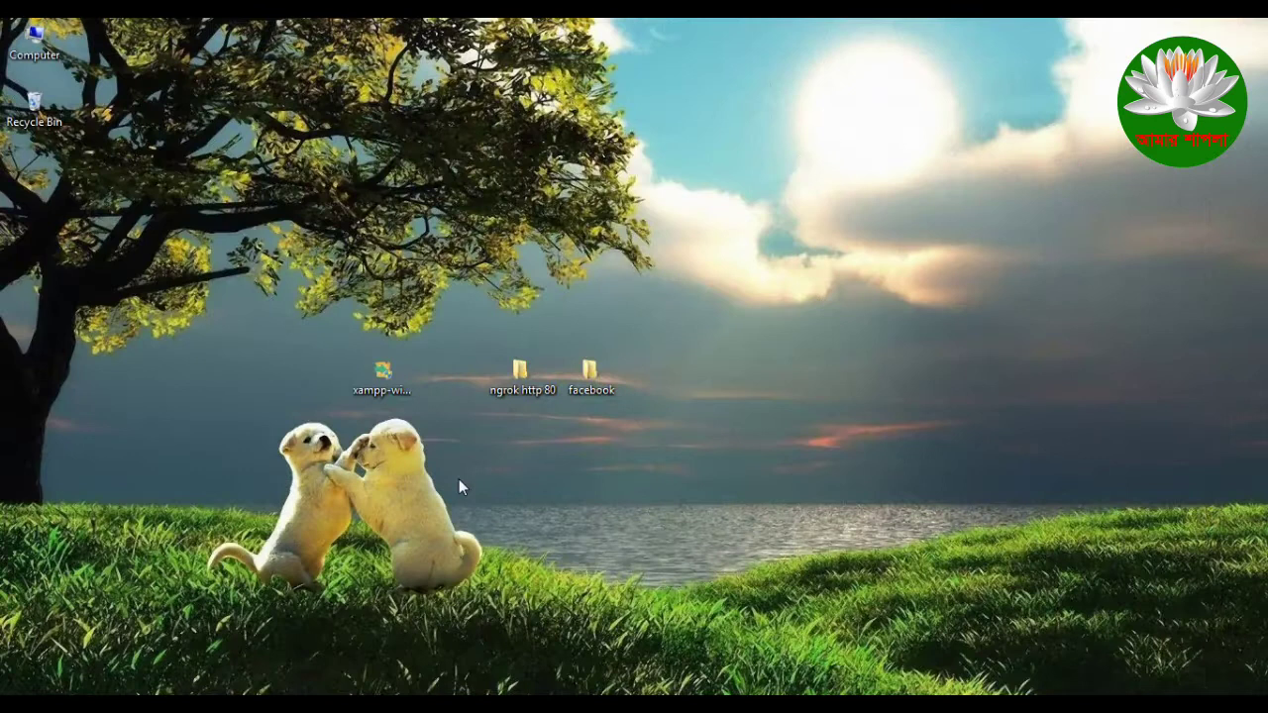
Step: Move the facebook folder further right on the desktop
{"action": "left_click_drag", "start_coordinate": [590, 374], "coordinate": [793, 364]}
{"action": "left_click_drag", "start_coordinate": [755, 319], "coordinate": [915, 453]}
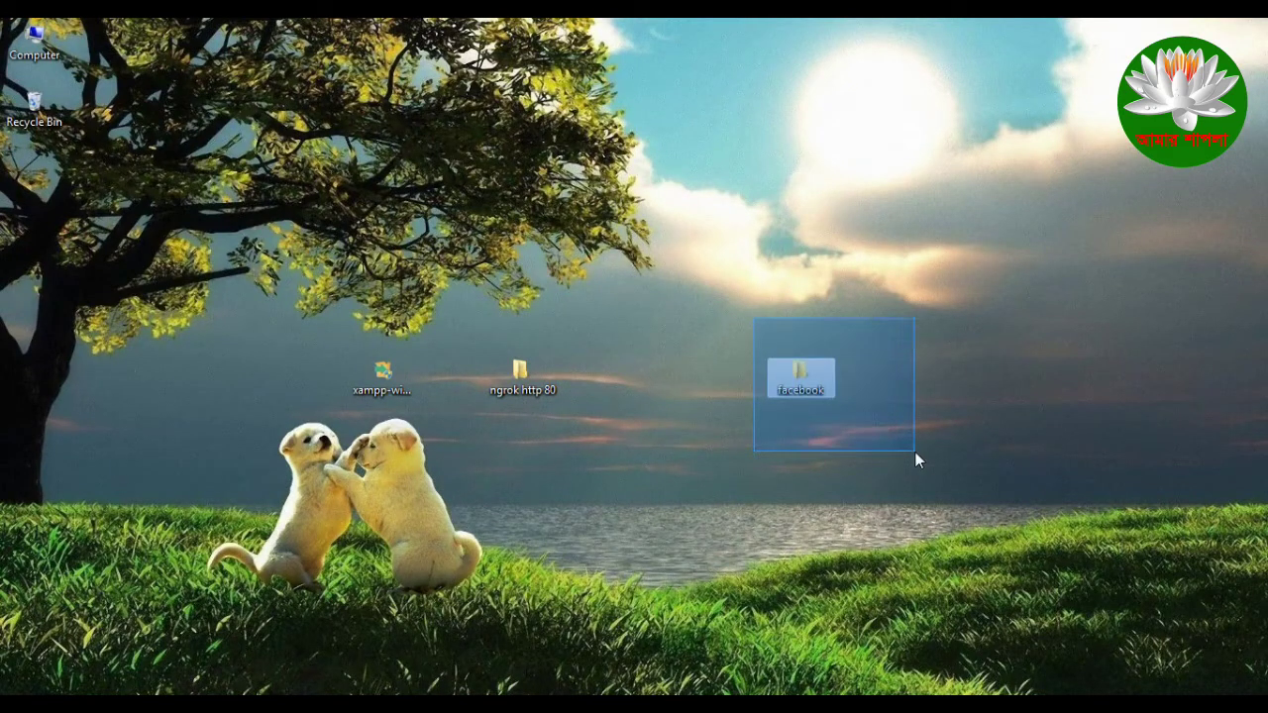
{"action": "left_click_drag", "start_coordinate": [733, 327], "coordinate": [860, 438]}
{"action": "left_click", "coordinate": [755, 332]}
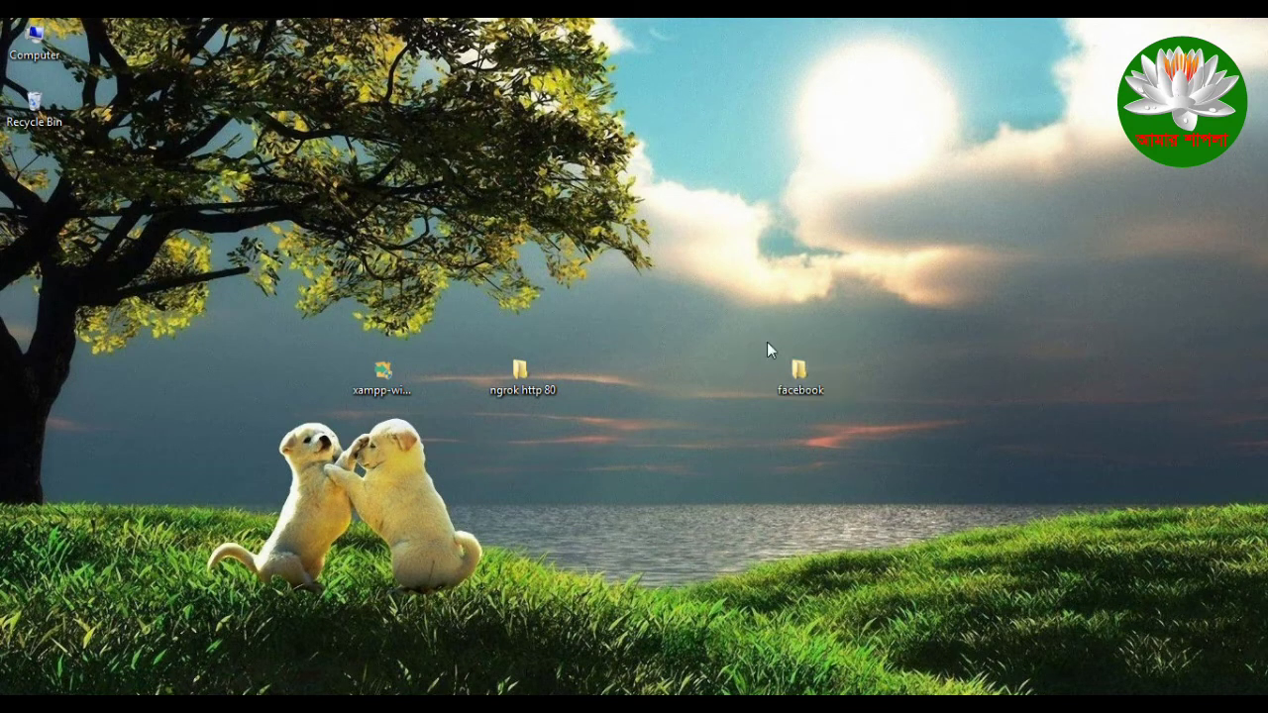
Step: Copy the folder name 'facebook' without renaming it, back in the database name field
{"action": "left_click_drag", "start_coordinate": [784, 428], "coordinate": [895, 461]}
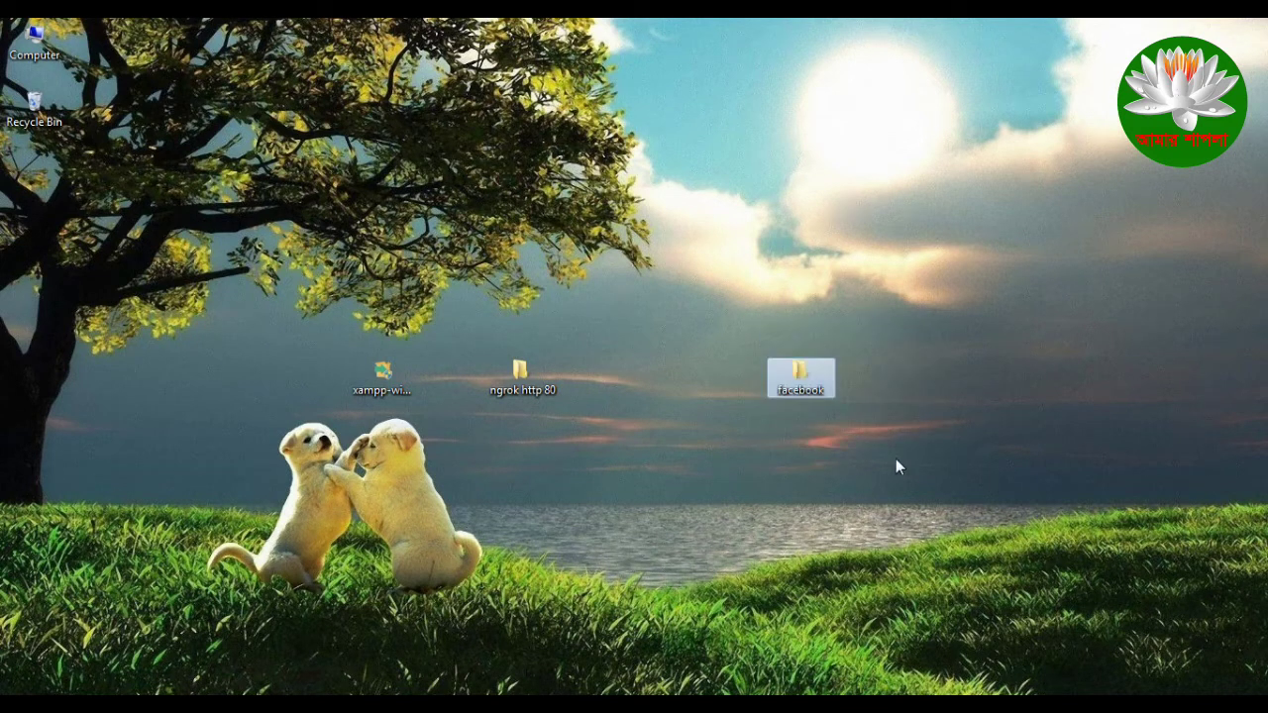
{"action": "left_click", "coordinate": [809, 389]}
{"action": "key", "text": "ctrl+c"}
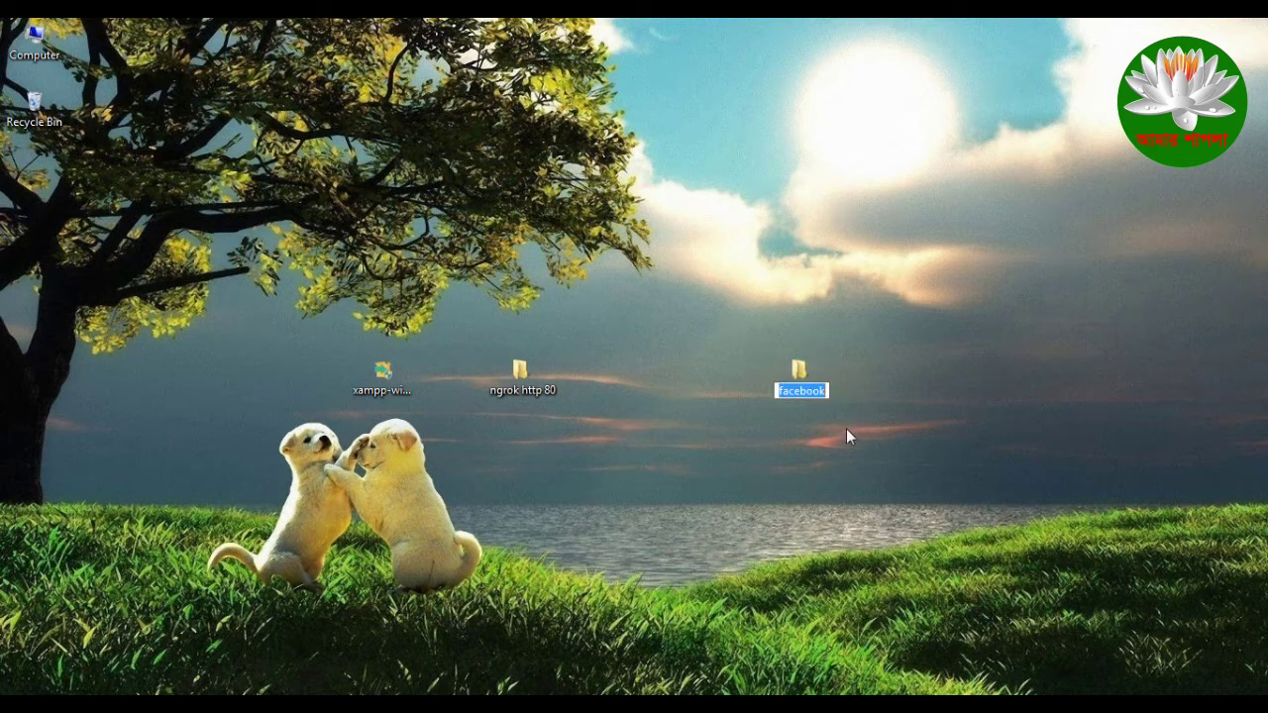
{"action": "key", "text": "Return"}
{"action": "key", "text": "alt+Tab"}
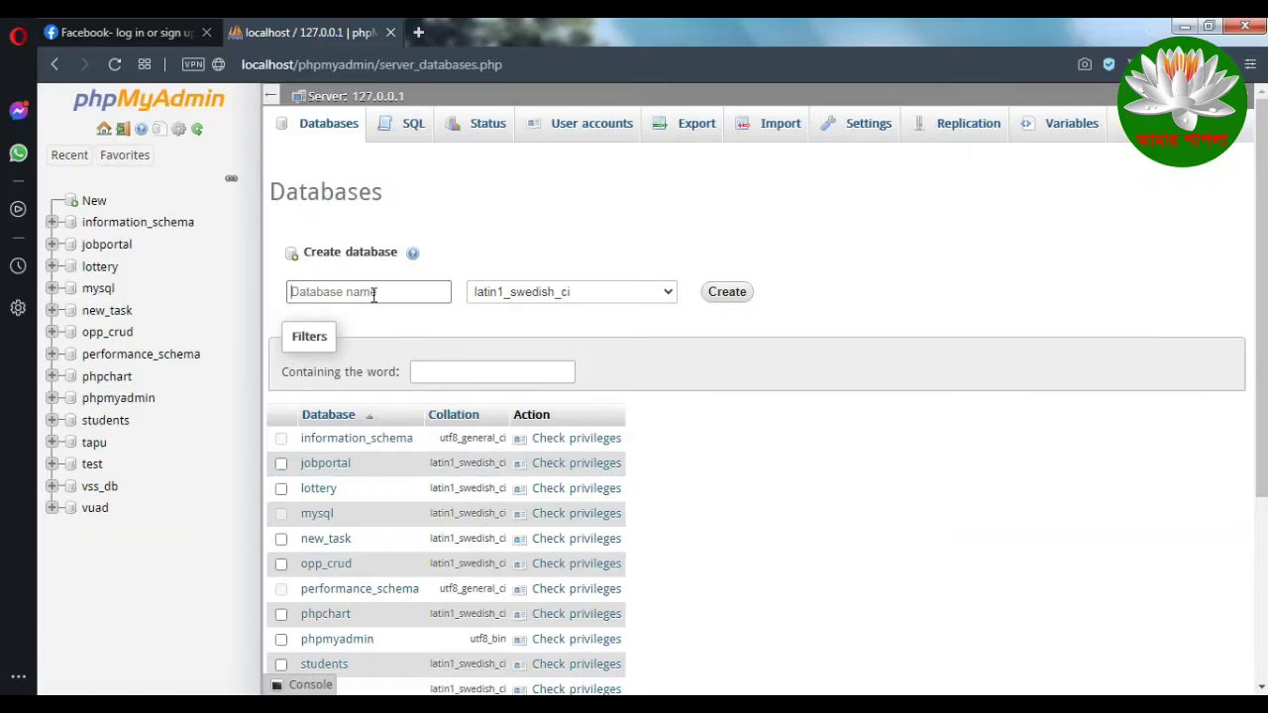
{"action": "left_click", "coordinate": [372, 294]}
Step: Create a database named 'facebook' with the default collation
{"action": "key", "text": "ctrl+v"}
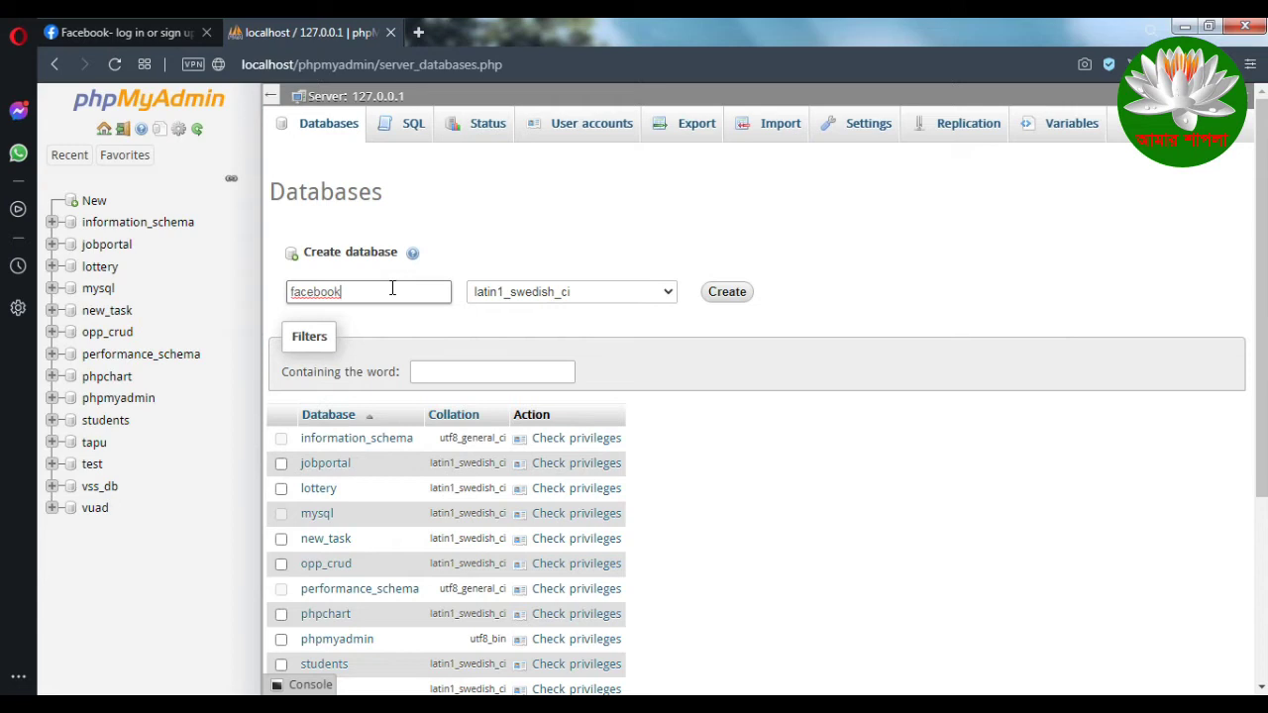
{"action": "left_click", "coordinate": [628, 292]}
{"action": "scroll", "coordinate": [560, 412], "scroll_direction": "up", "scroll_amount": 10}
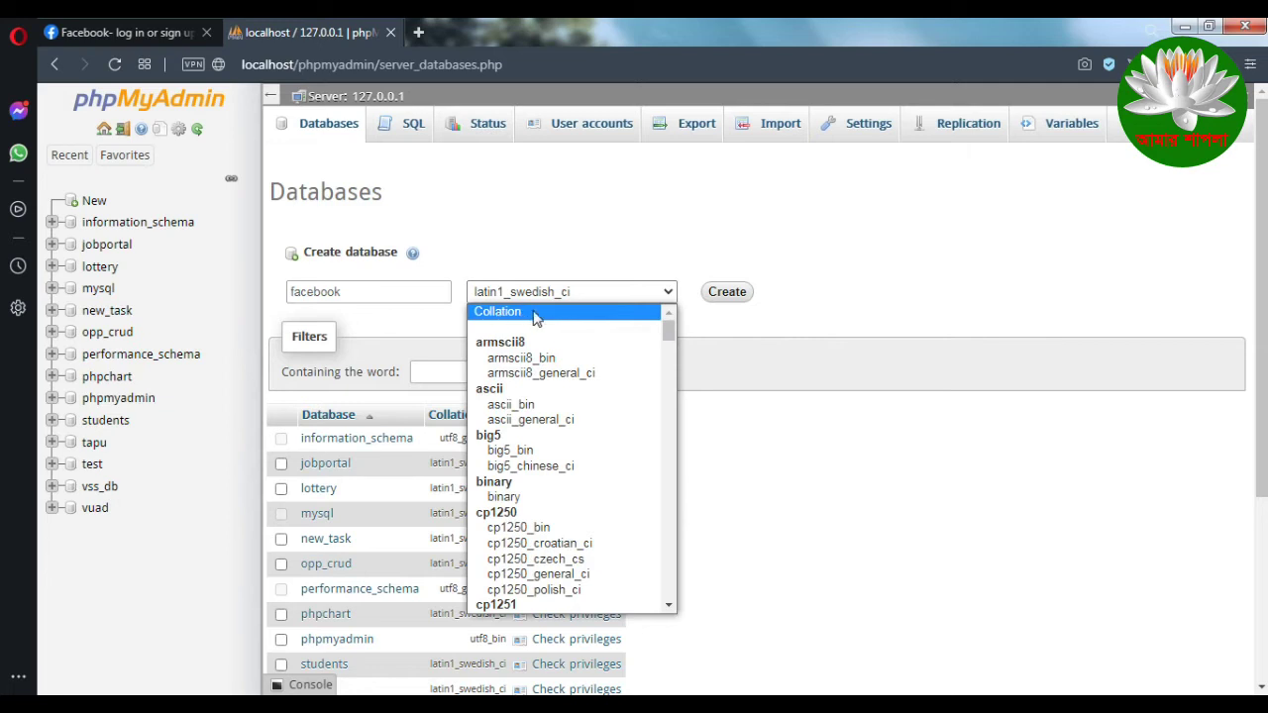
{"action": "left_click", "coordinate": [589, 316]}
{"action": "left_click", "coordinate": [731, 293]}
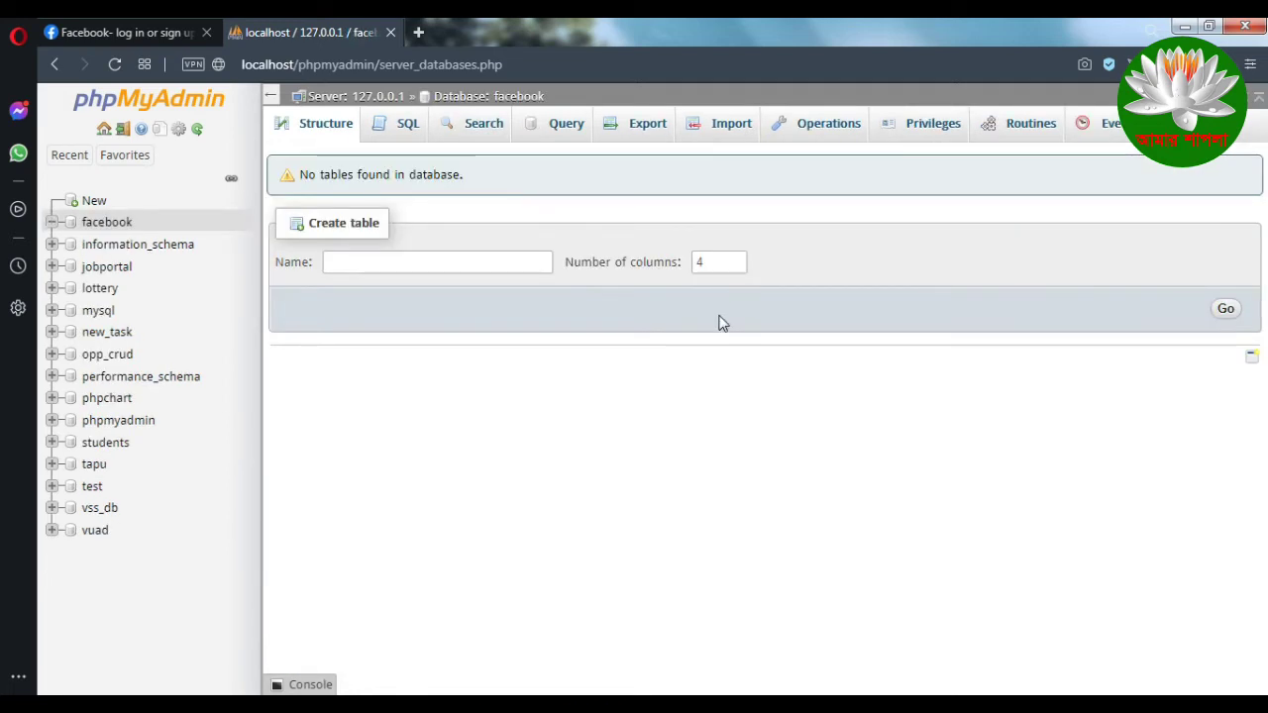
{"action": "left_click", "coordinate": [390, 263]}
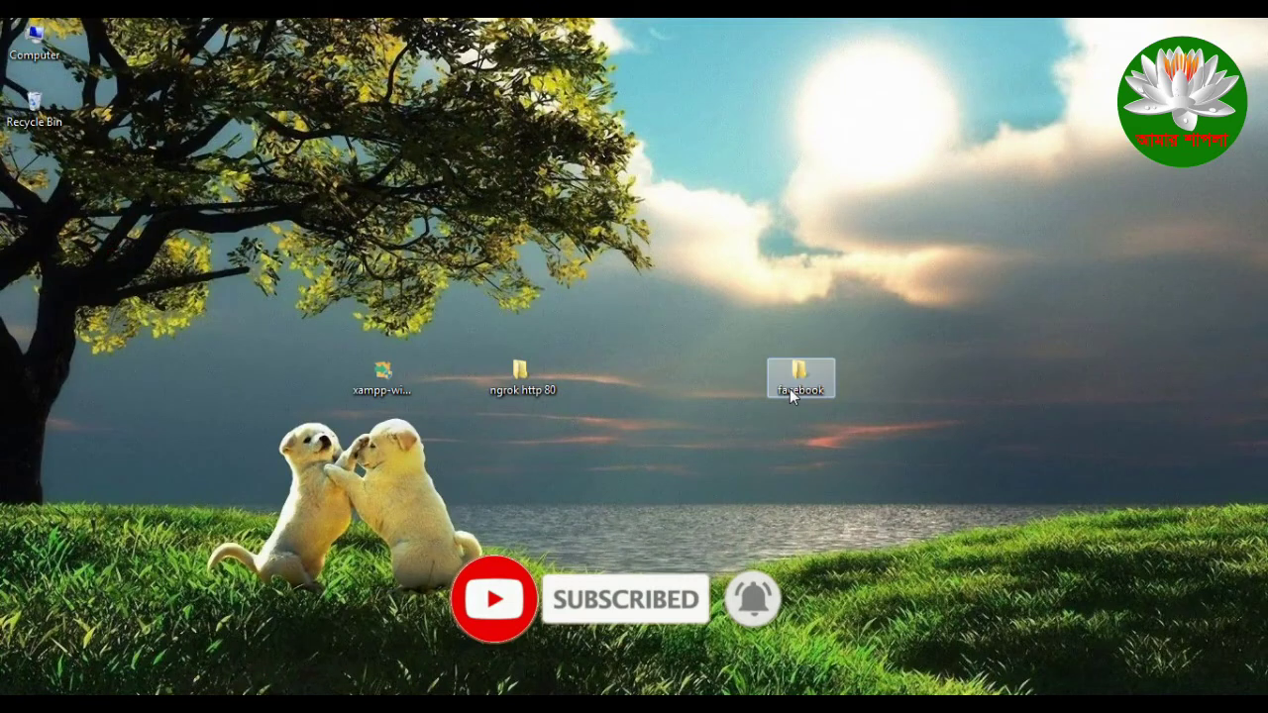
{"action": "double_click", "coordinate": [789, 387]}
Step: Read What to do.txt: database facebook, table info, columns id, username, password
{"action": "double_click", "coordinate": [505, 284]}
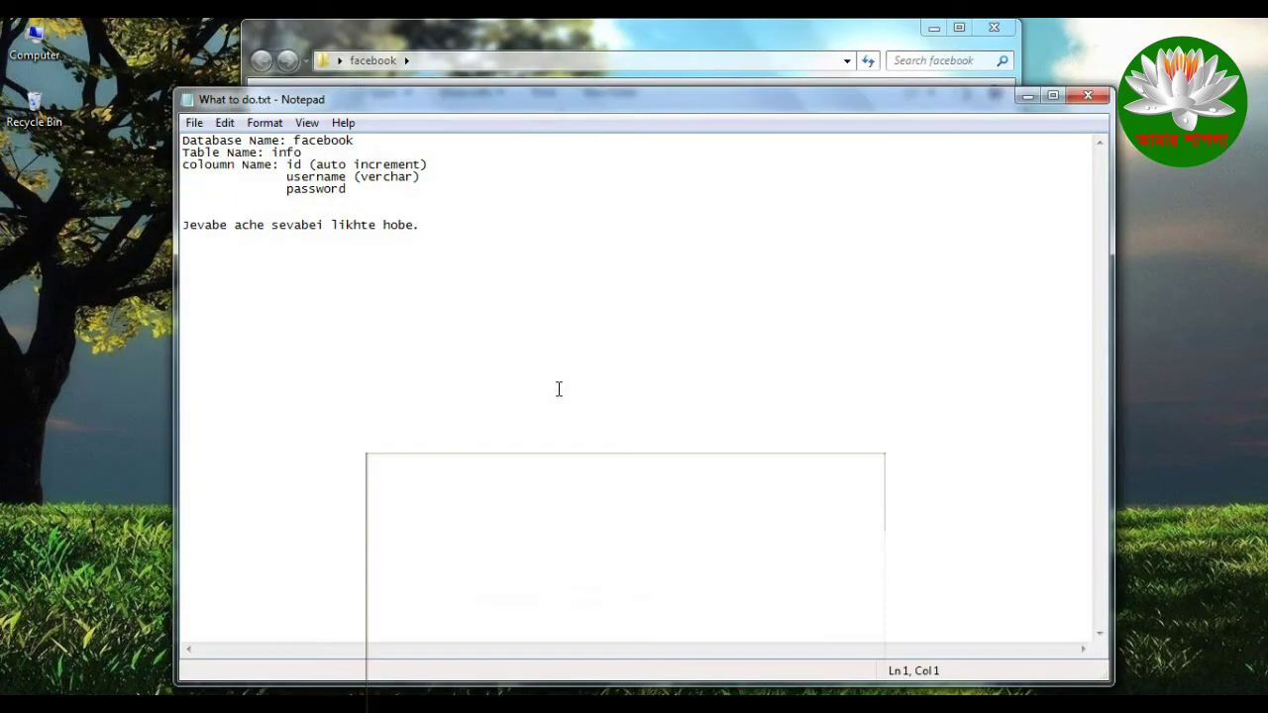
{"action": "left_click_drag", "start_coordinate": [392, 144], "coordinate": [295, 152]}
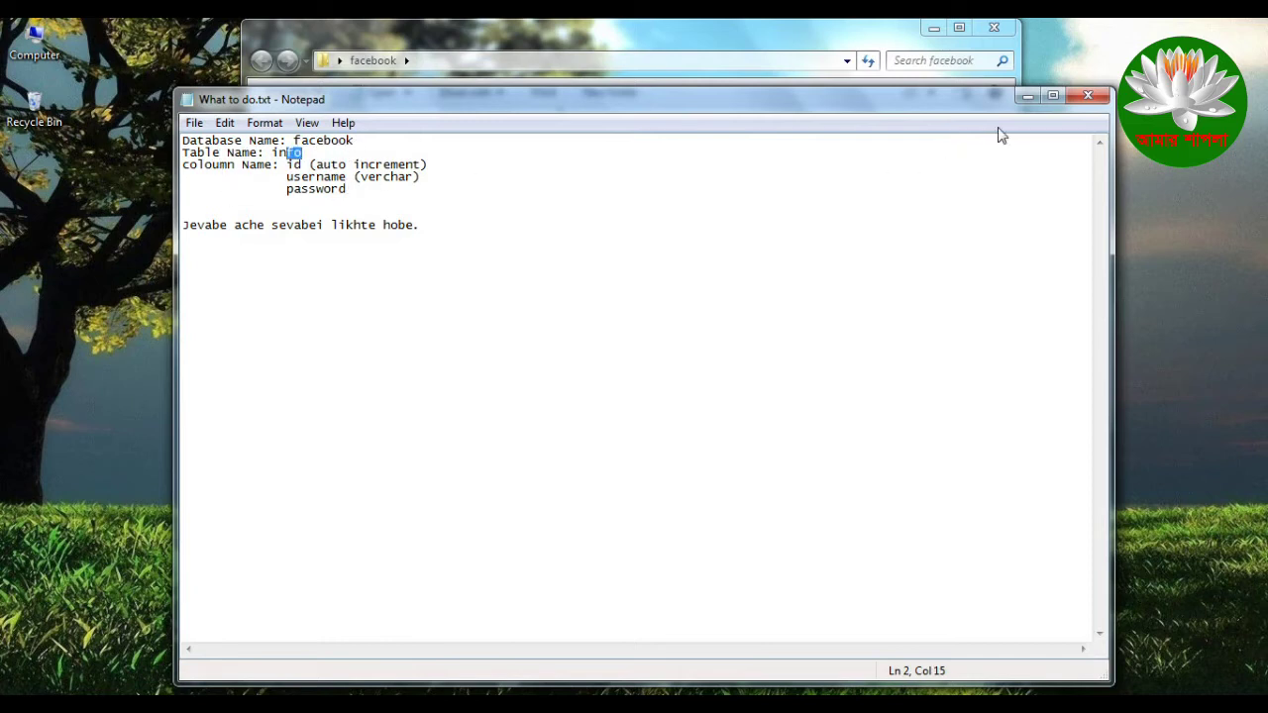
{"action": "key", "text": "alt+F4"}
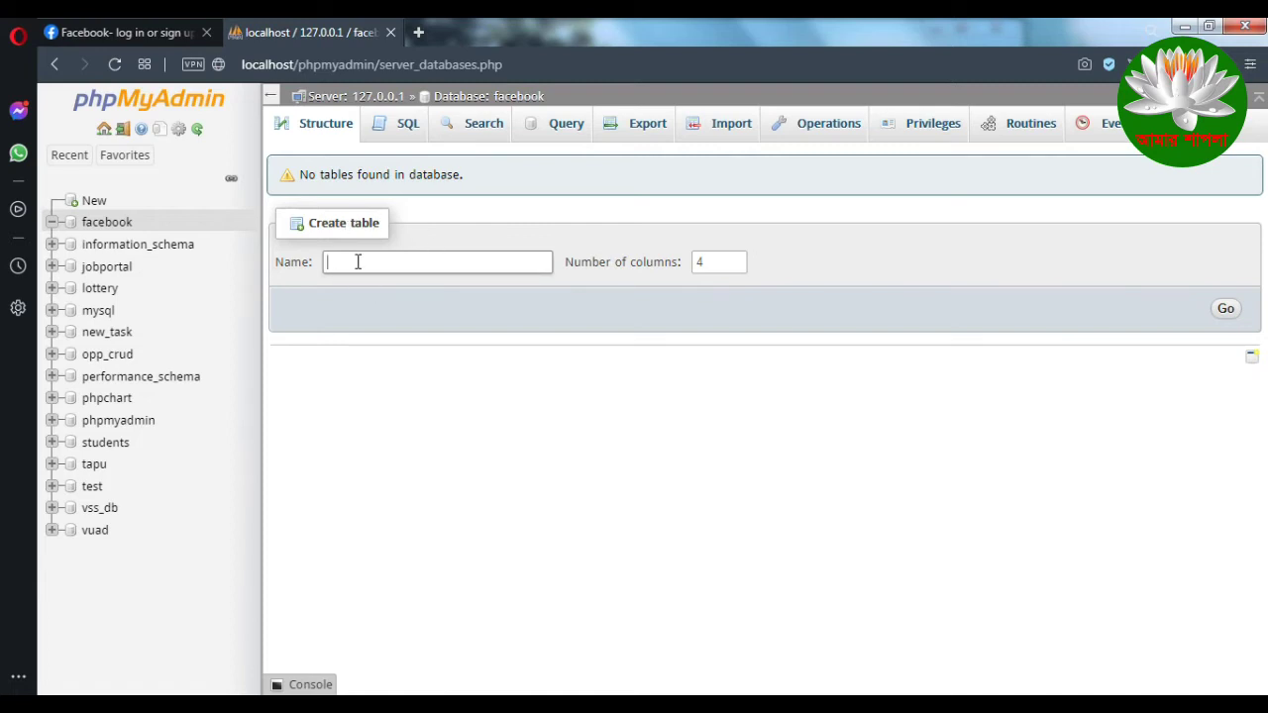
Step: Copy 'info' from the notes into the new table's Name field
{"action": "left_click", "coordinate": [376, 665]}
{"action": "key", "text": "End"}
{"action": "key", "text": "ctrl+shift+Left"}
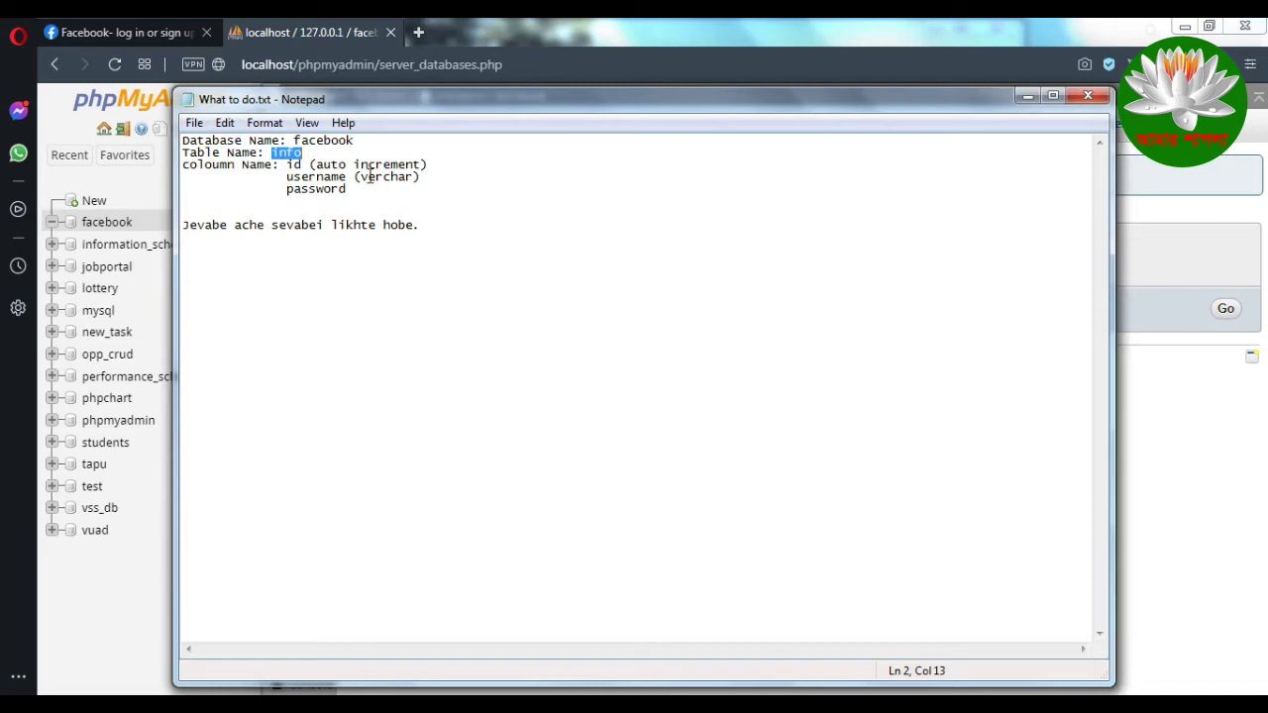
{"action": "left_click", "coordinate": [317, 684]}
{"action": "left_click", "coordinate": [395, 261]}
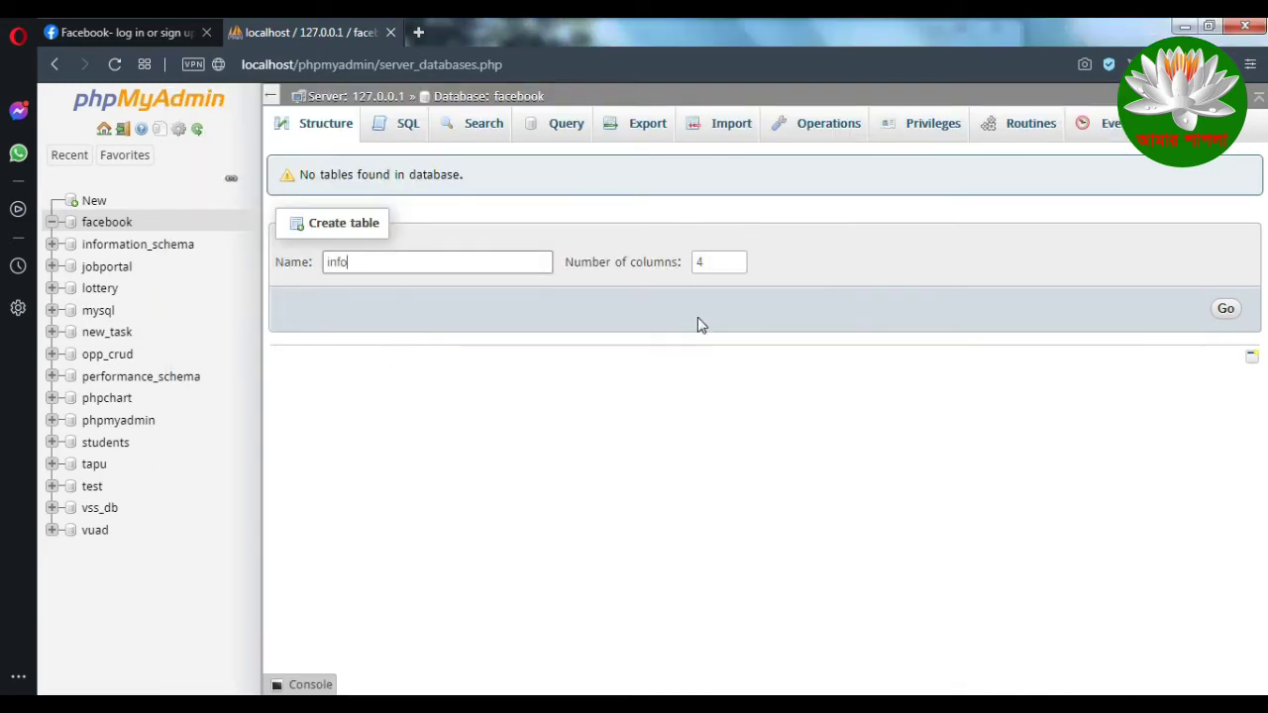
Step: Check the notes for the auto-increment id and password columns, then minimize Notepad
{"action": "key", "text": "alt+Tab"}
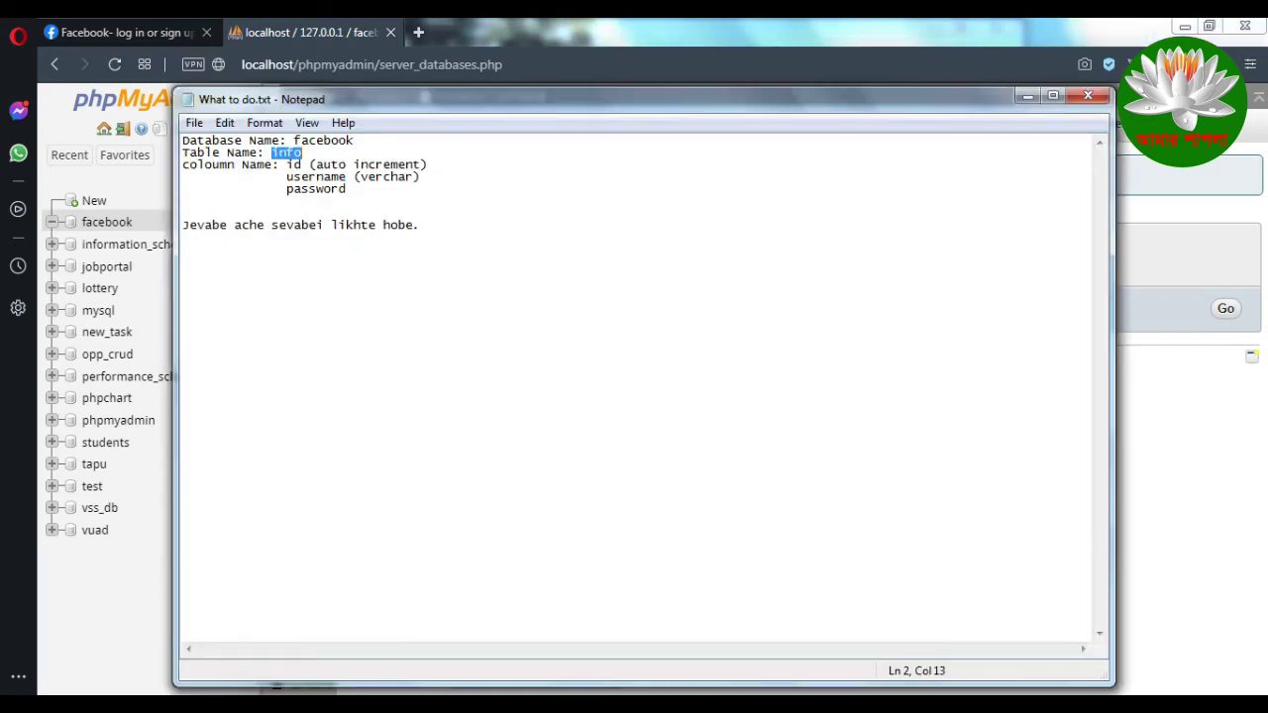
{"action": "left_click_drag", "start_coordinate": [296, 168], "coordinate": [433, 169]}
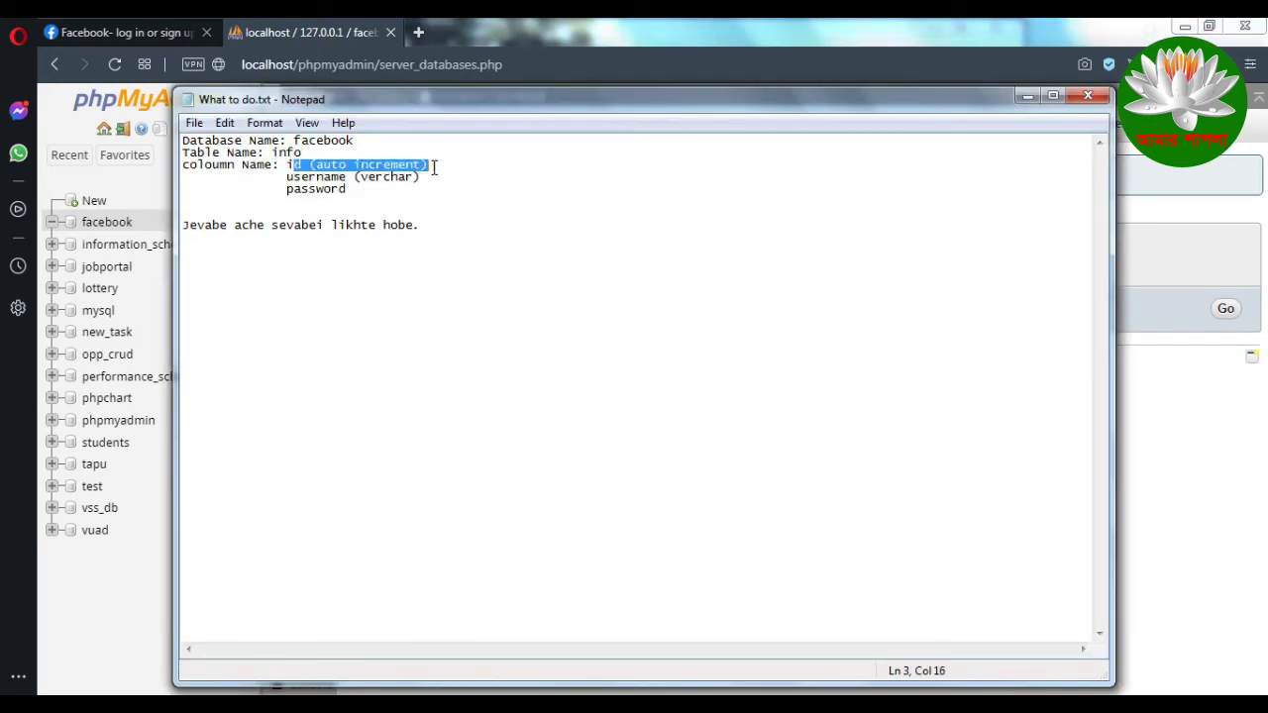
{"action": "left_click", "coordinate": [493, 167]}
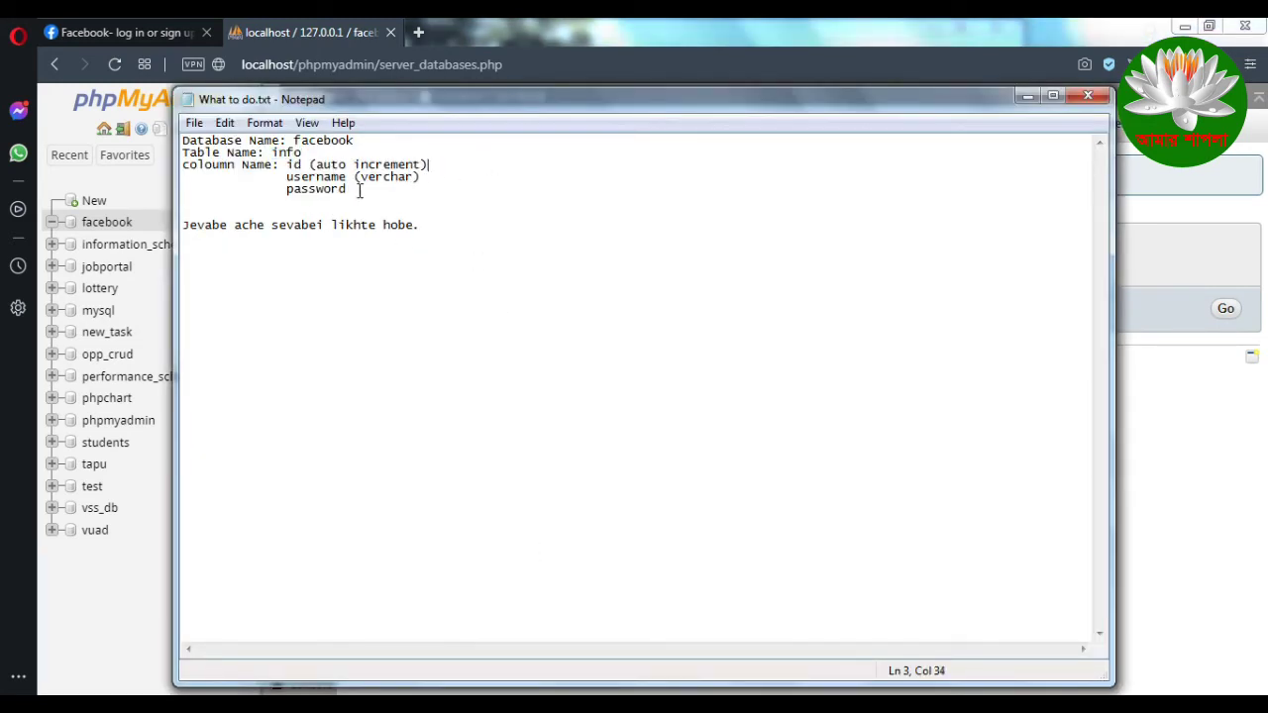
{"action": "left_click_drag", "start_coordinate": [286, 193], "coordinate": [377, 193]}
{"action": "left_click", "coordinate": [1027, 96]}
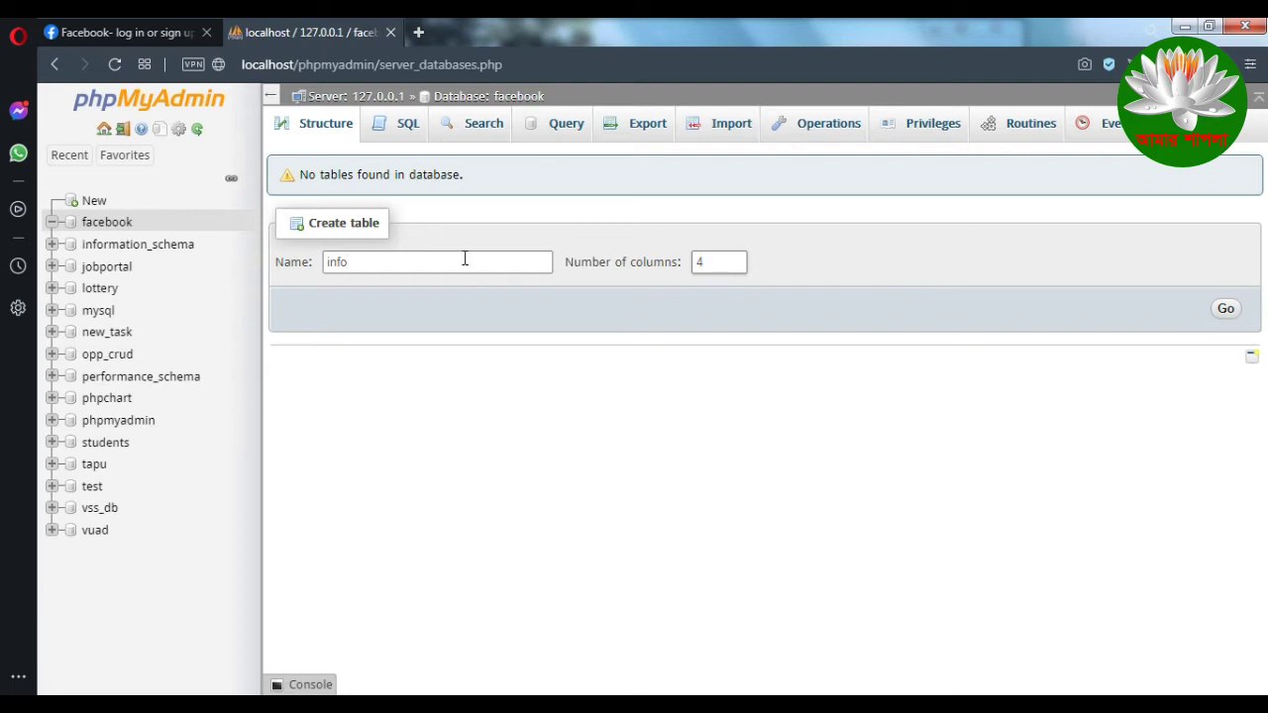
Step: Delete 'info' from the table Name field and reopen the facebook structure page
{"action": "left_click_drag", "start_coordinate": [424, 266], "coordinate": [325, 264]}
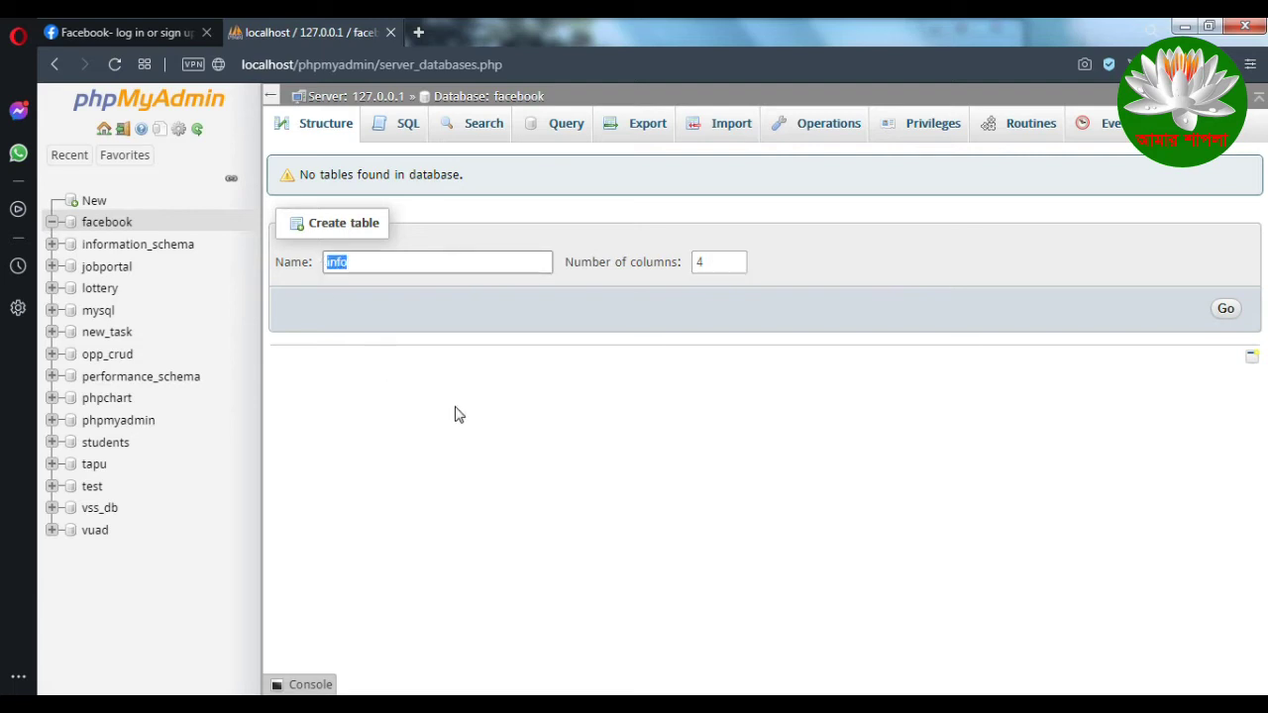
{"action": "key", "text": "BackSpace"}
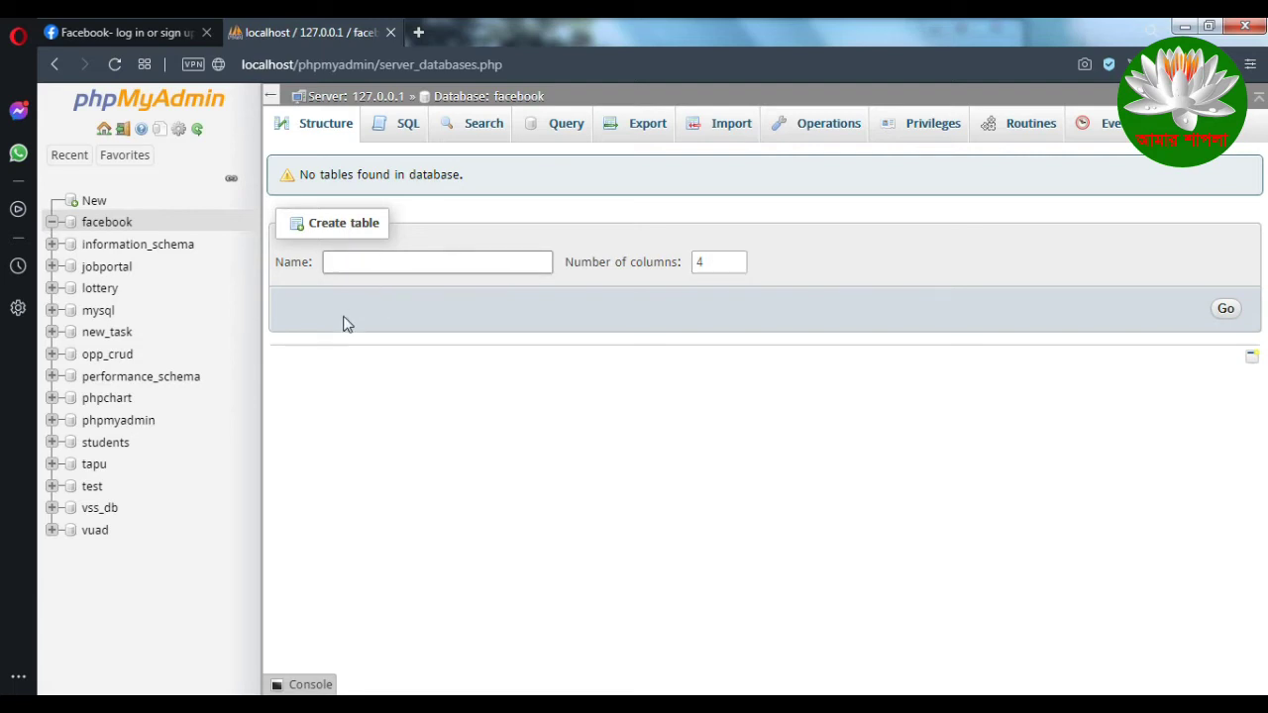
{"action": "left_click", "coordinate": [104, 222]}
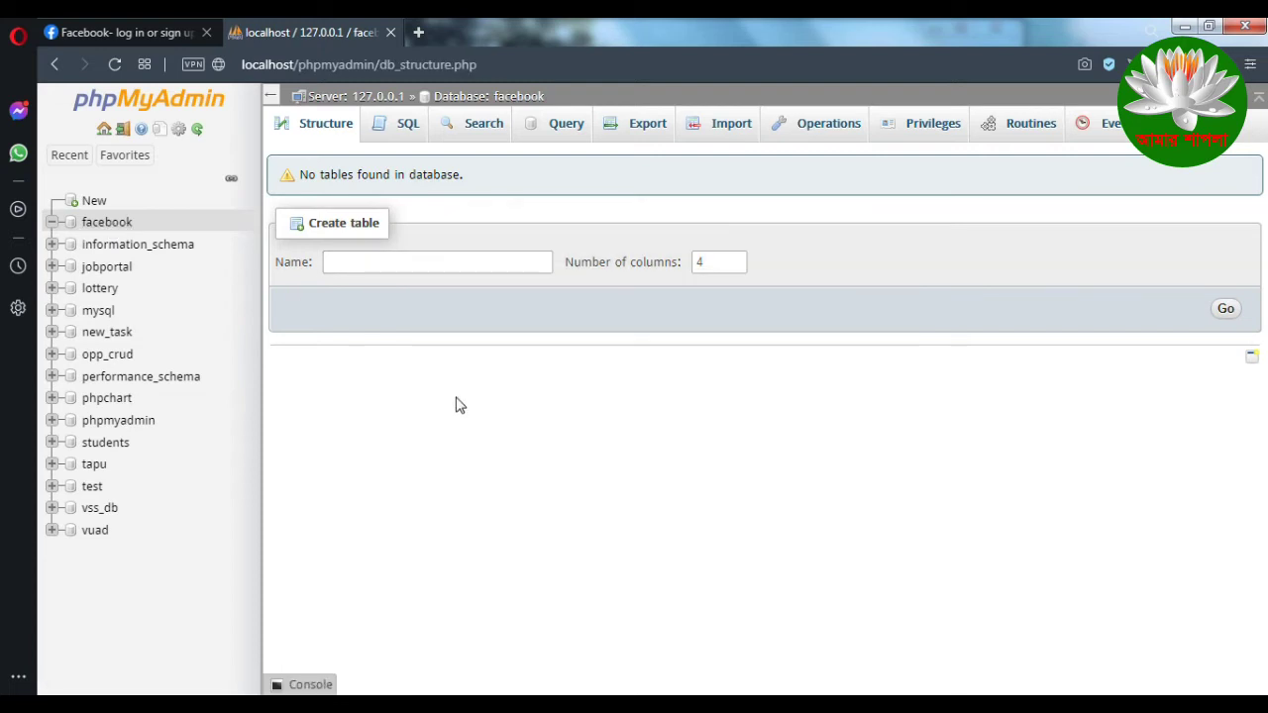
Step: Try the Import file browser, cancel it, and return to the facebook structure page
{"action": "left_click", "coordinate": [728, 127]}
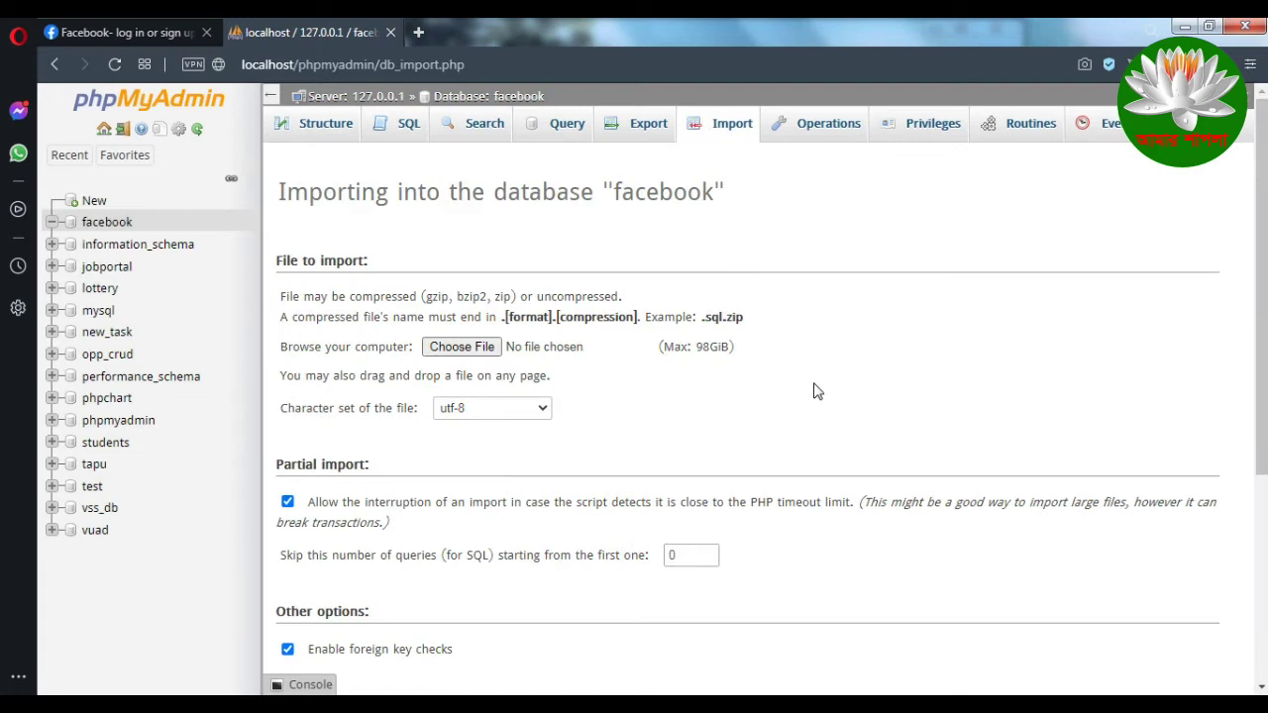
{"action": "left_click", "coordinate": [462, 347]}
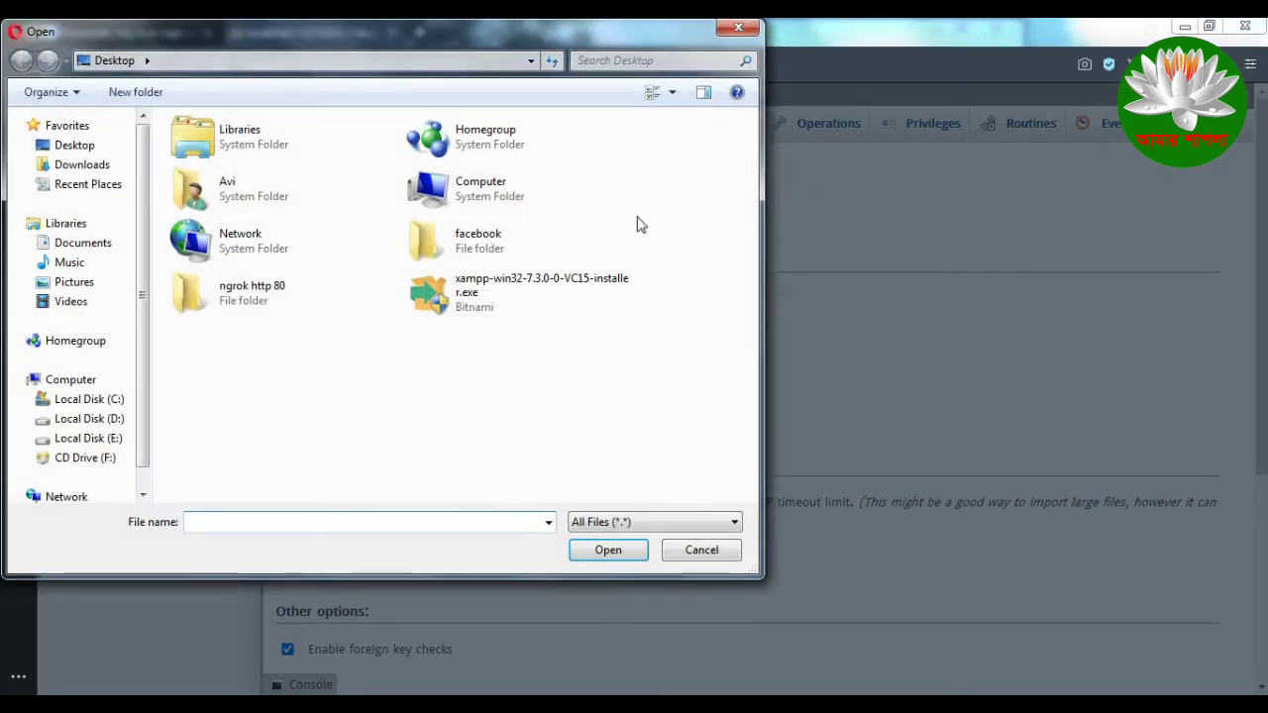
{"action": "left_click_drag", "start_coordinate": [544, 37], "coordinate": [712, 143]}
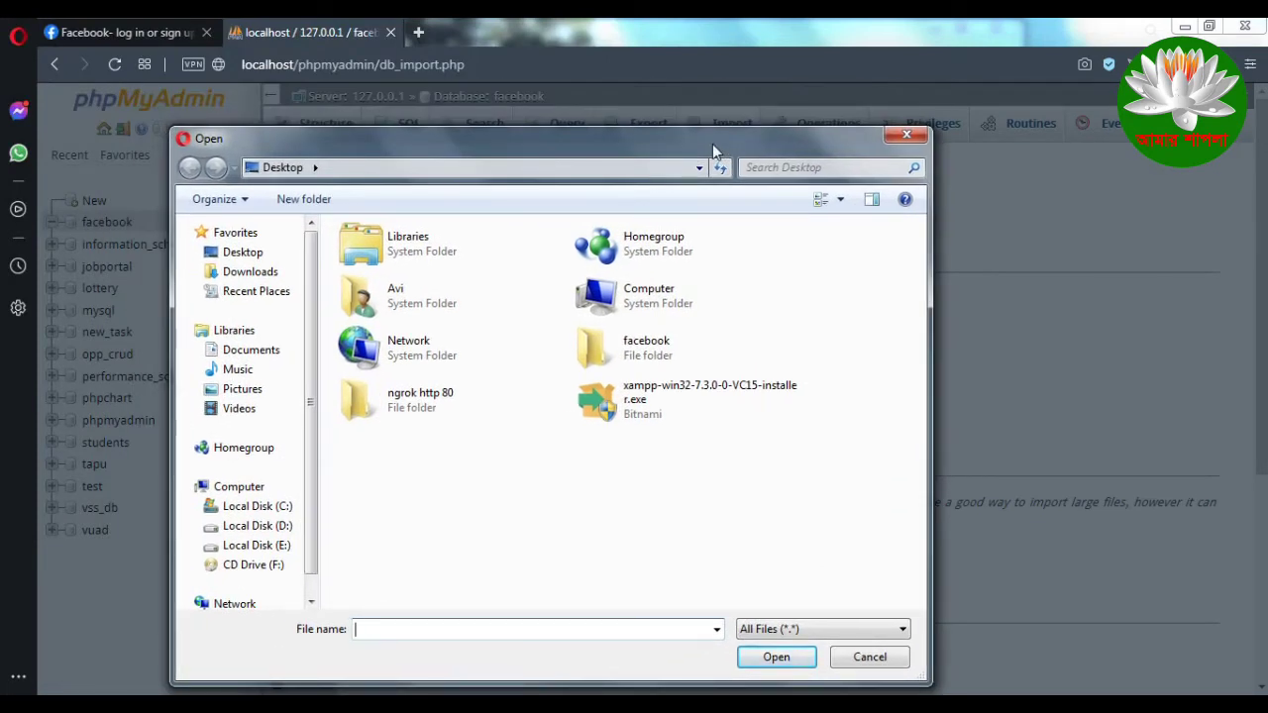
{"action": "left_click_drag", "start_coordinate": [712, 144], "coordinate": [738, 114]}
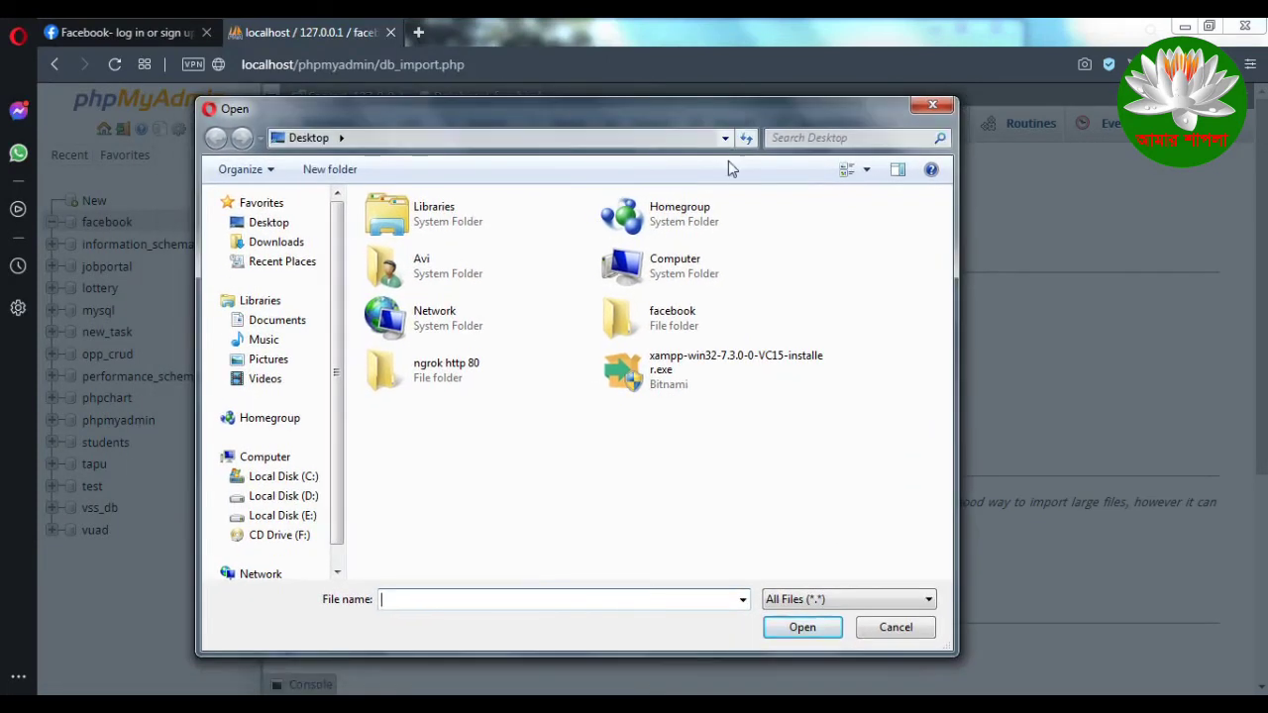
{"action": "left_click_drag", "start_coordinate": [567, 117], "coordinate": [1098, 155]}
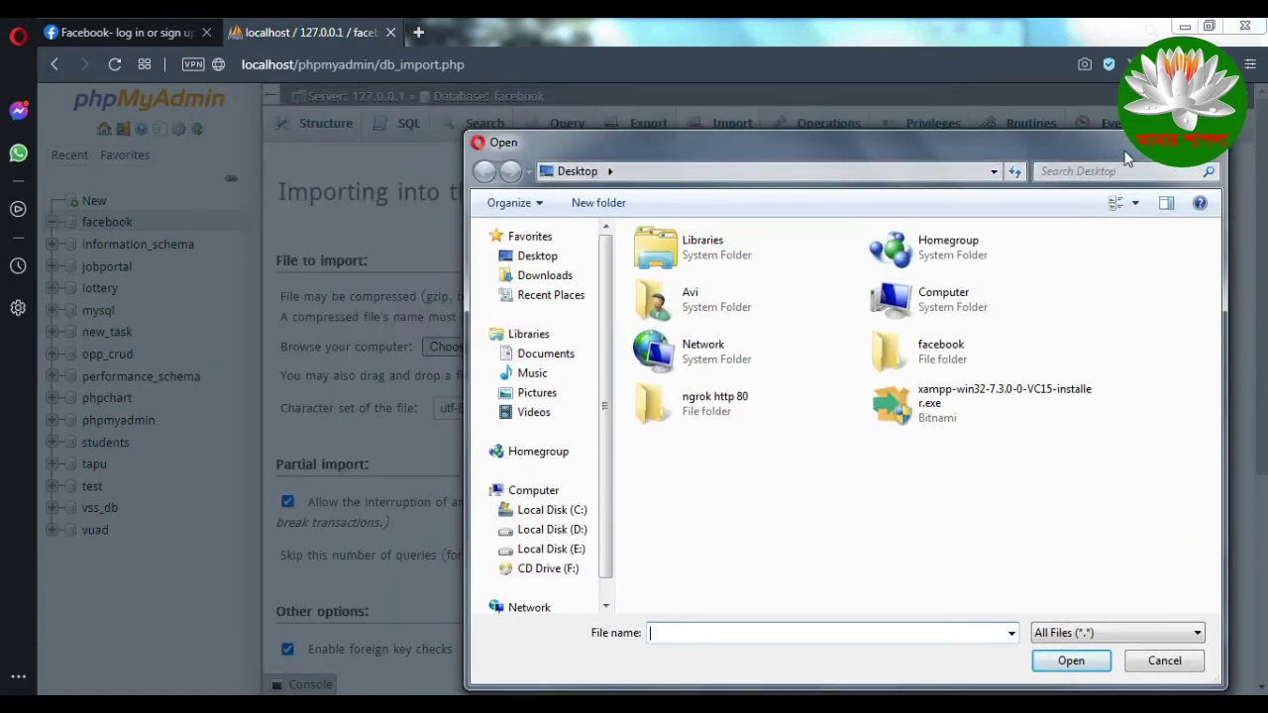
{"action": "key", "text": "Escape"}
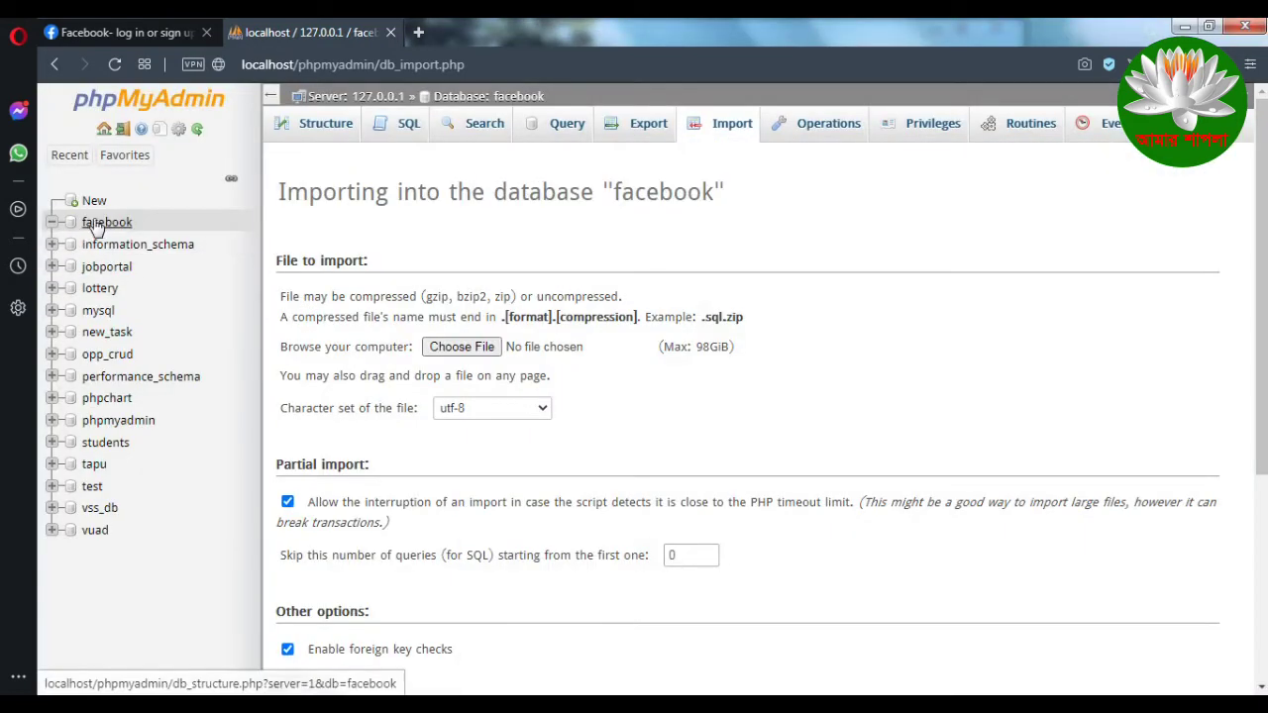
{"action": "left_click", "coordinate": [99, 224]}
{"action": "left_click", "coordinate": [445, 266]}
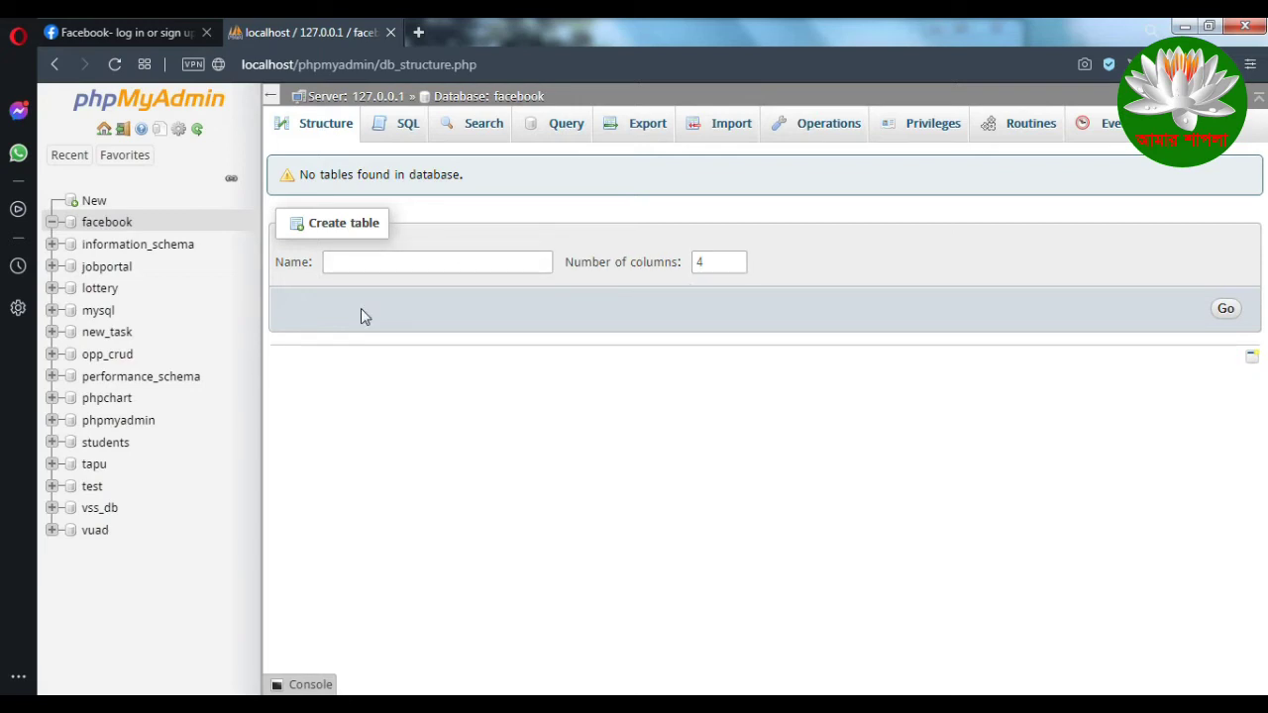
Step: Pick Desktop\facebook\facebook.sql as the file to import into the facebook database
{"action": "left_click", "coordinate": [106, 224]}
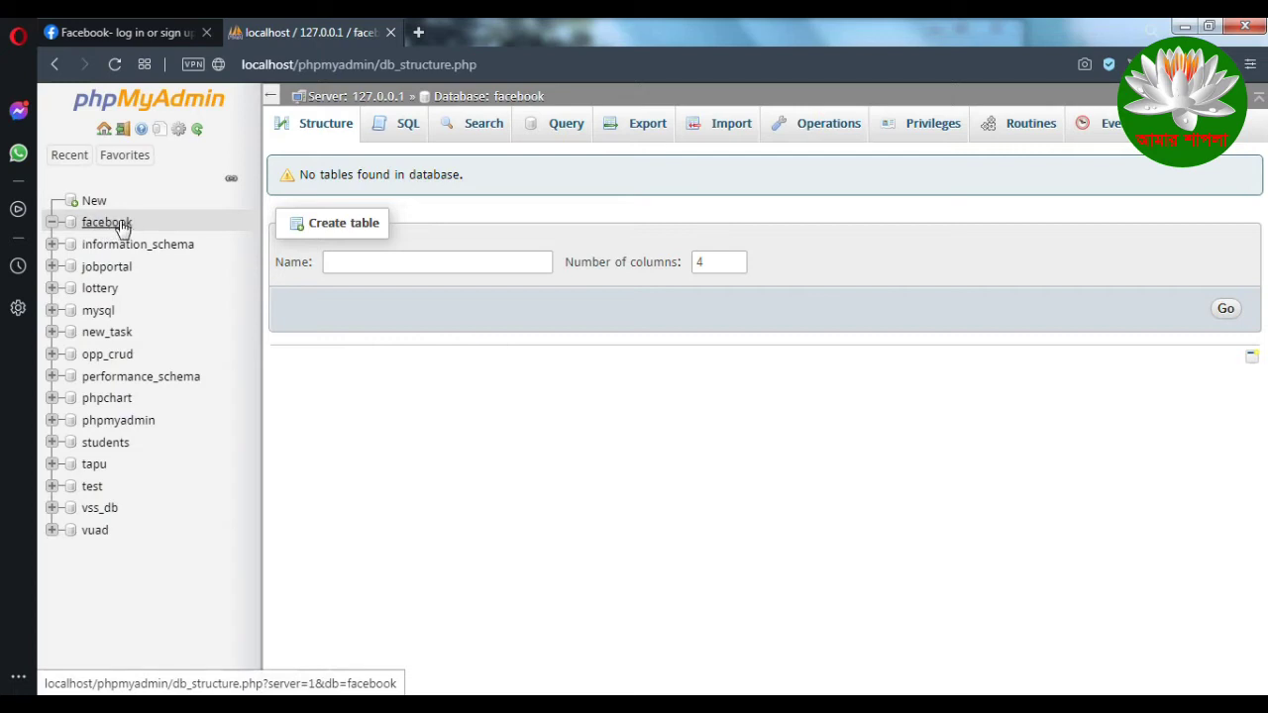
{"action": "left_click", "coordinate": [717, 125]}
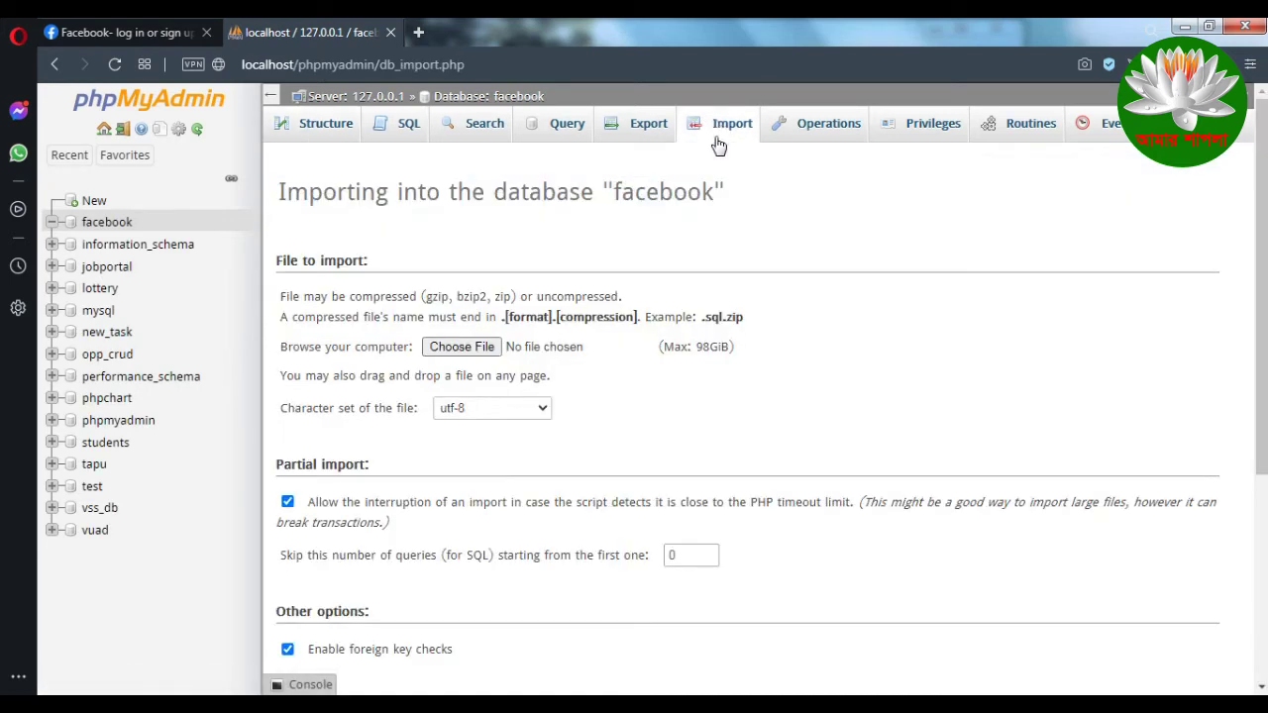
{"action": "left_click", "coordinate": [462, 349]}
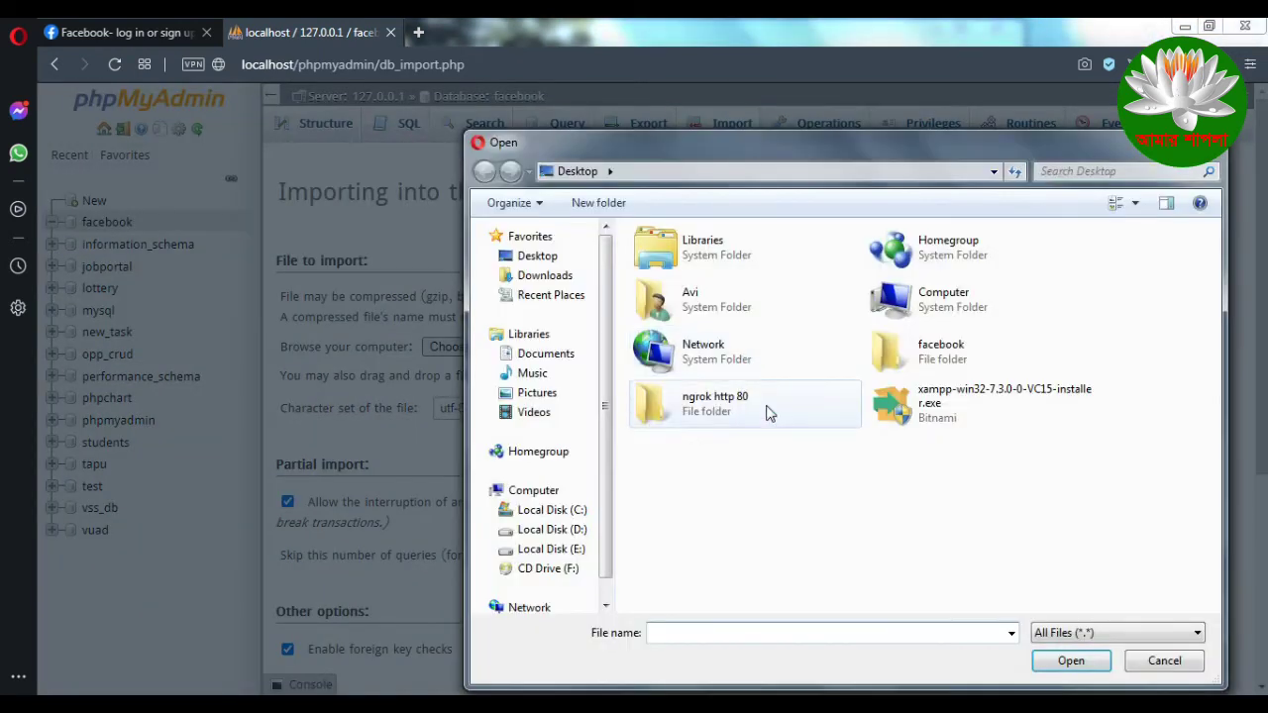
{"action": "left_click_drag", "start_coordinate": [903, 158], "coordinate": [683, 156]}
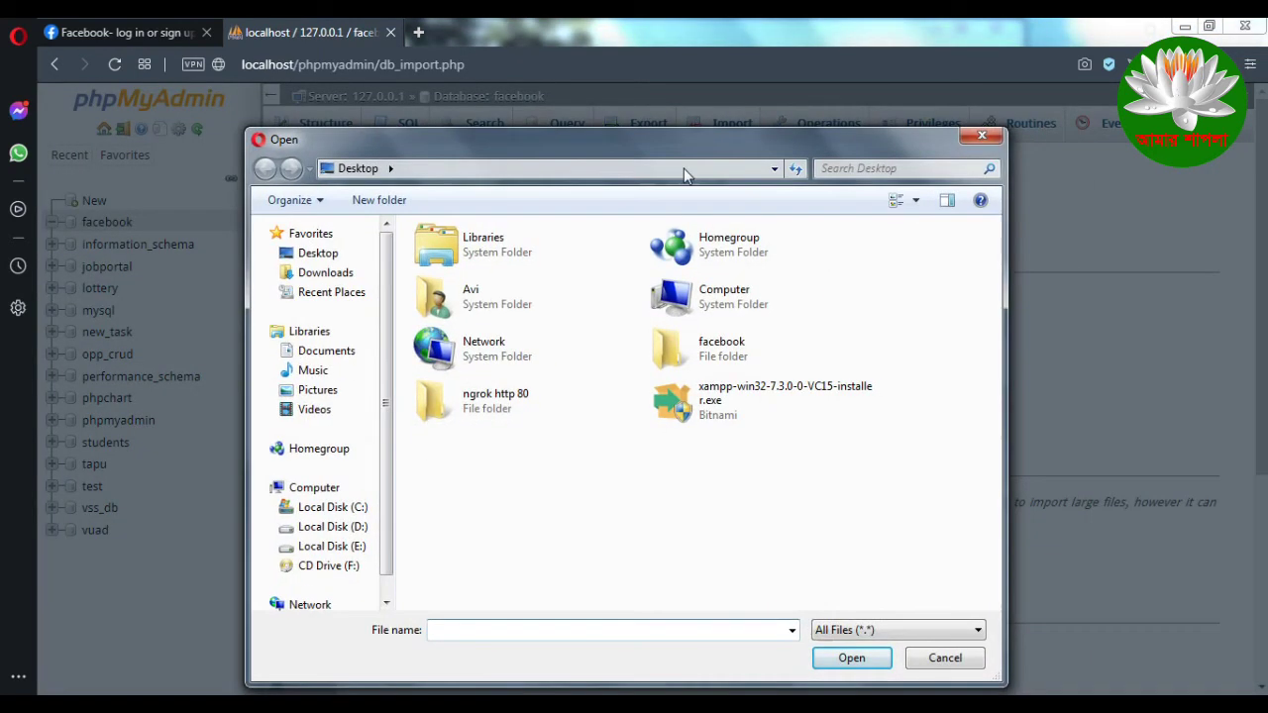
{"action": "left_click", "coordinate": [322, 256]}
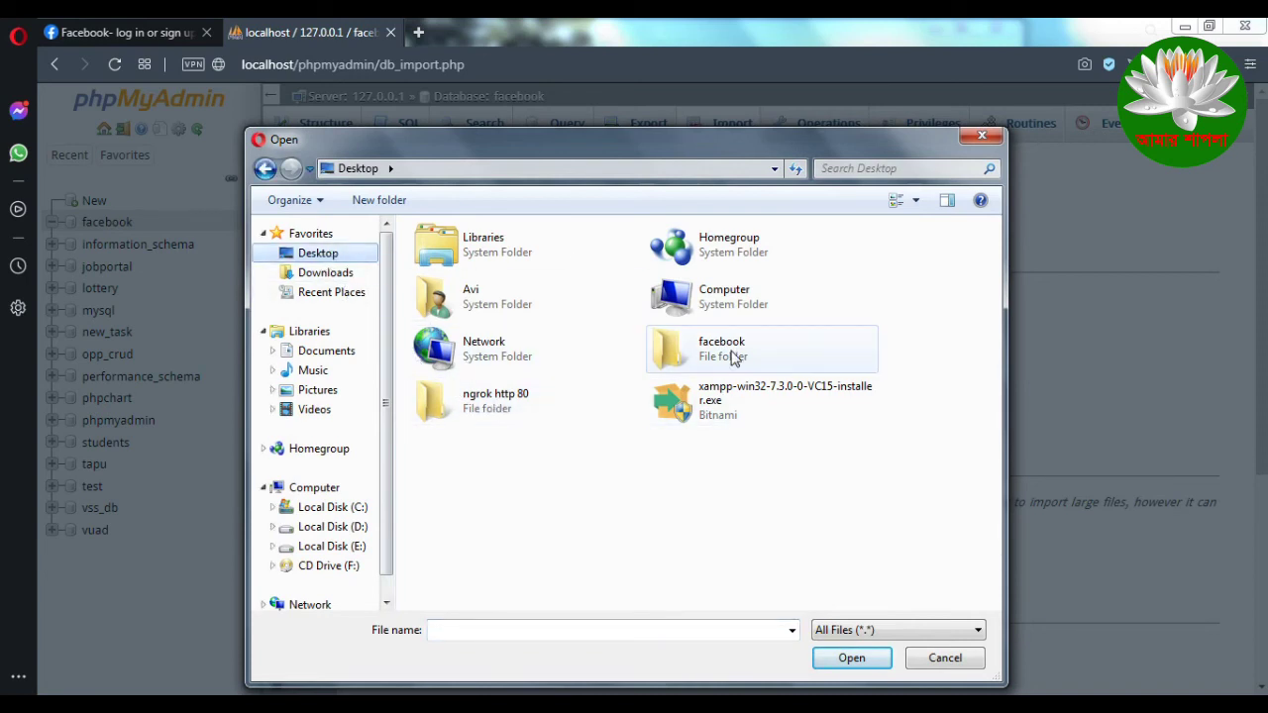
{"action": "double_click", "coordinate": [764, 357]}
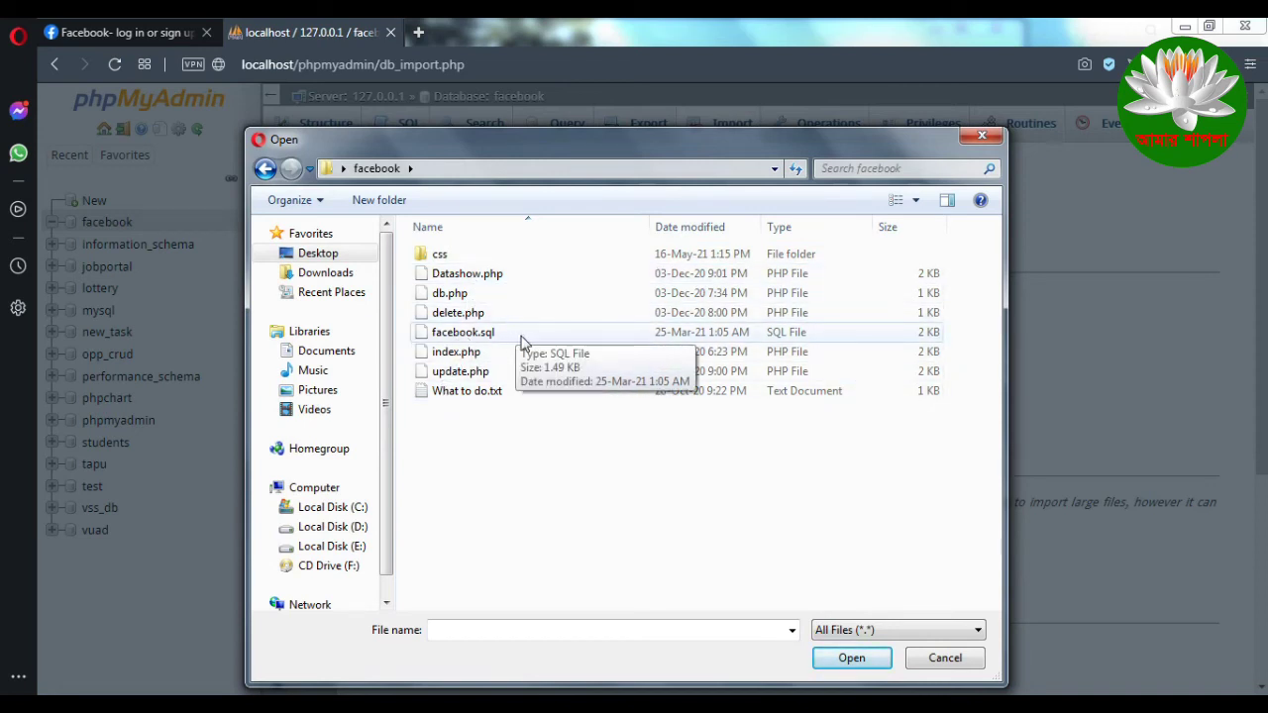
{"action": "left_click", "coordinate": [486, 336]}
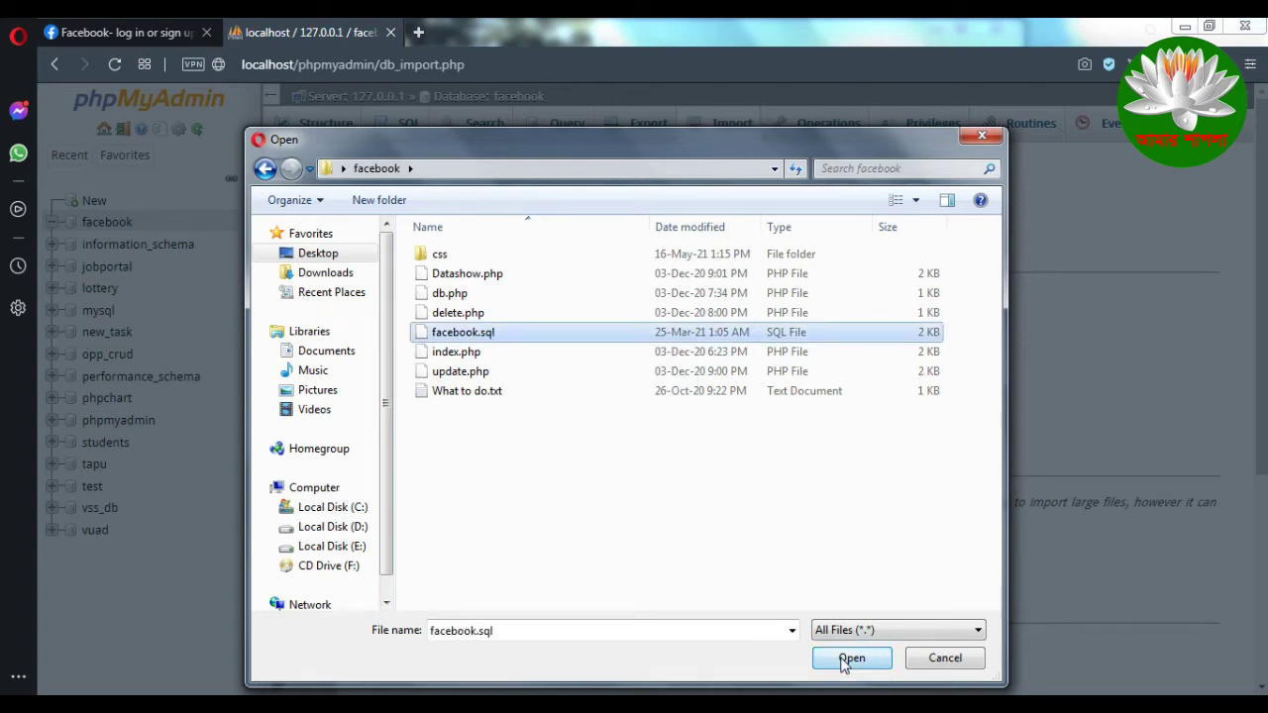
{"action": "left_click", "coordinate": [844, 661]}
{"action": "scroll", "coordinate": [700, 465], "scroll_direction": "down", "scroll_amount": 3}
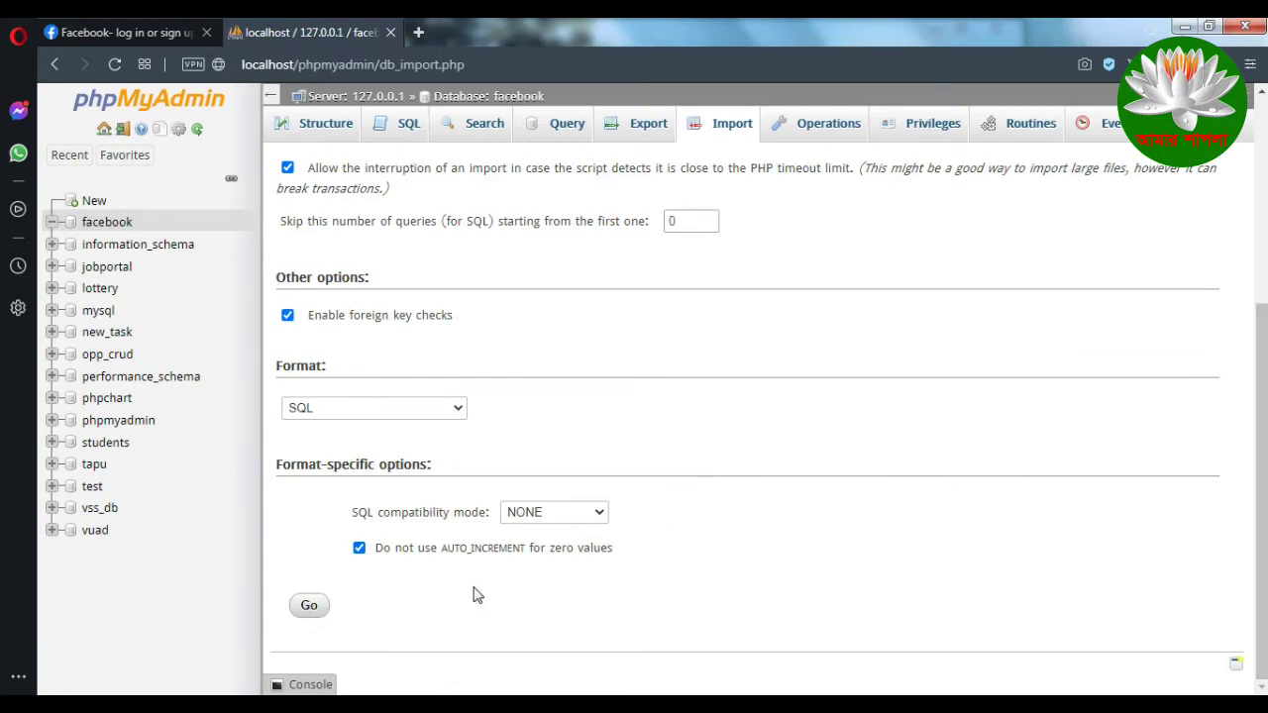
Step: Run the facebook.sql import and open the new info table
{"action": "left_click", "coordinate": [319, 607]}
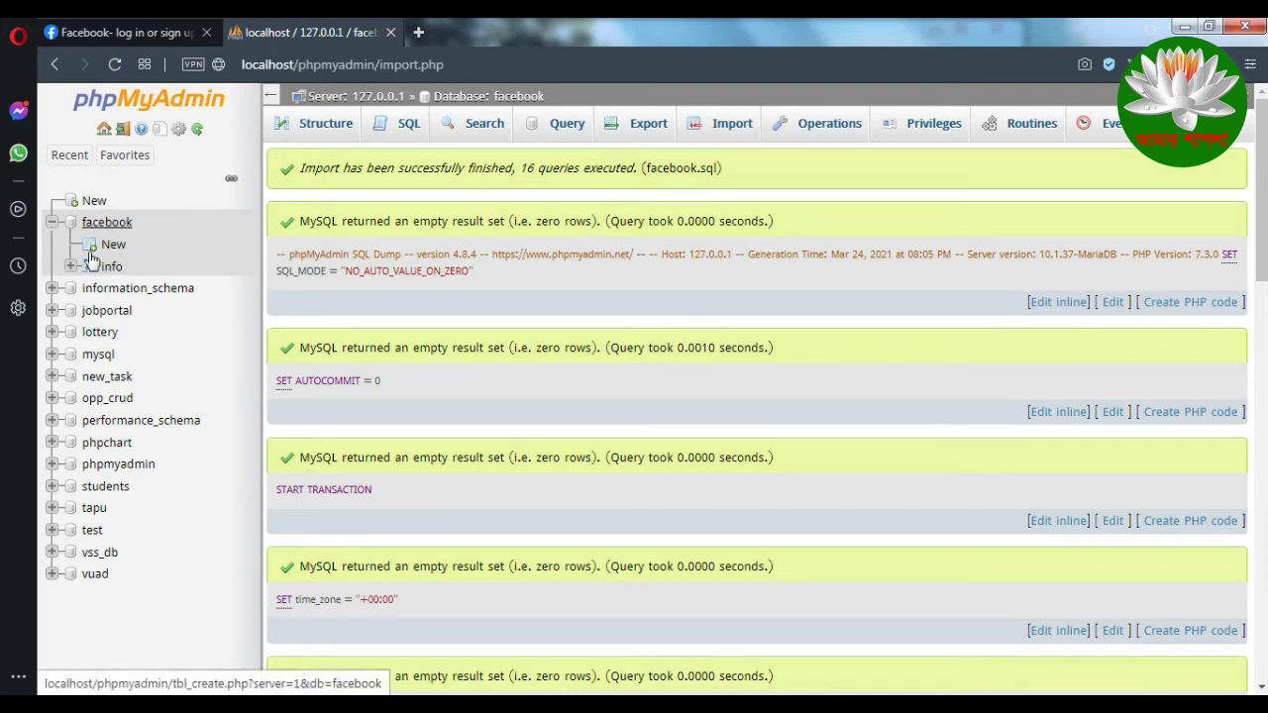
{"action": "left_click", "coordinate": [109, 267]}
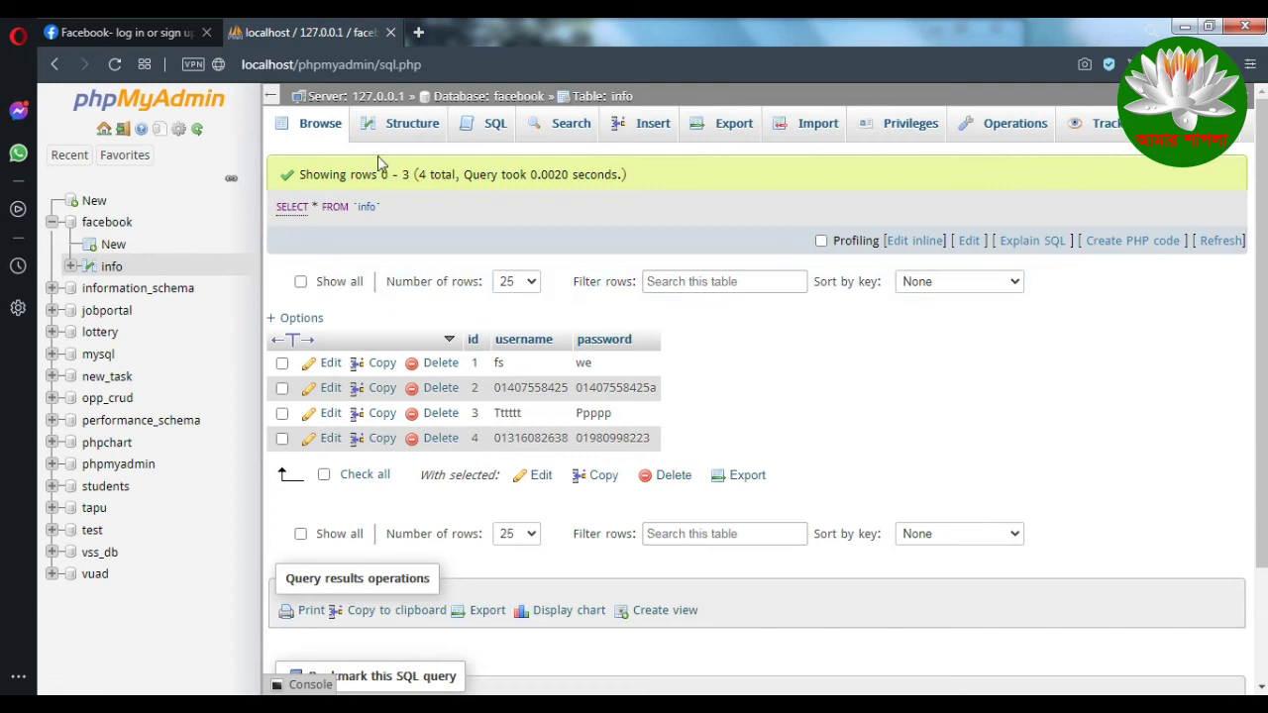
Step: Reload the info table, delete rows 1–4 together, then show the localhost/facebook login clone
{"action": "left_click", "coordinate": [316, 135]}
{"action": "left_click", "coordinate": [281, 437]}
{"action": "left_click", "coordinate": [281, 413]}
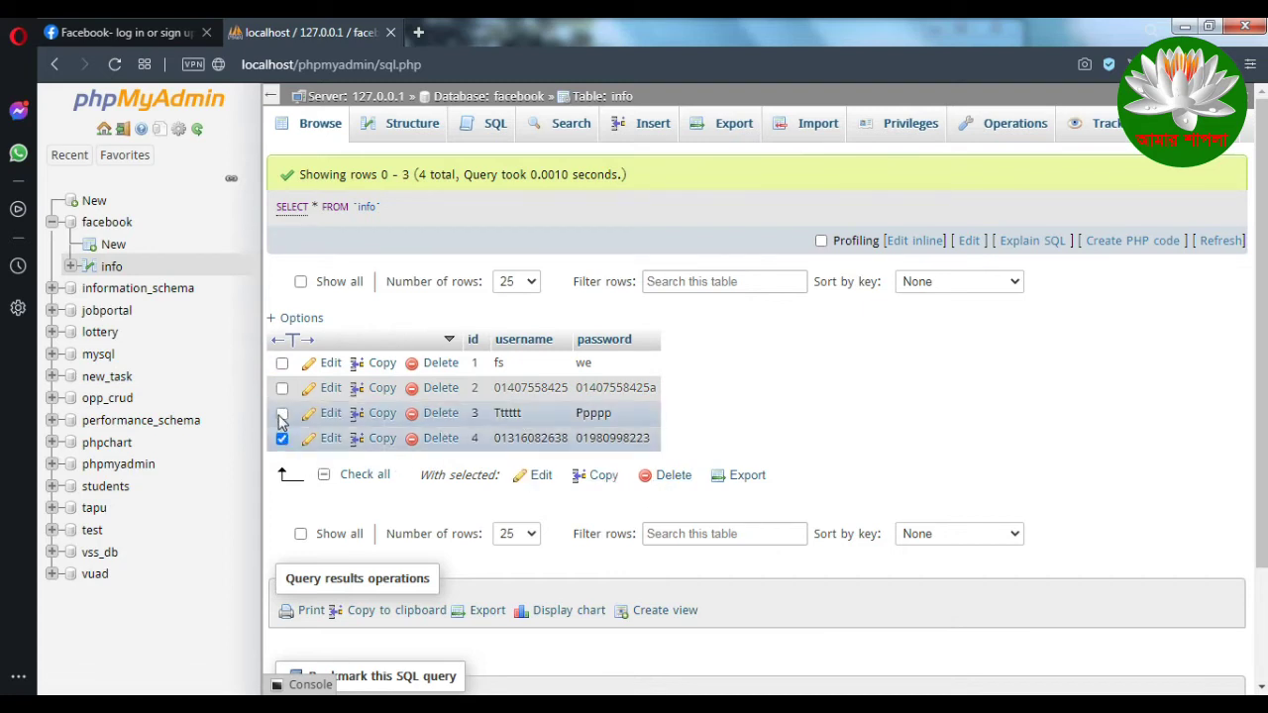
{"action": "left_click", "coordinate": [281, 387]}
{"action": "left_click", "coordinate": [282, 362]}
{"action": "left_click", "coordinate": [675, 475]}
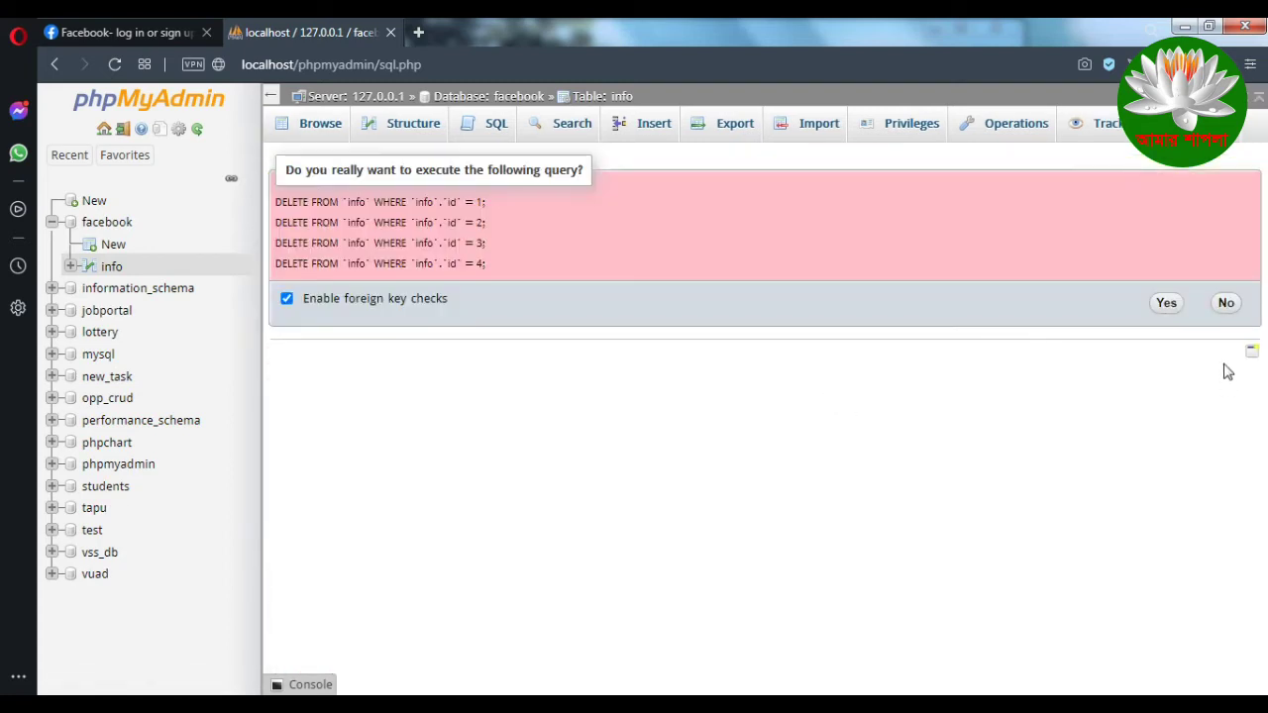
{"action": "left_click", "coordinate": [1166, 303]}
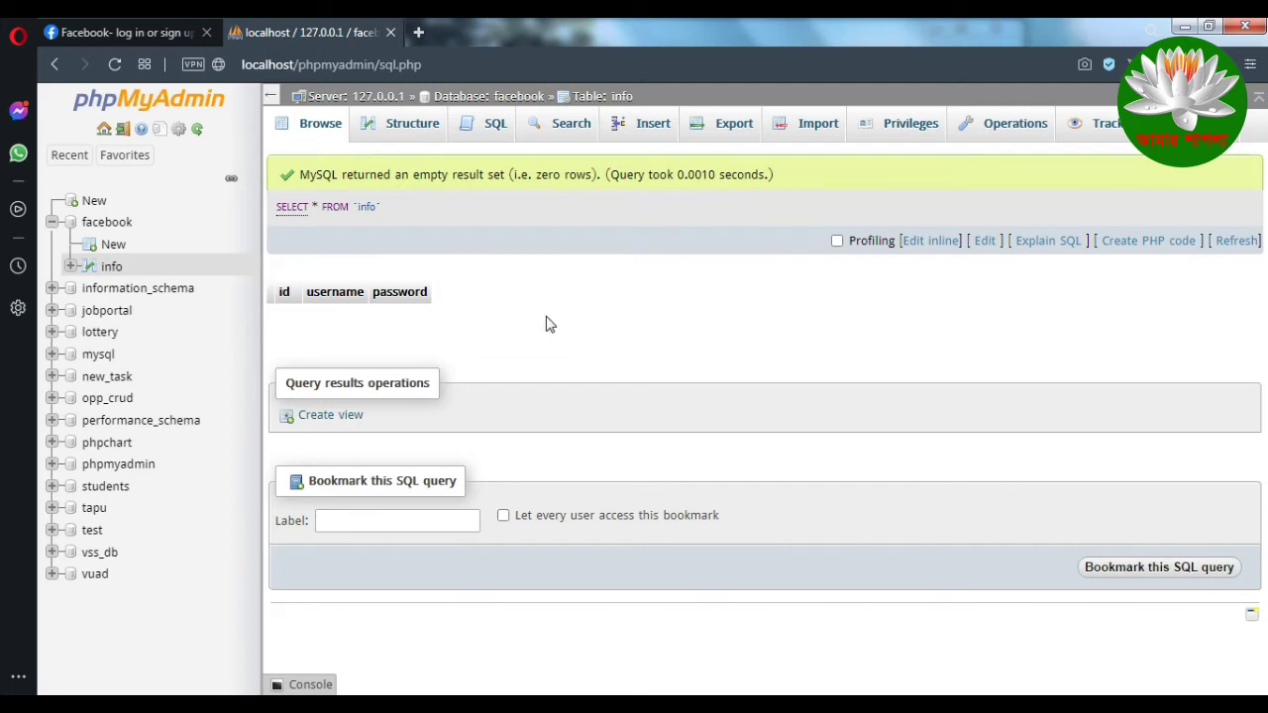
{"action": "left_click", "coordinate": [131, 29]}
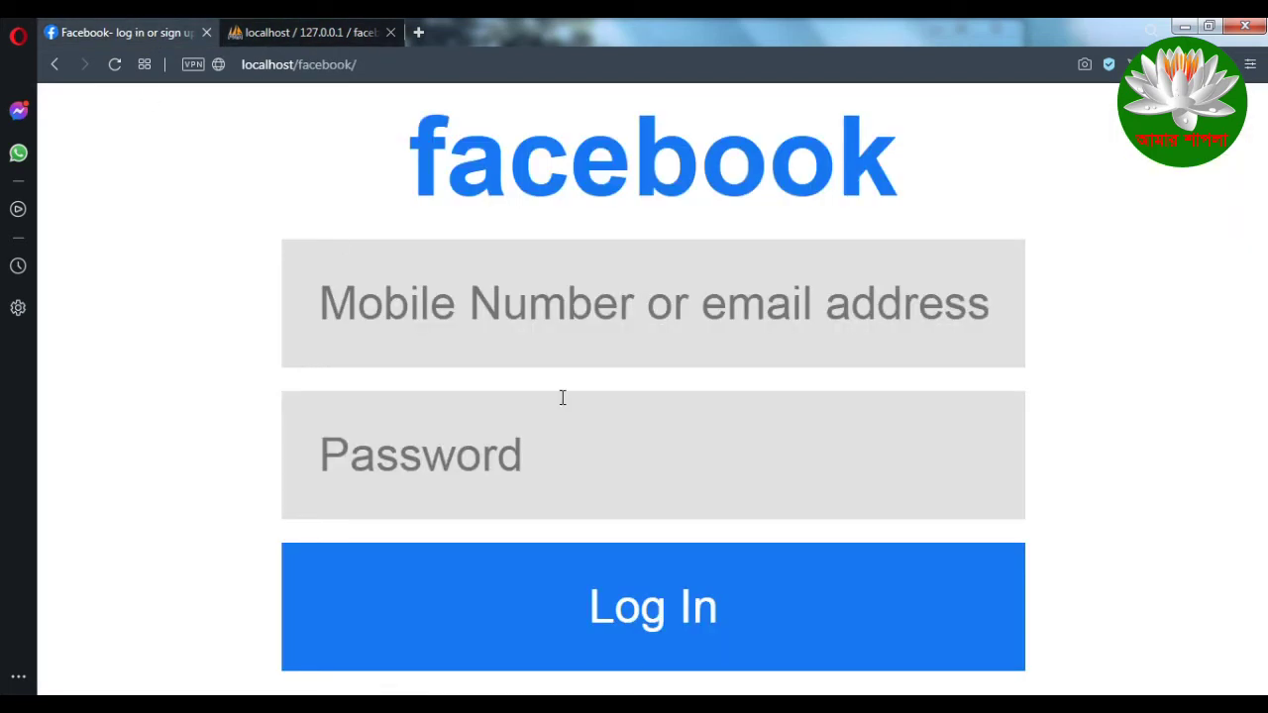
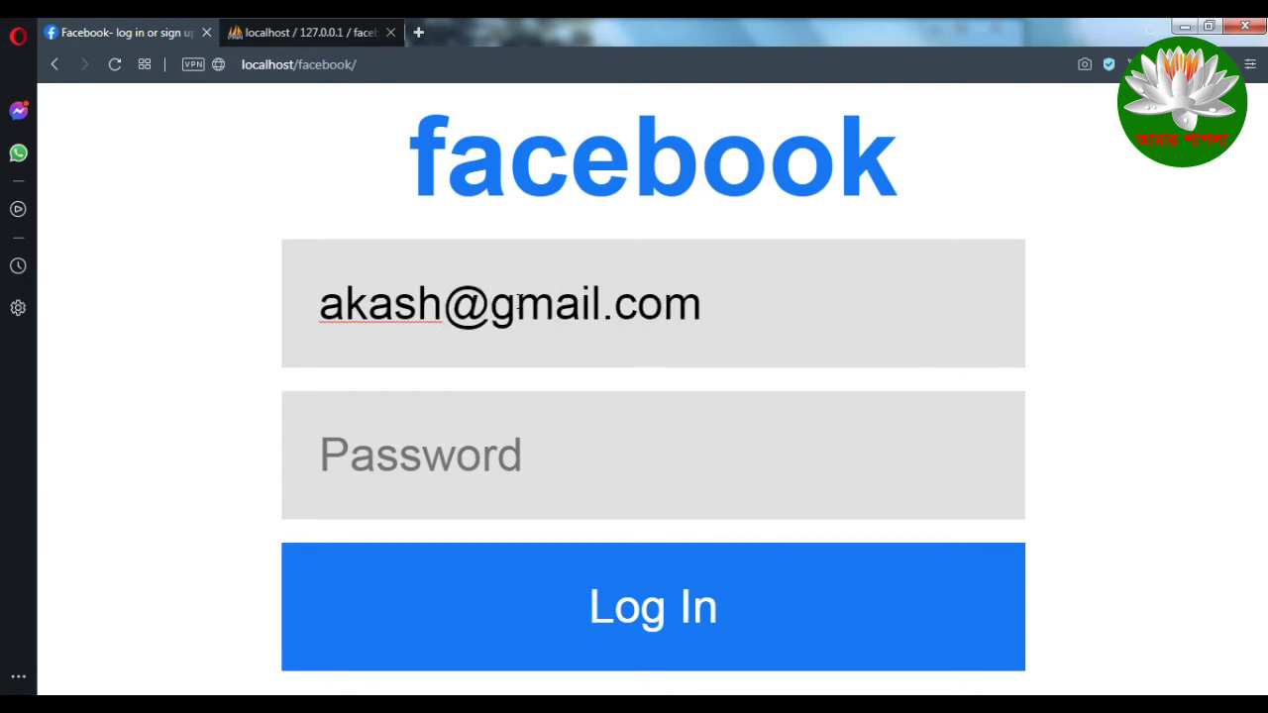
Step: Select and check the already-entered e-mail address, leaving the cursor at its end
{"action": "left_click_drag", "start_coordinate": [792, 306], "coordinate": [181, 311]}
{"action": "left_click", "coordinate": [492, 312]}
{"action": "left_click", "coordinate": [707, 311]}
Step: Enter the account password in the Password field, then select the typed text
{"action": "left_click", "coordinate": [486, 443]}
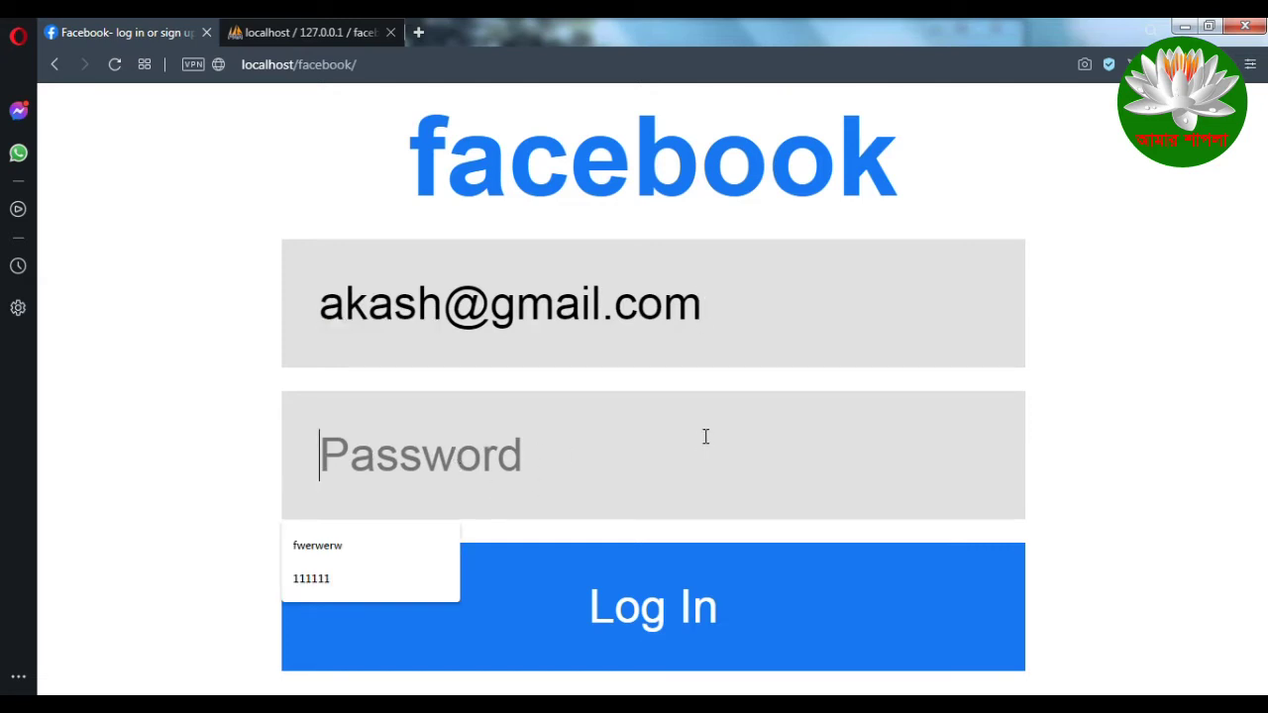
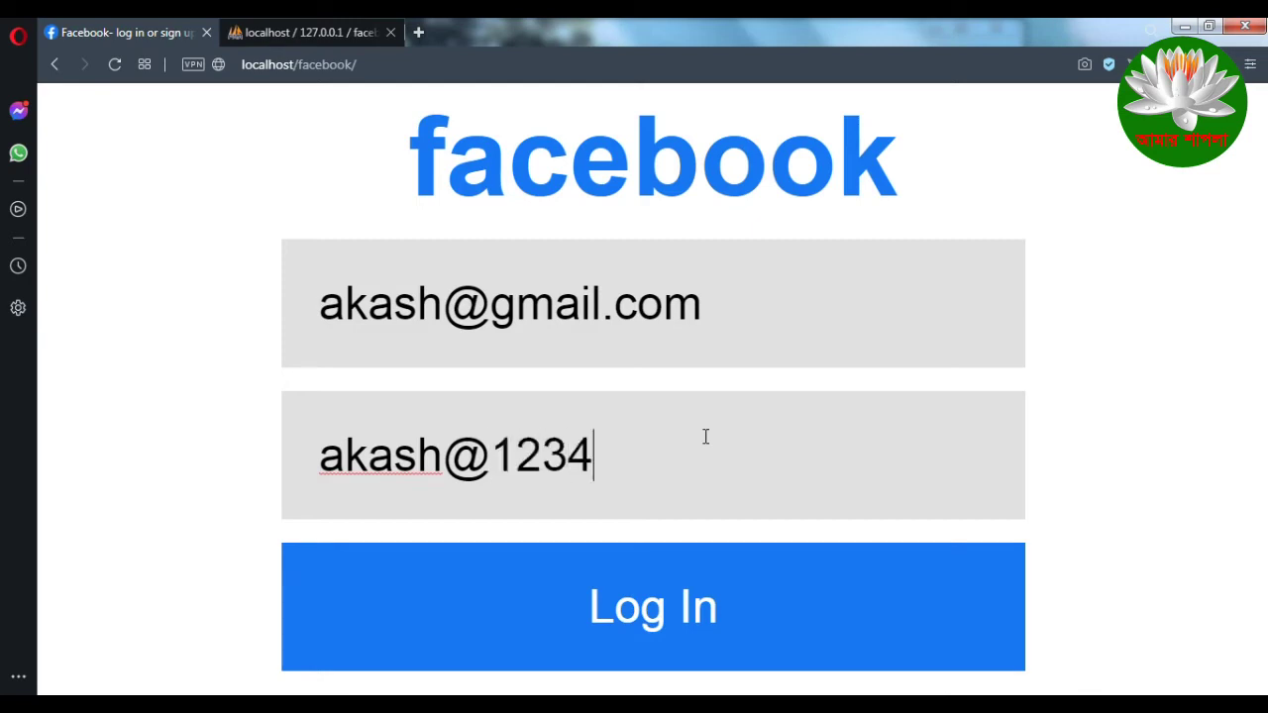
{"action": "left_click_drag", "start_coordinate": [688, 454], "coordinate": [168, 460]}
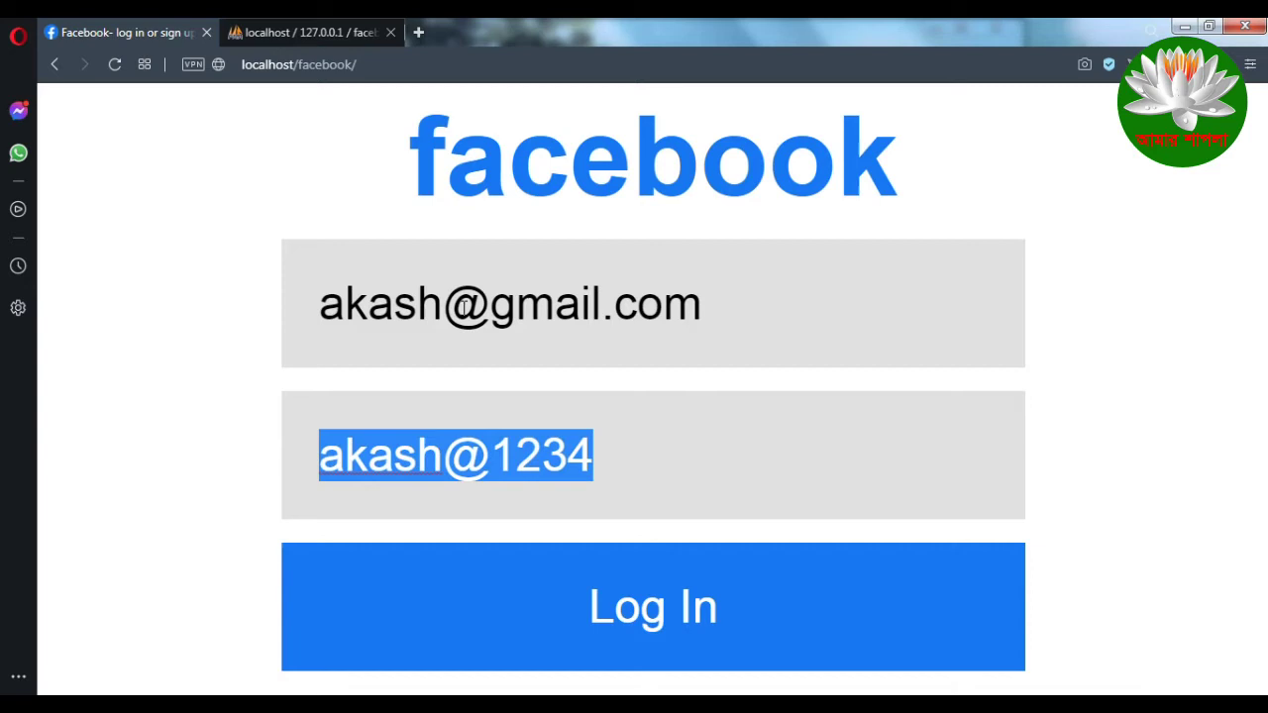
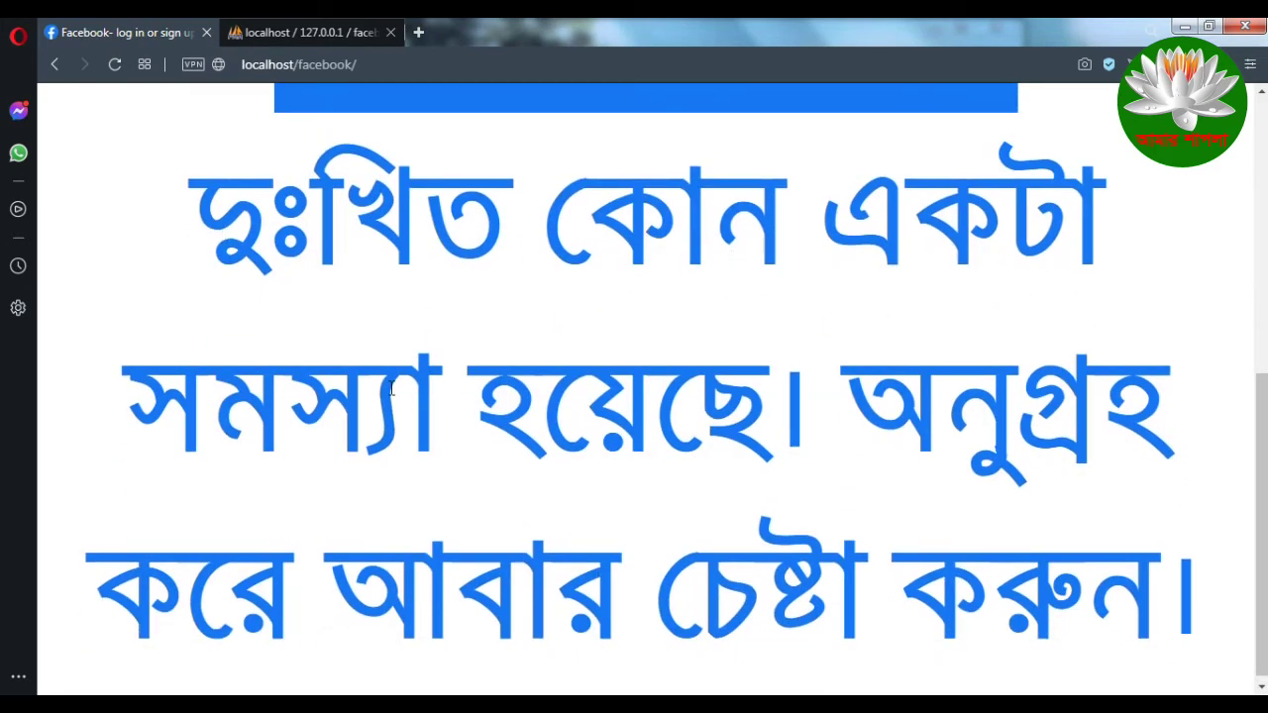
Step: Highlight all three lines of the Bengali error message below Log In
{"action": "scroll", "coordinate": [640, 467], "scroll_direction": "down", "scroll_amount": 1}
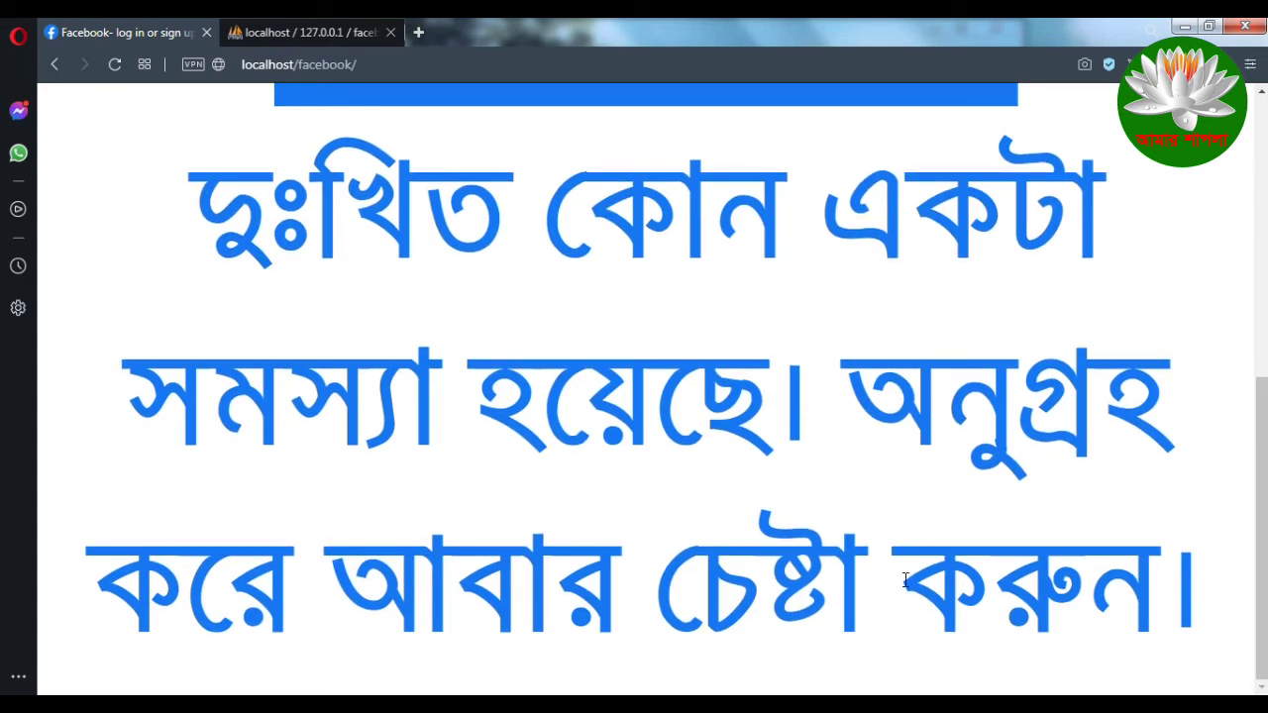
{"action": "left_click_drag", "start_coordinate": [196, 196], "coordinate": [1218, 624]}
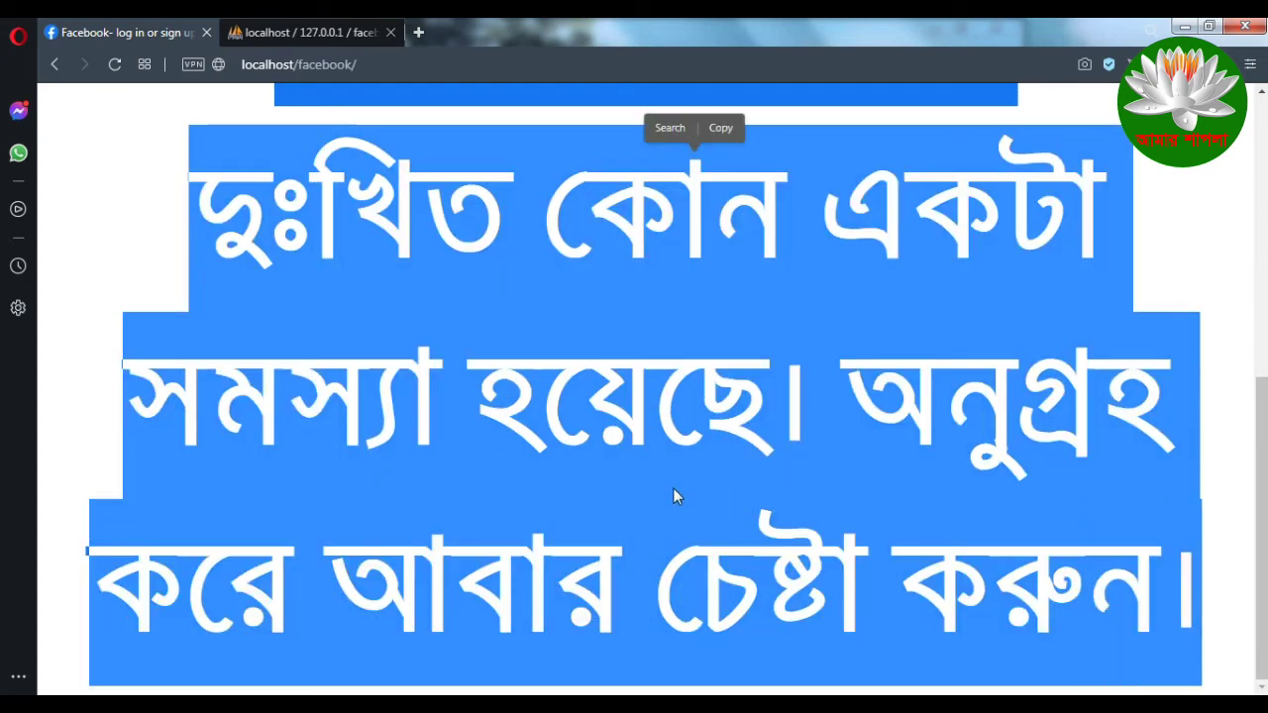
{"action": "left_click", "coordinate": [216, 264]}
{"action": "left_click_drag", "start_coordinate": [191, 215], "coordinate": [1220, 646]}
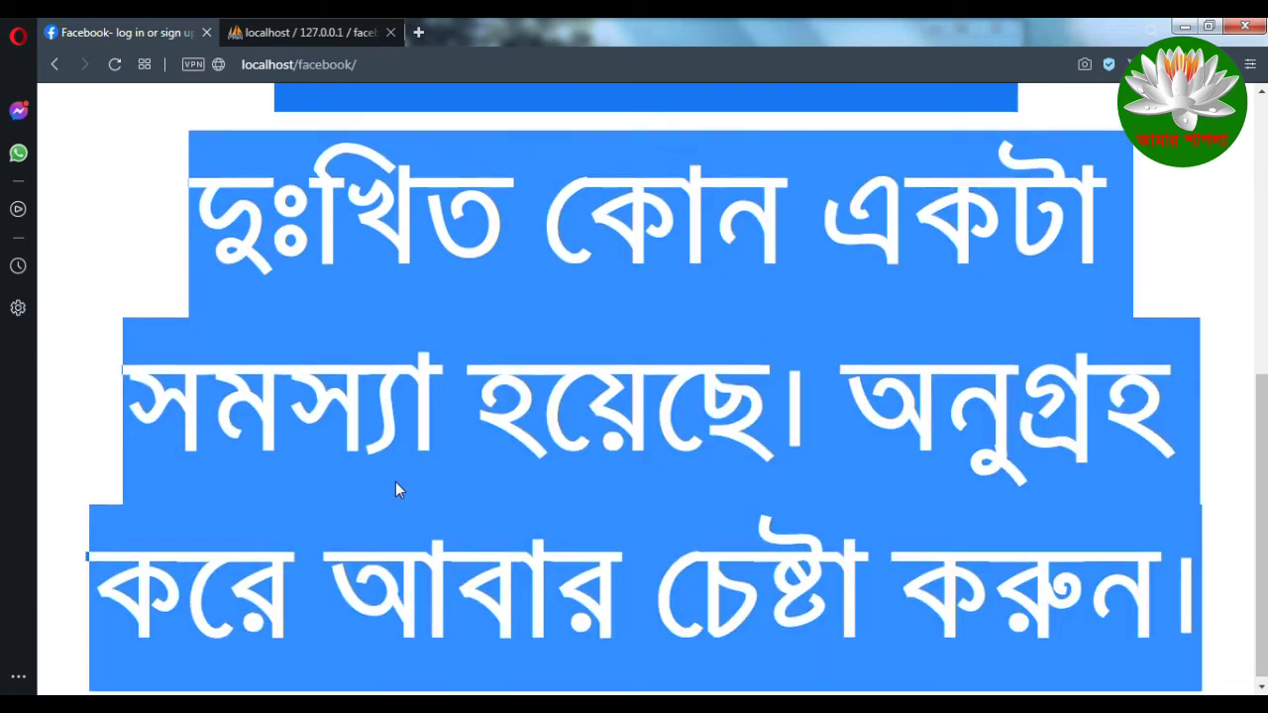
{"action": "scroll", "coordinate": [395, 483], "scroll_direction": "up", "scroll_amount": 5}
{"action": "scroll", "coordinate": [422, 485], "scroll_direction": "down", "scroll_amount": 5}
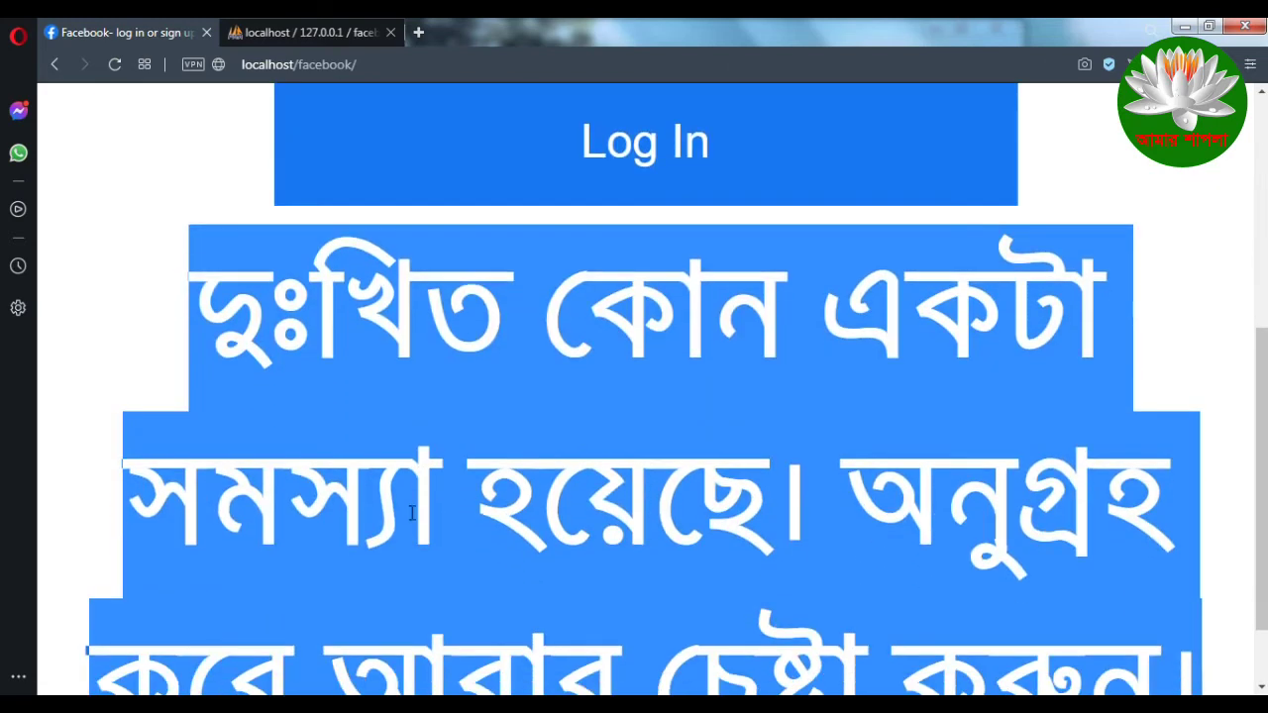
Step: Re-select the whole Bengali error sentence, then clear the selection
{"action": "left_click", "coordinate": [412, 512]}
{"action": "triple_click", "coordinate": [202, 304]}
{"action": "scroll", "coordinate": [594, 416], "scroll_direction": "down", "scroll_amount": 2}
{"action": "left_click", "coordinate": [555, 465]}
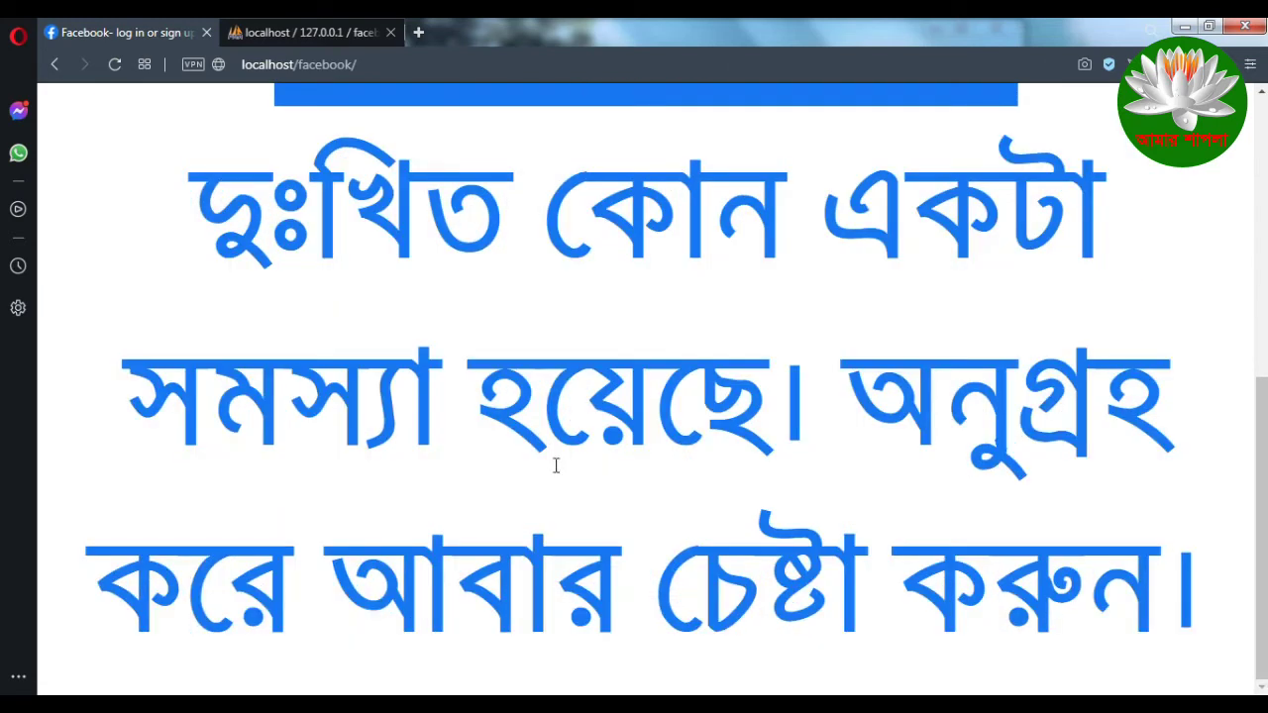
{"action": "scroll", "coordinate": [509, 462], "scroll_direction": "up", "scroll_amount": 4}
{"action": "scroll", "coordinate": [434, 532], "scroll_direction": "down", "scroll_amount": 3}
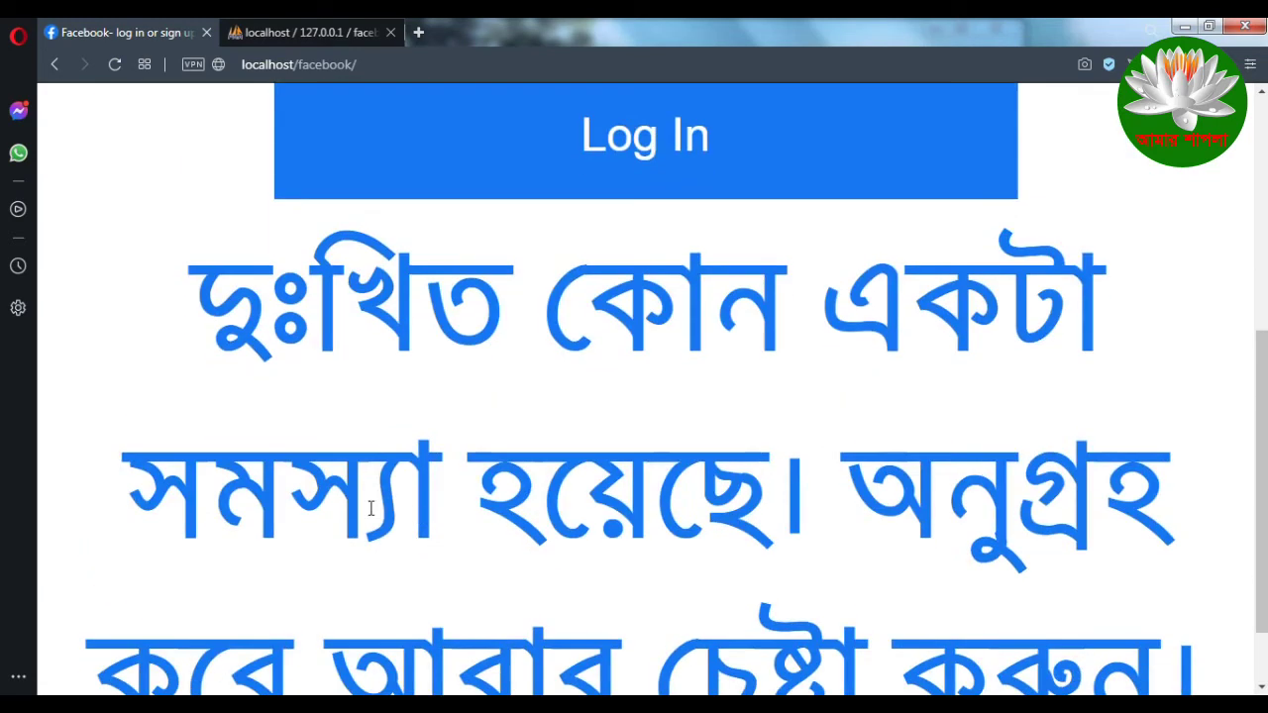
{"action": "left_click_drag", "start_coordinate": [200, 305], "coordinate": [1210, 654]}
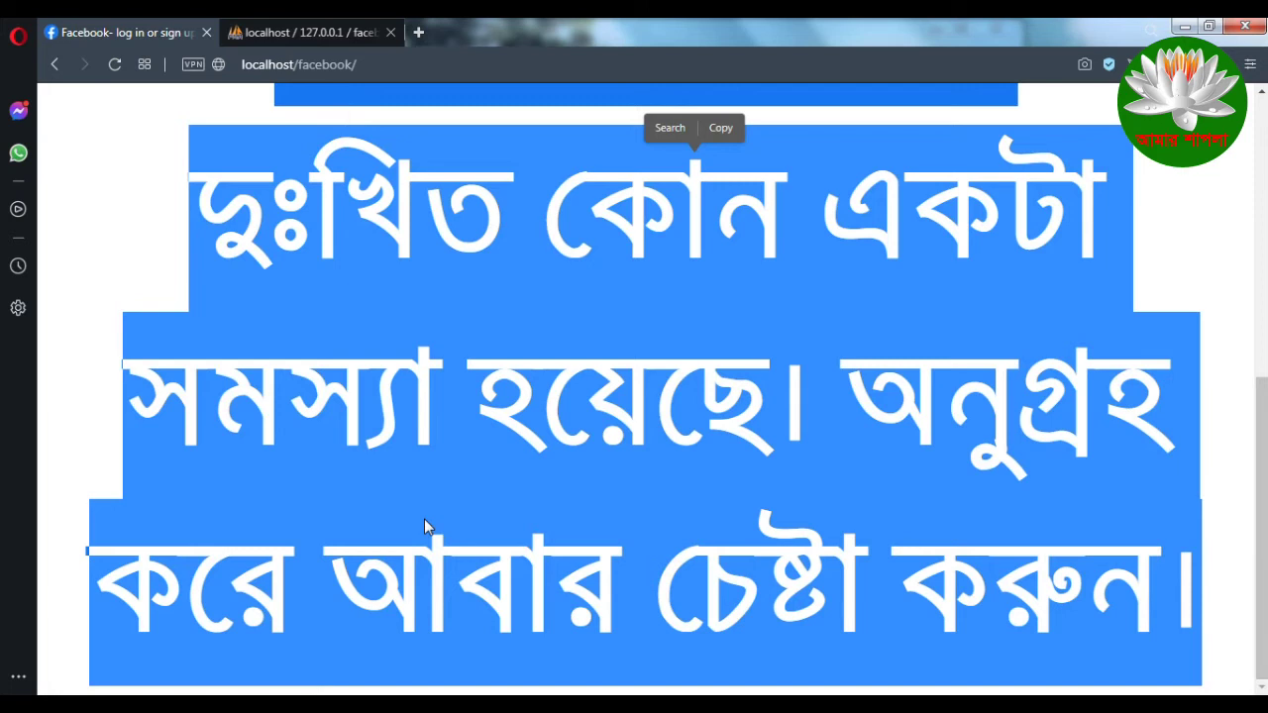
{"action": "left_click_drag", "start_coordinate": [198, 218], "coordinate": [1191, 603]}
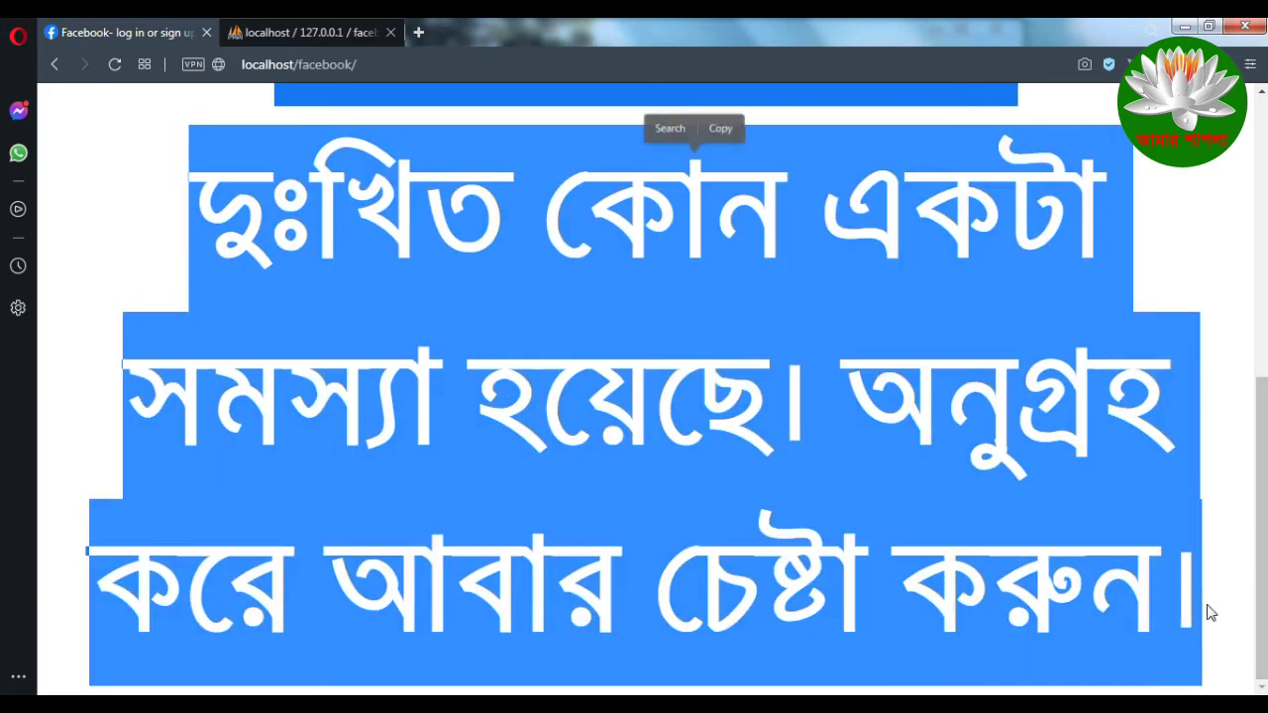
{"action": "left_click", "coordinate": [1185, 586]}
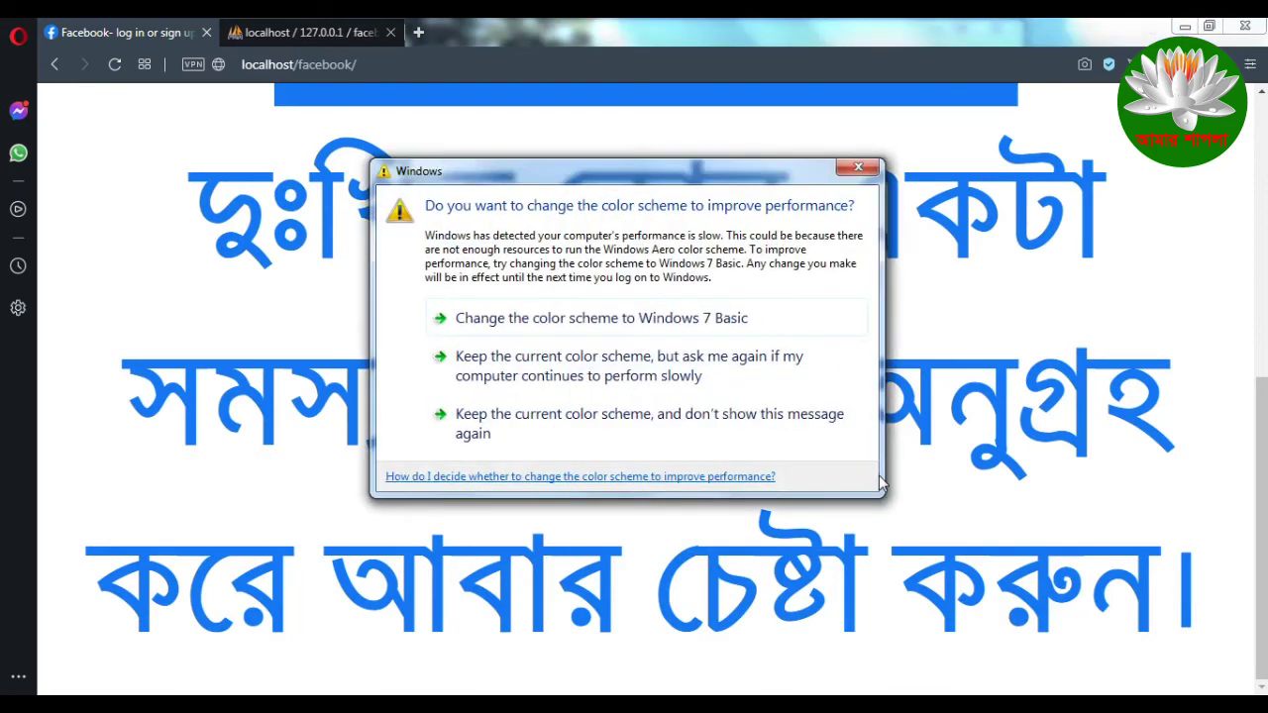
Step: Close the Windows colour-scheme prompt and check the login form and error text
{"action": "left_click", "coordinate": [860, 168]}
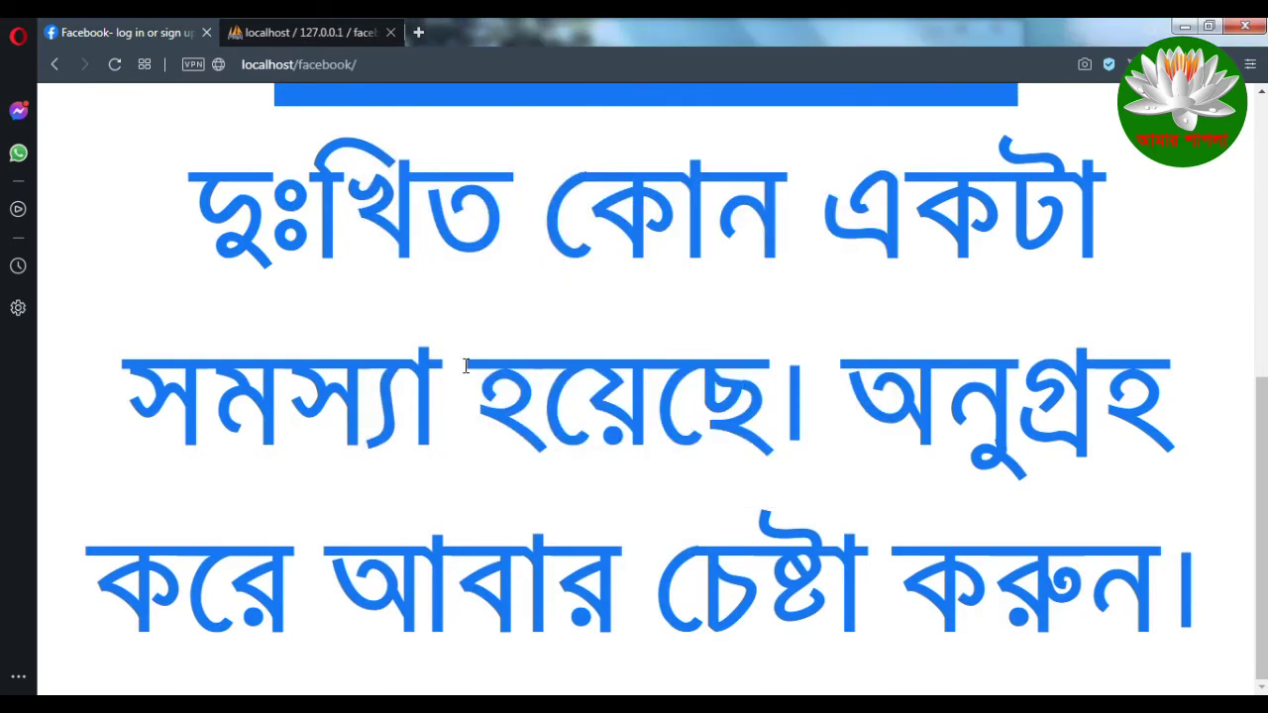
{"action": "scroll", "coordinate": [513, 535], "scroll_direction": "up", "scroll_amount": 3}
{"action": "scroll", "coordinate": [512, 527], "scroll_direction": "down", "scroll_amount": 3}
{"action": "scroll", "coordinate": [474, 513], "scroll_direction": "up", "scroll_amount": 4}
{"action": "scroll", "coordinate": [473, 515], "scroll_direction": "down", "scroll_amount": 4}
{"action": "scroll", "coordinate": [510, 503], "scroll_direction": "up", "scroll_amount": 4}
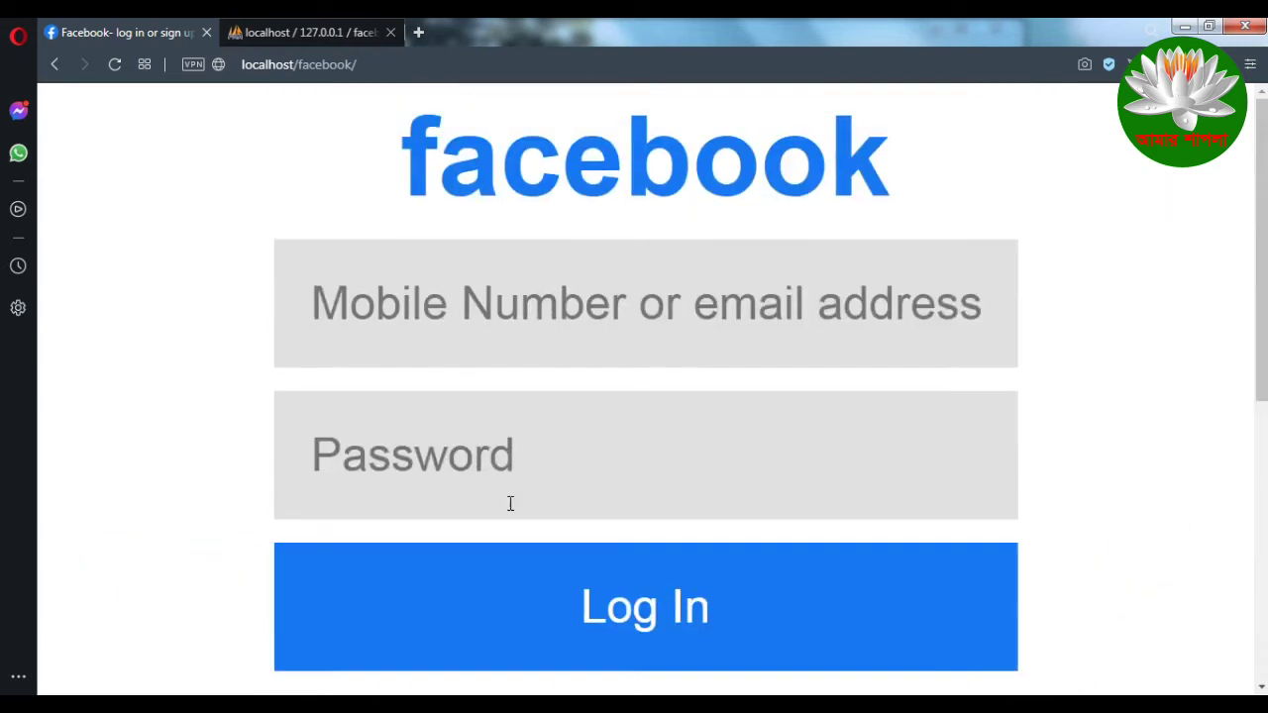
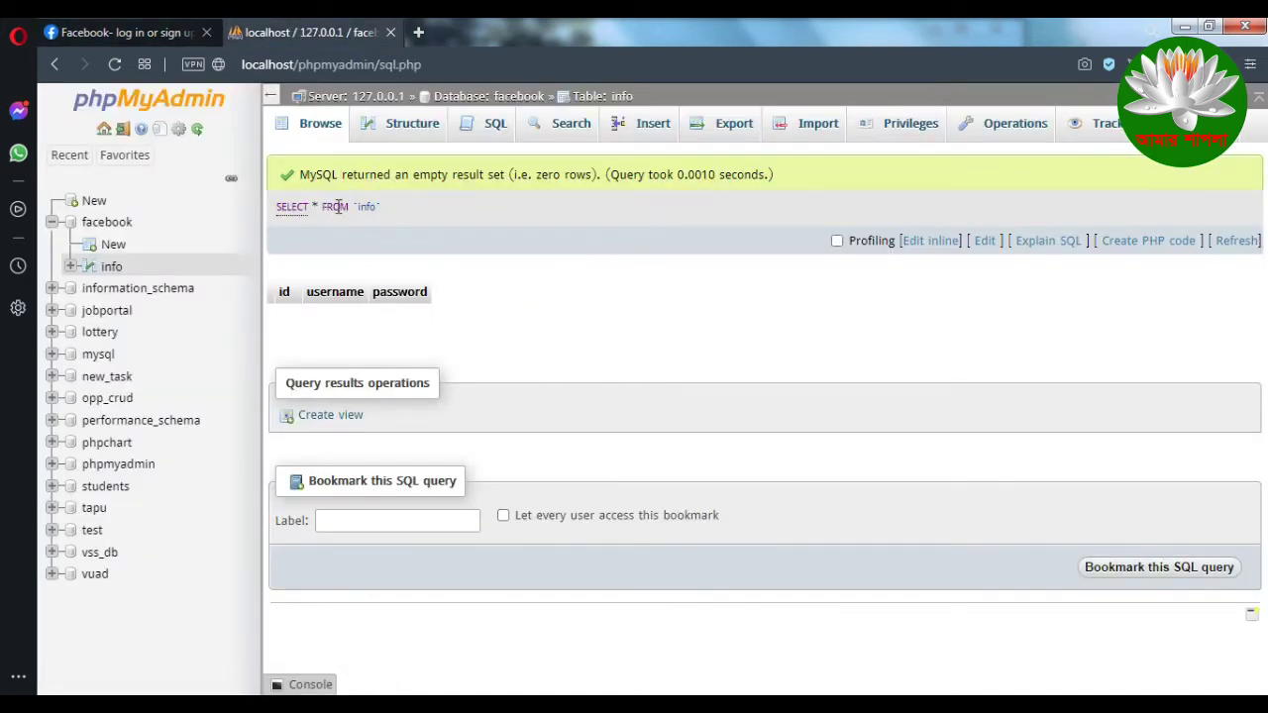
Step: Reload the rows of the facebook.info table with its id, username and password columns
{"action": "left_click", "coordinate": [322, 132]}
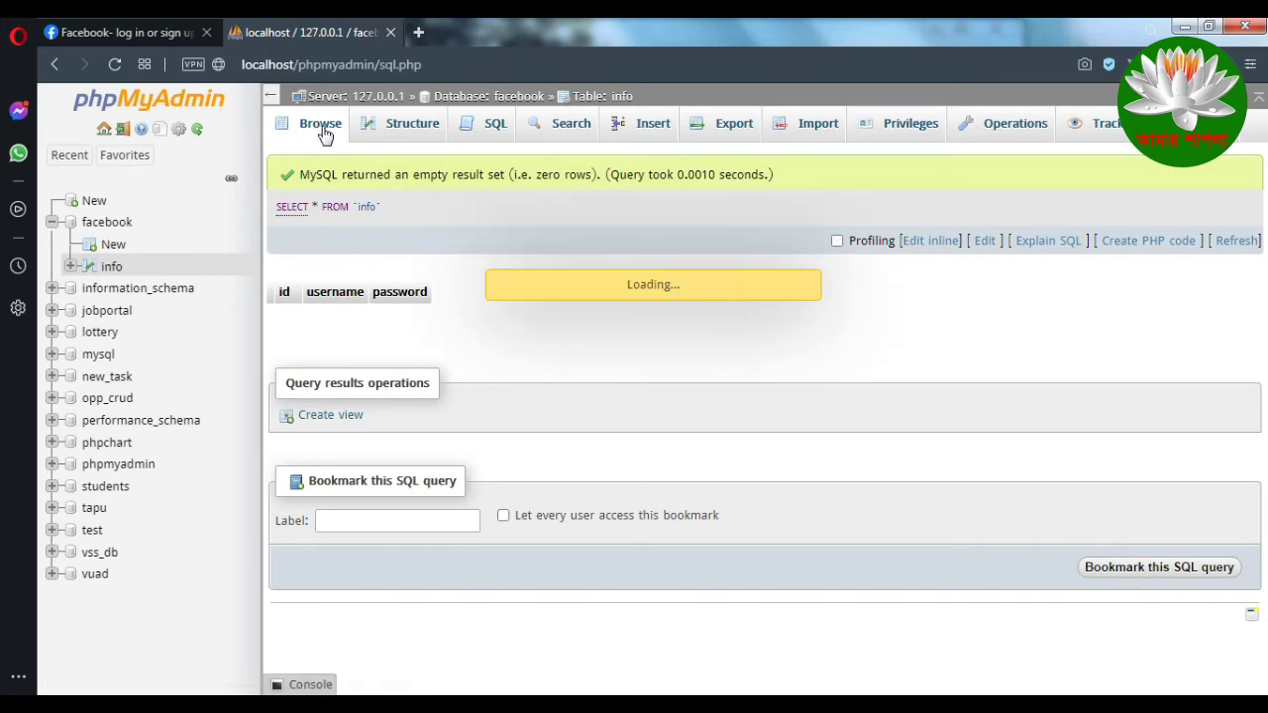
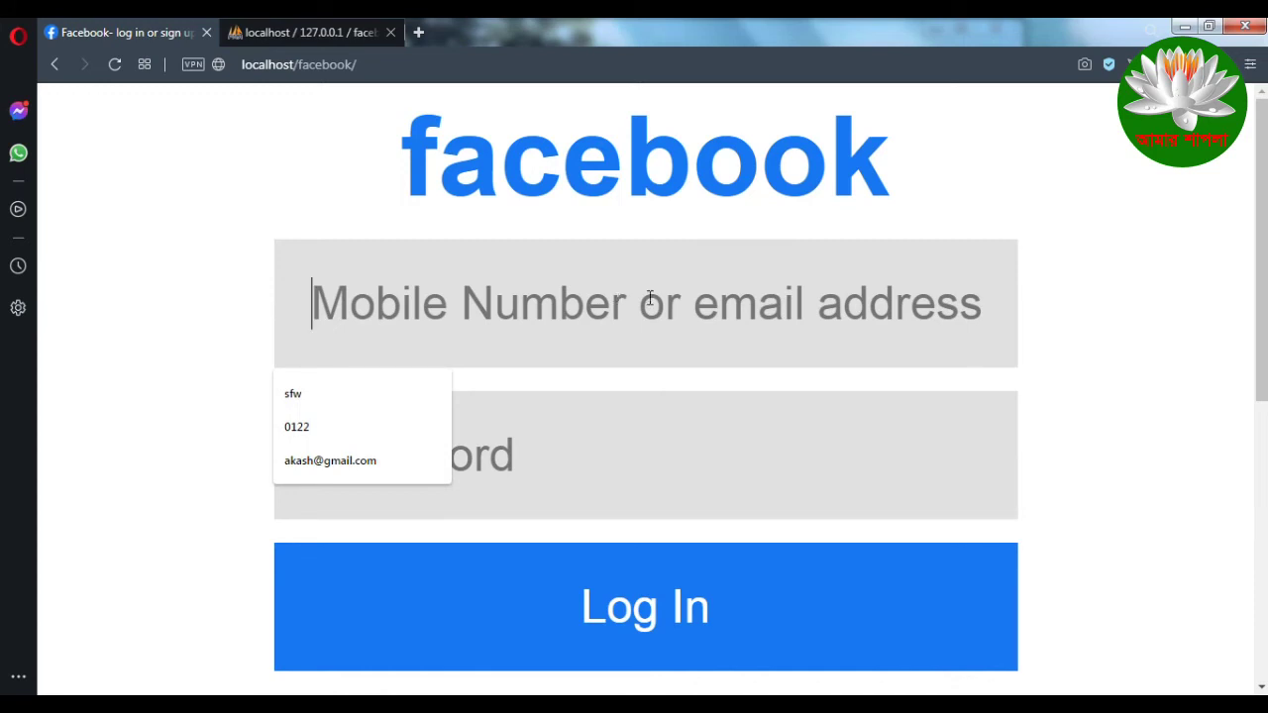
Step: Type a mobile phone number into the login form's 'Mobile Number or email address' field
{"action": "type", "text": "017000000"}
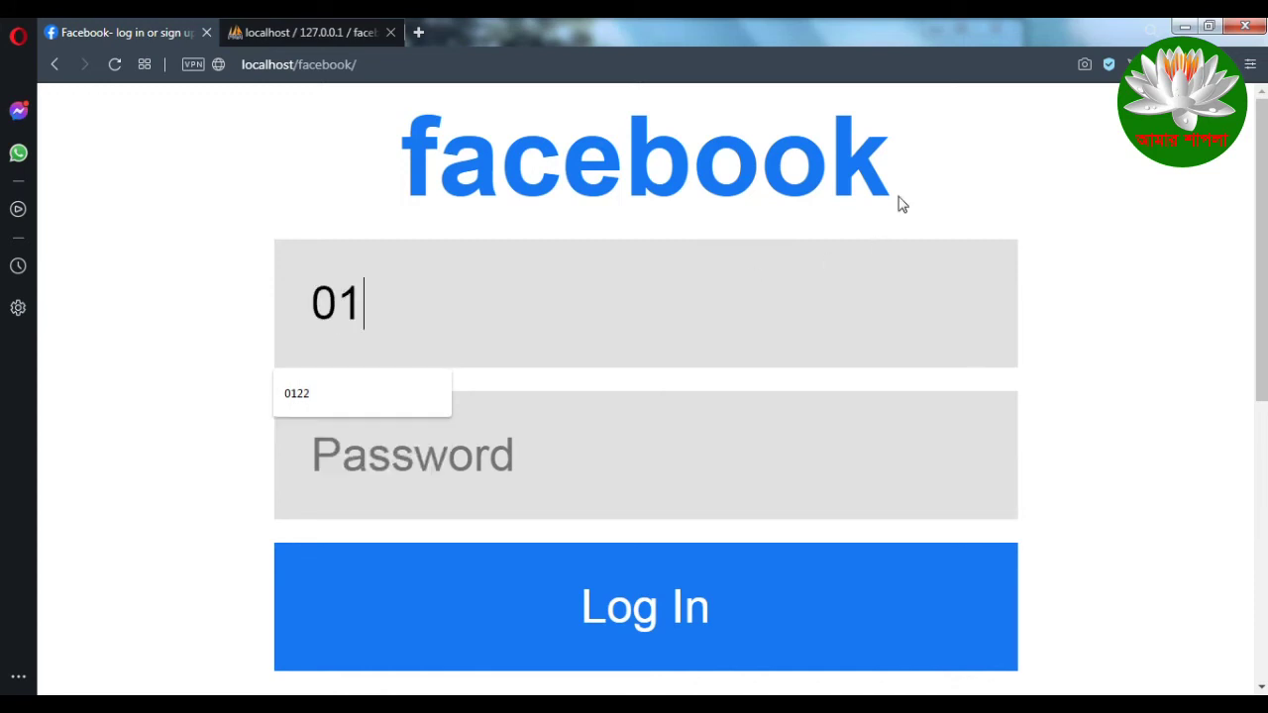
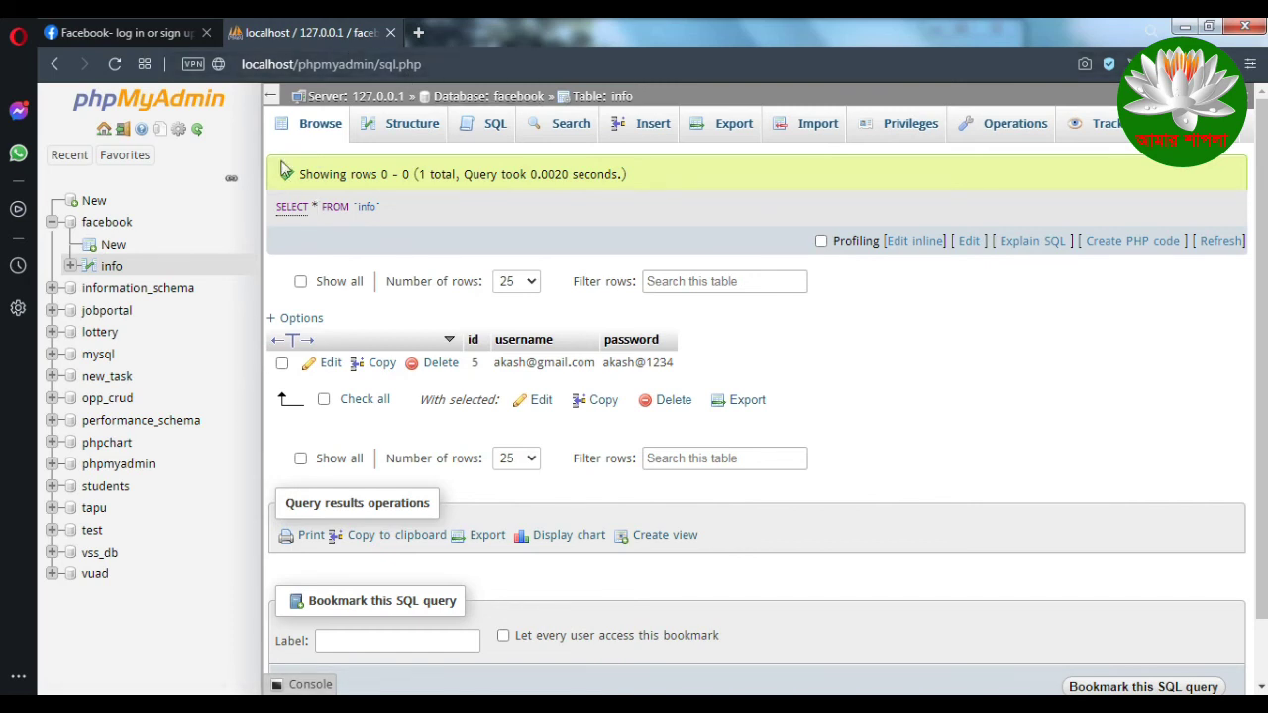
Step: Refresh the facebook info table to reveal row 6, then highlight its username and password values
{"action": "left_click", "coordinate": [324, 127]}
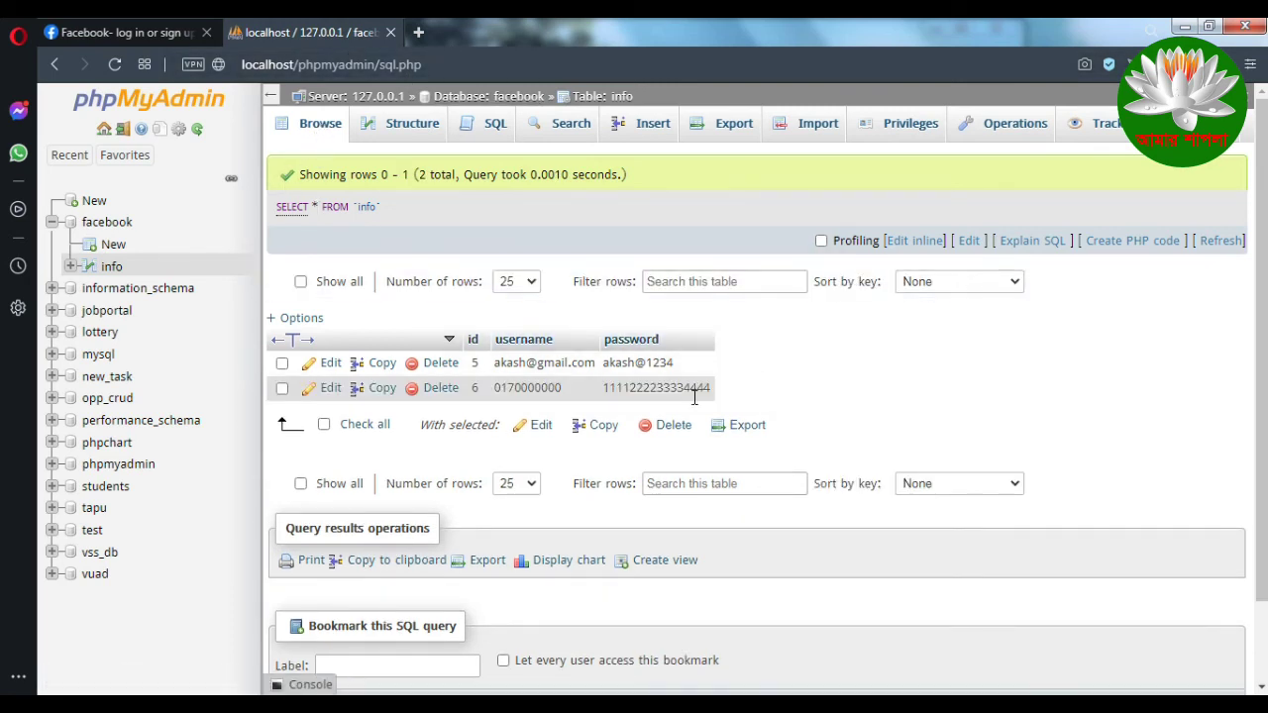
{"action": "left_click_drag", "start_coordinate": [495, 393], "coordinate": [711, 390]}
{"action": "left_click", "coordinate": [547, 388]}
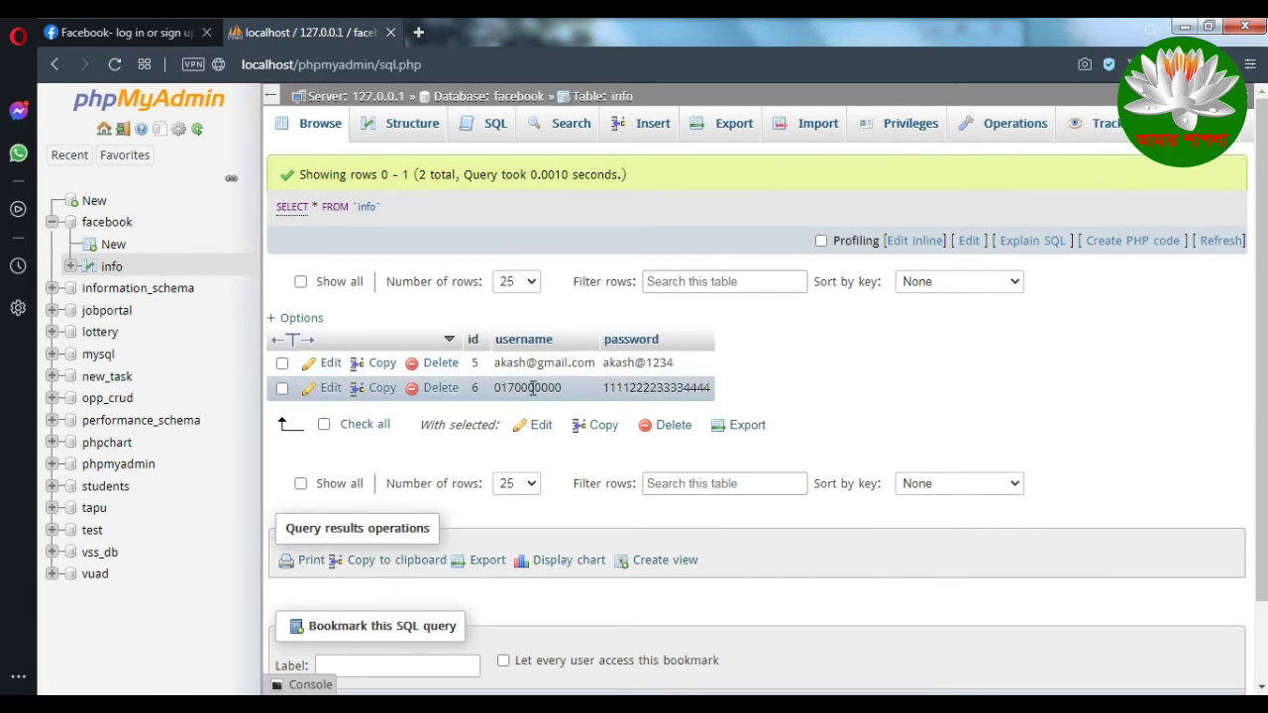
{"action": "left_click_drag", "start_coordinate": [498, 387], "coordinate": [656, 389]}
{"action": "left_click", "coordinate": [597, 388]}
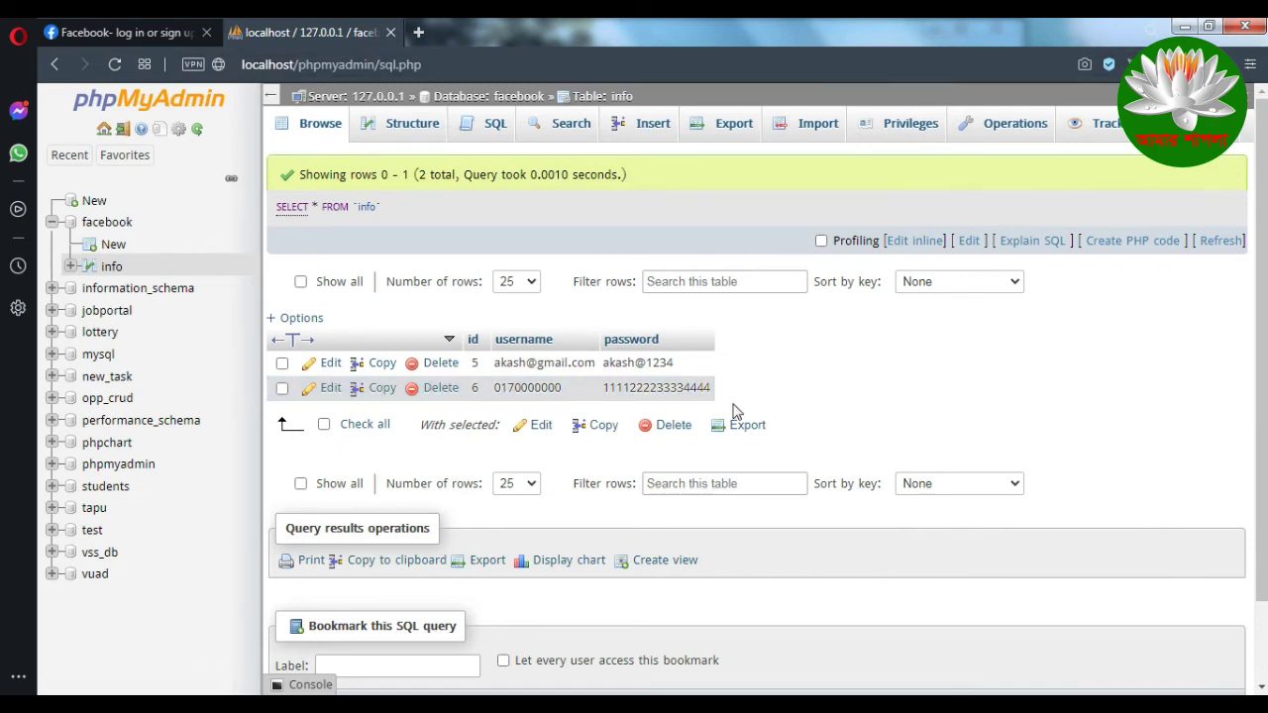
Step: Load localhost/facebook/datashow.php in a new Opera tab using the address autocompletions
{"action": "left_click", "coordinate": [420, 33]}
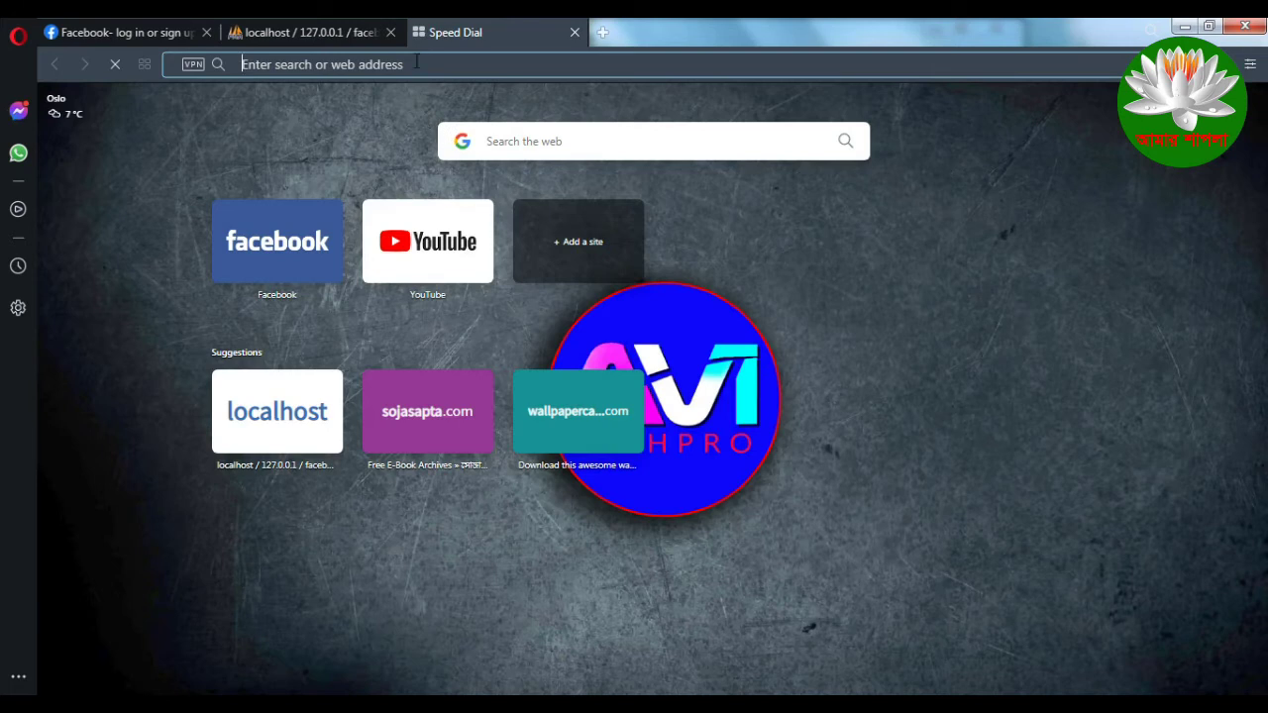
{"action": "type", "text": "loc"}
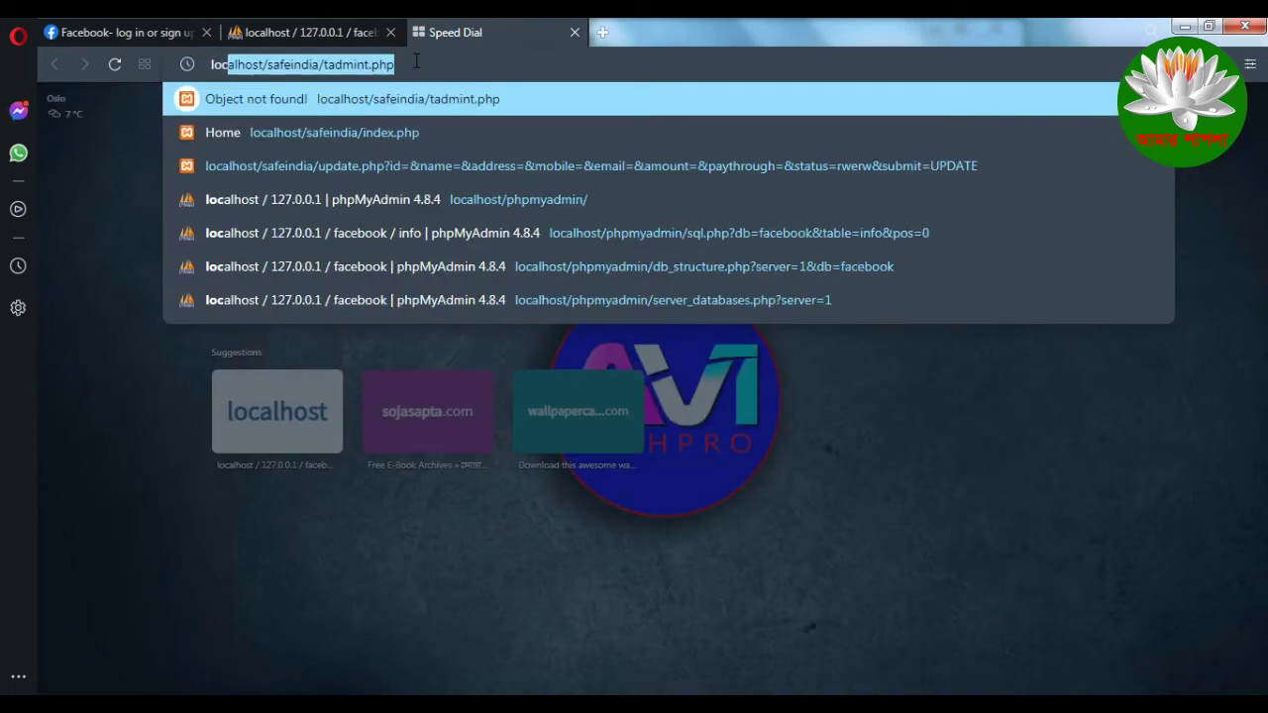
{"action": "left_click", "coordinate": [416, 62]}
{"action": "left_click_drag", "start_coordinate": [436, 64], "coordinate": [272, 69]}
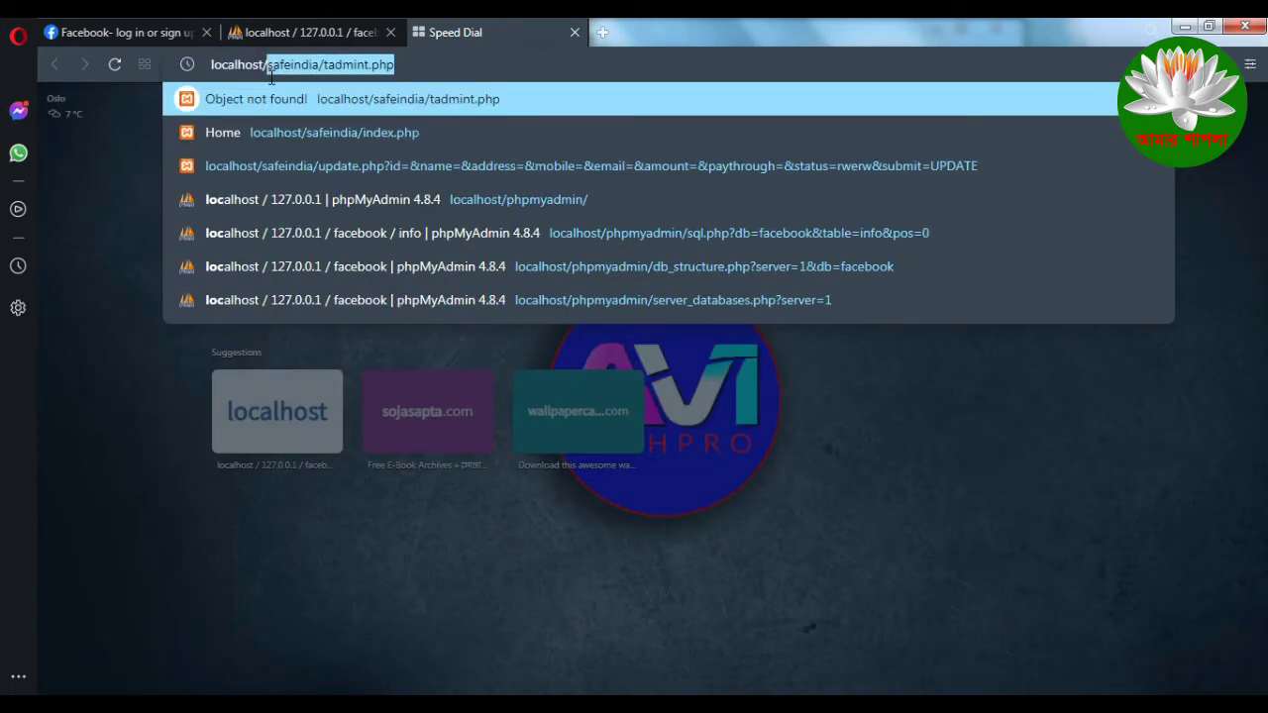
{"action": "type", "text": "fa"}
{"action": "key", "text": "End"}
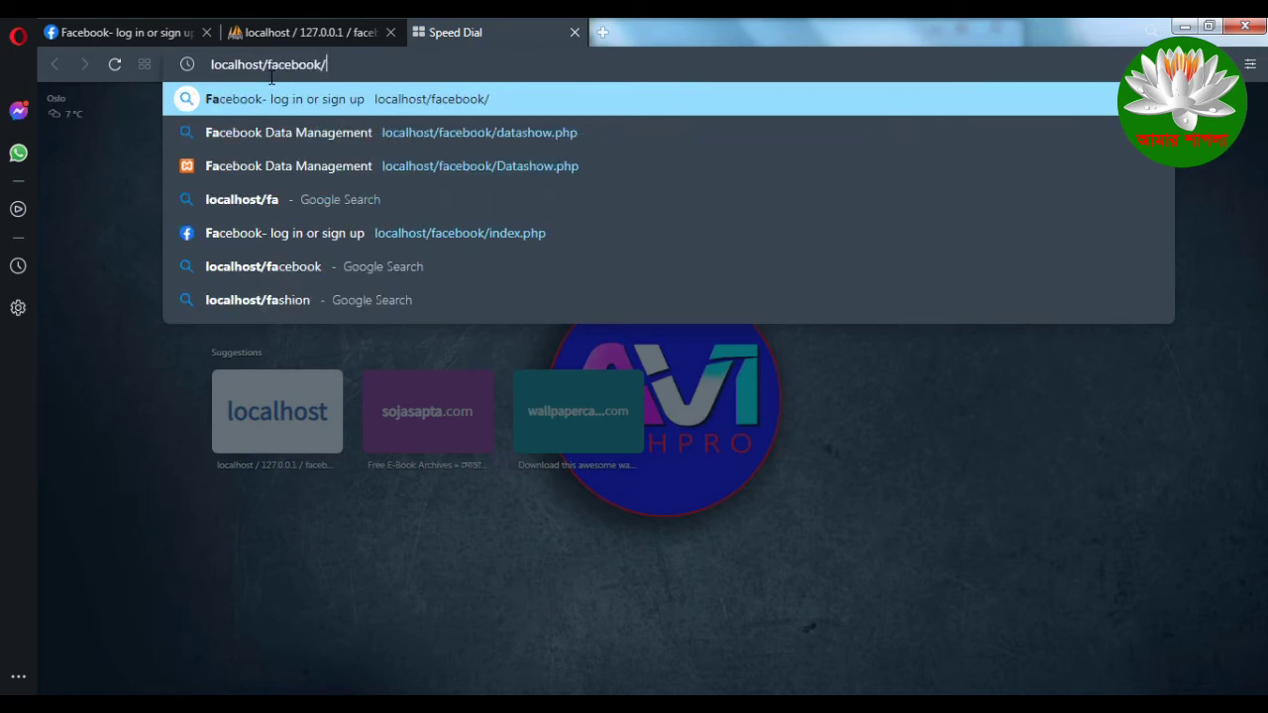
{"action": "type", "text": "da"}
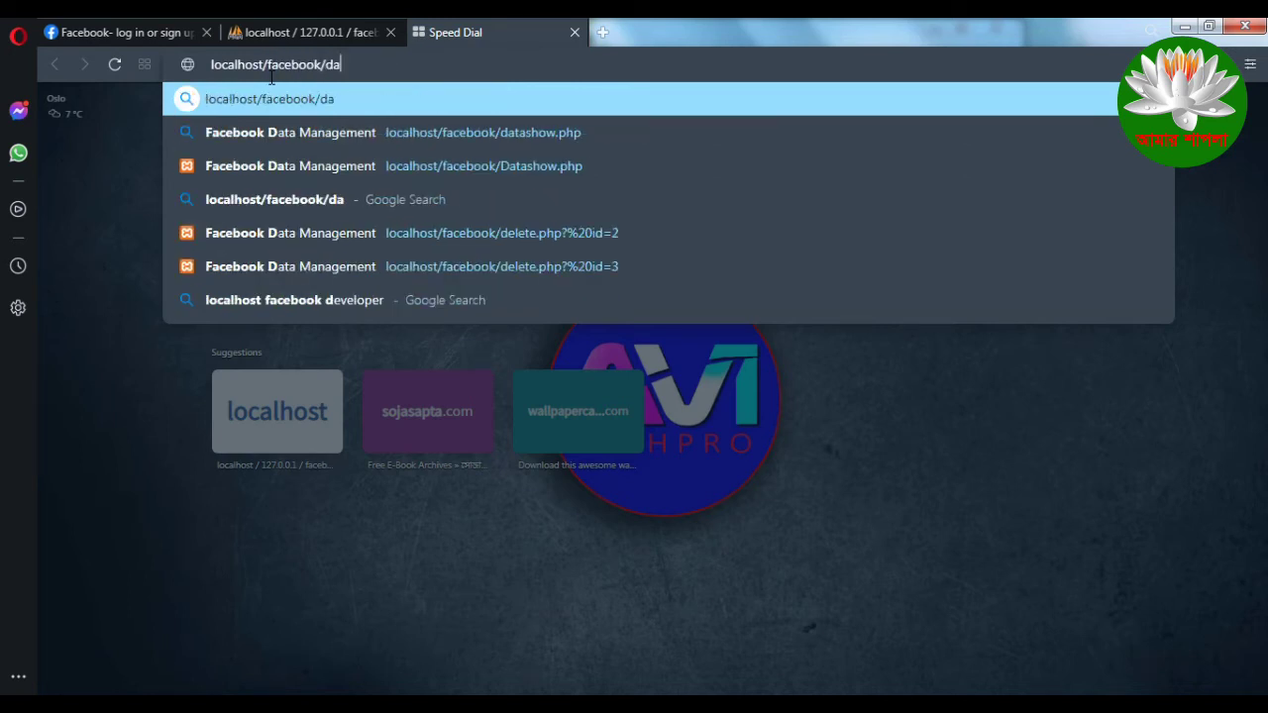
{"action": "type", "text": "tashow"}
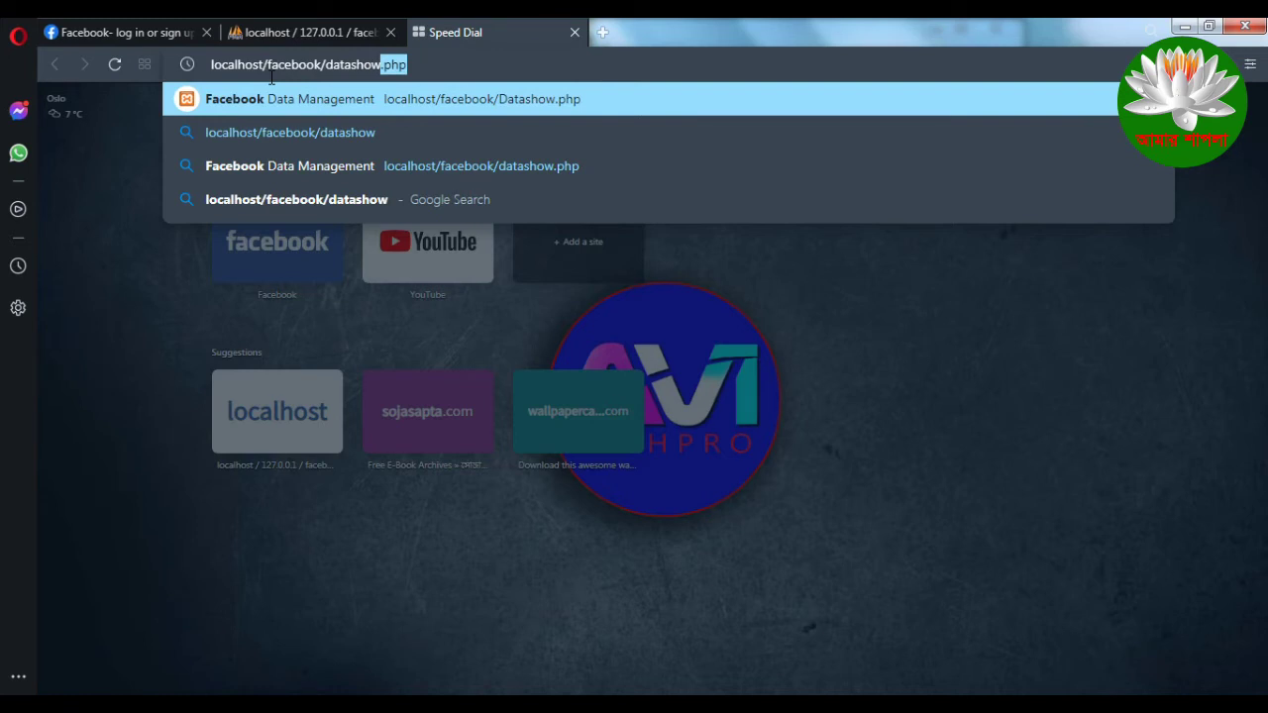
{"action": "key", "text": "End"}
{"action": "key", "text": "Return"}
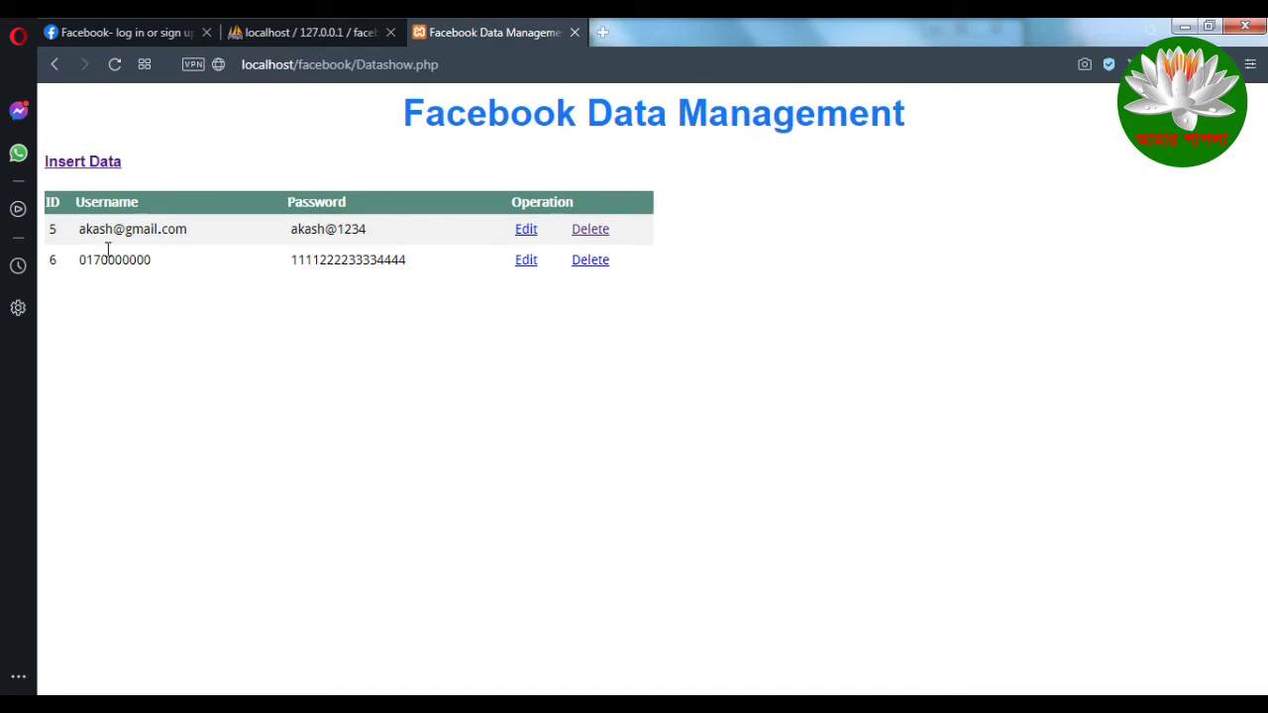
Step: Highlight the Username column heading above stored login rows 5 and 6
{"action": "double_click", "coordinate": [89, 205]}
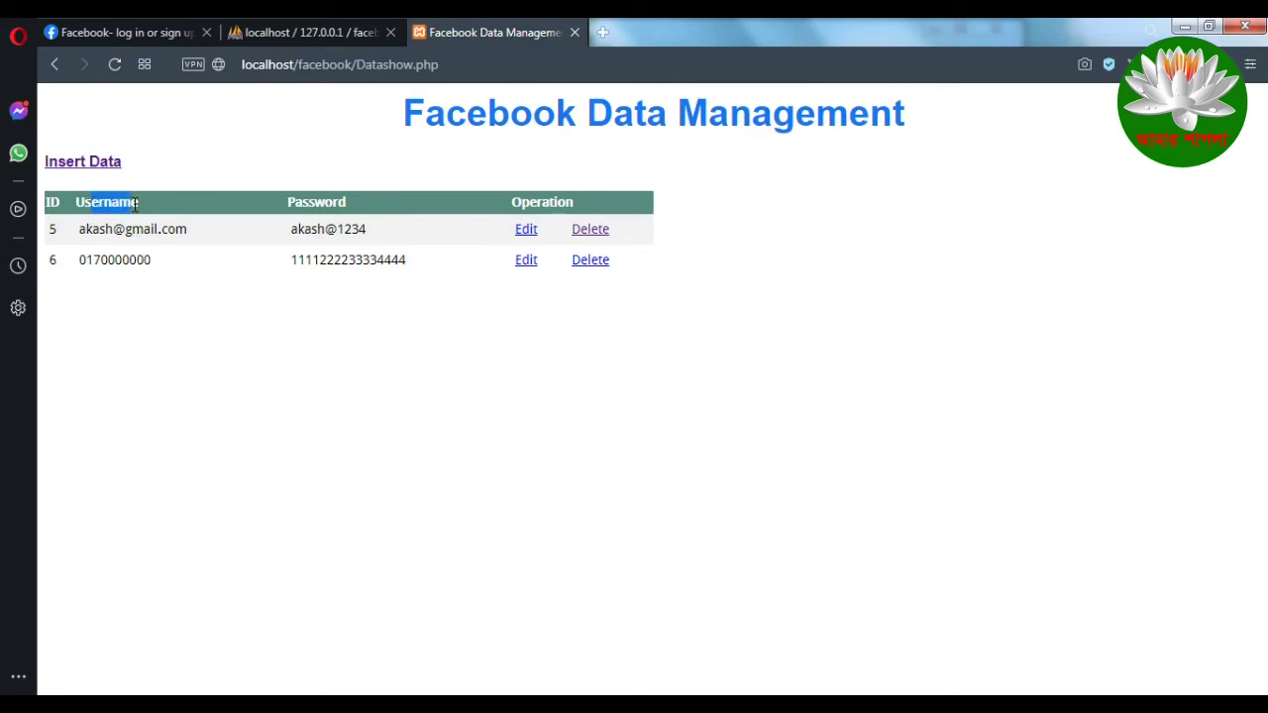
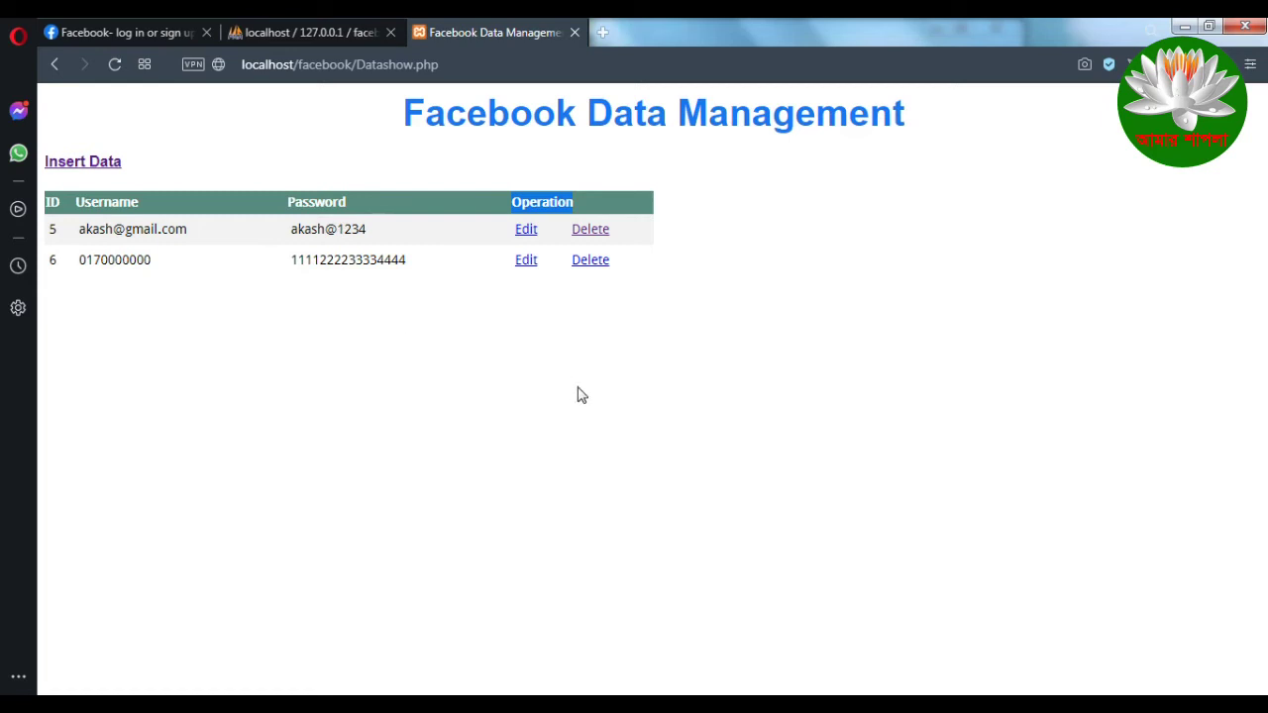
Step: Delete the record with ID 6 and confirm, leaving only record 5 in the table
{"action": "left_click", "coordinate": [592, 263]}
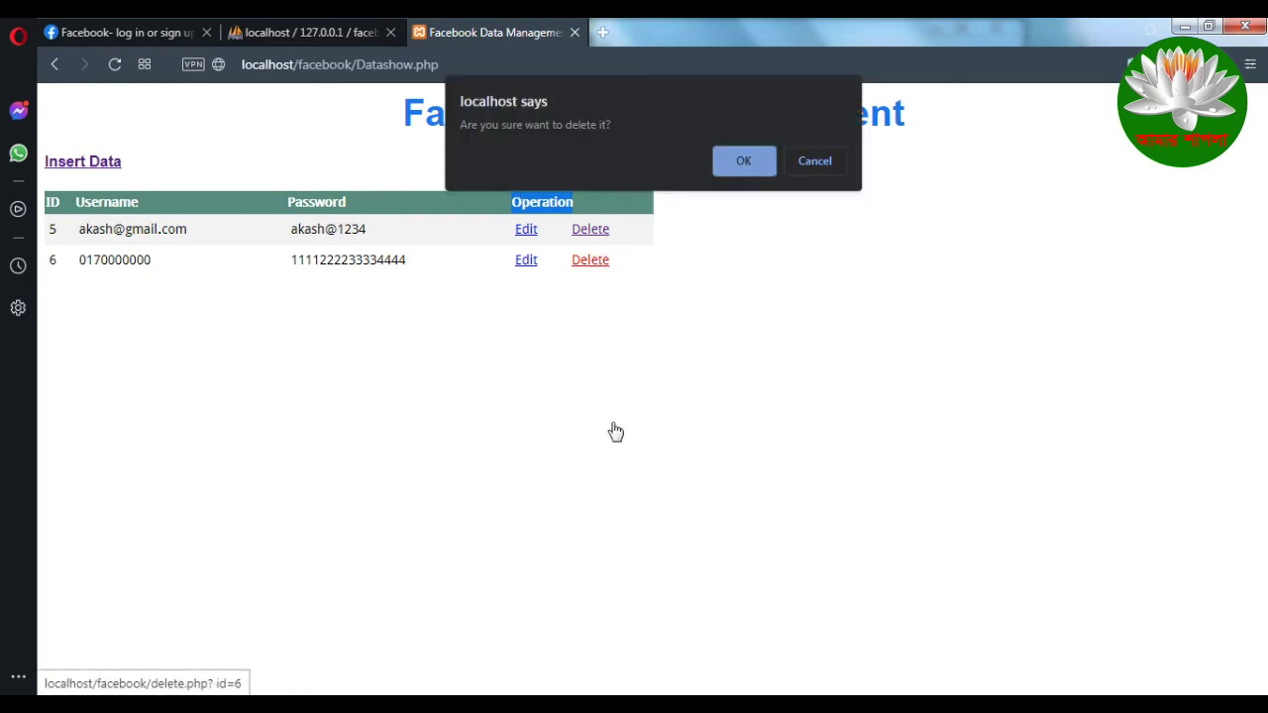
{"action": "left_click", "coordinate": [741, 164]}
{"action": "left_click", "coordinate": [815, 160]}
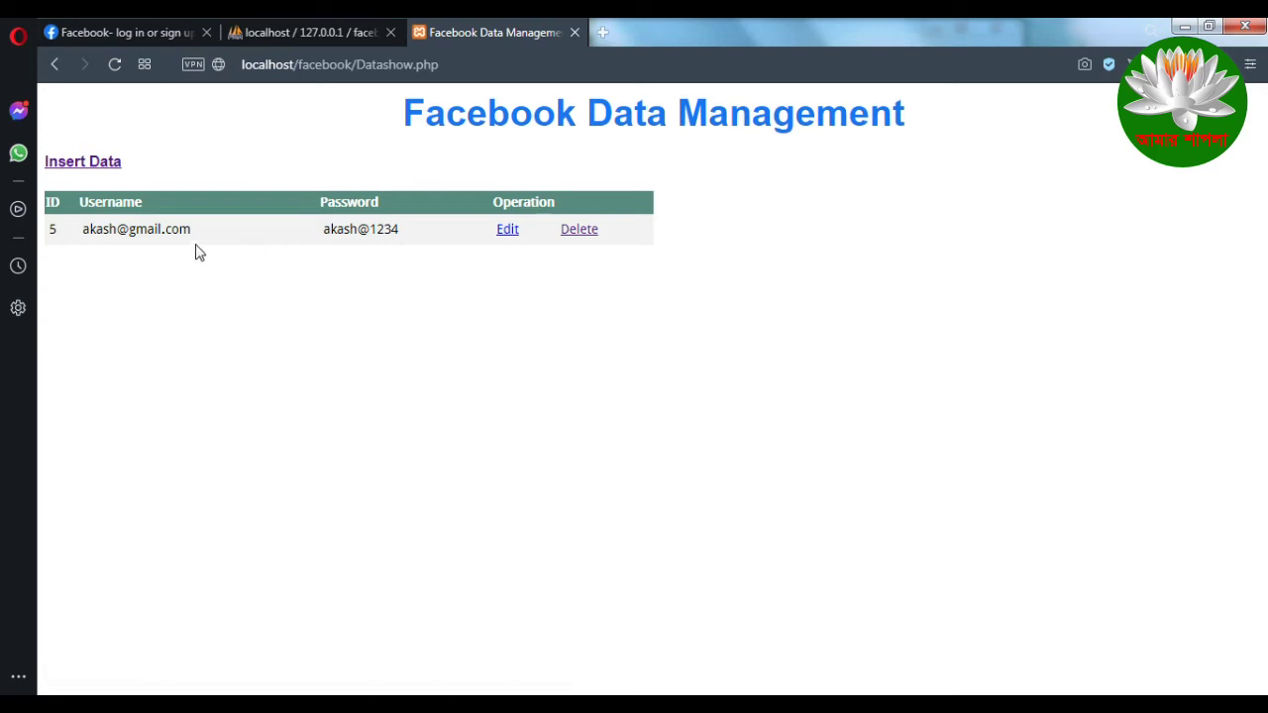
Step: Edit record 5, replacing the e-mail username and the password's trailing digits, and save the update
{"action": "left_click", "coordinate": [506, 233]}
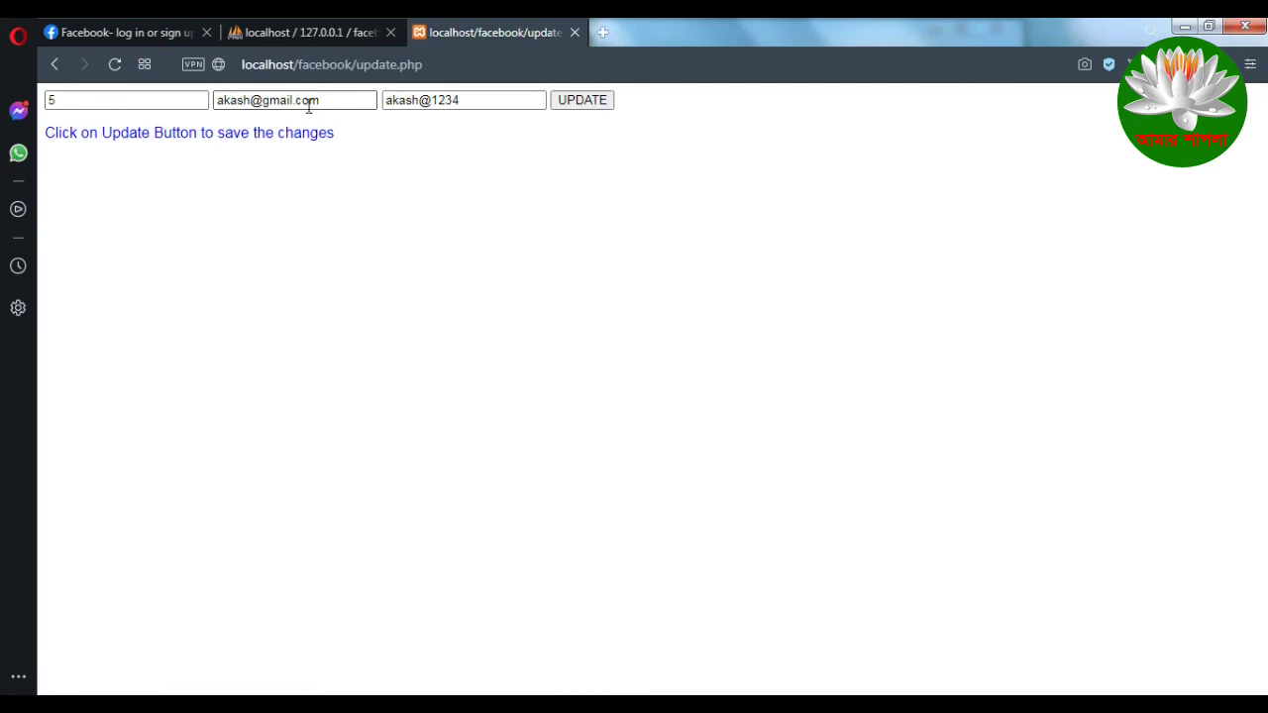
{"action": "double_click", "coordinate": [252, 101]}
{"action": "type", "text": "batash"}
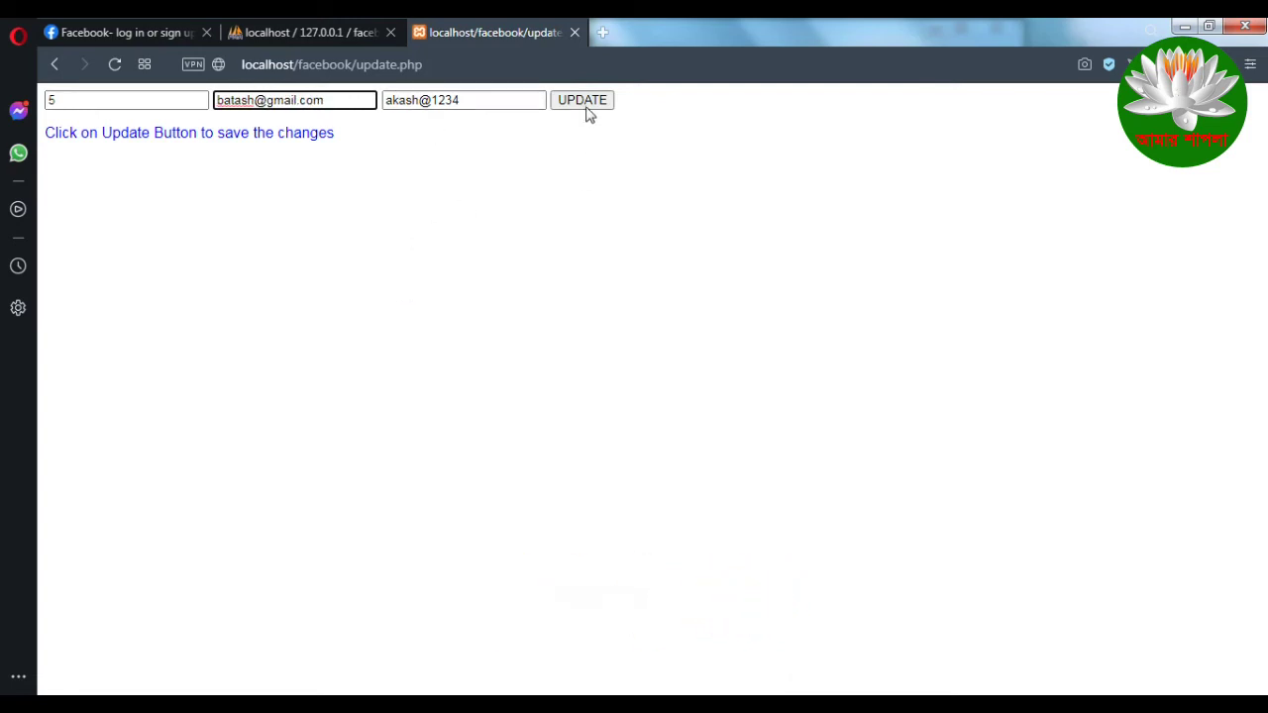
{"action": "left_click_drag", "start_coordinate": [470, 100], "coordinate": [430, 99]}
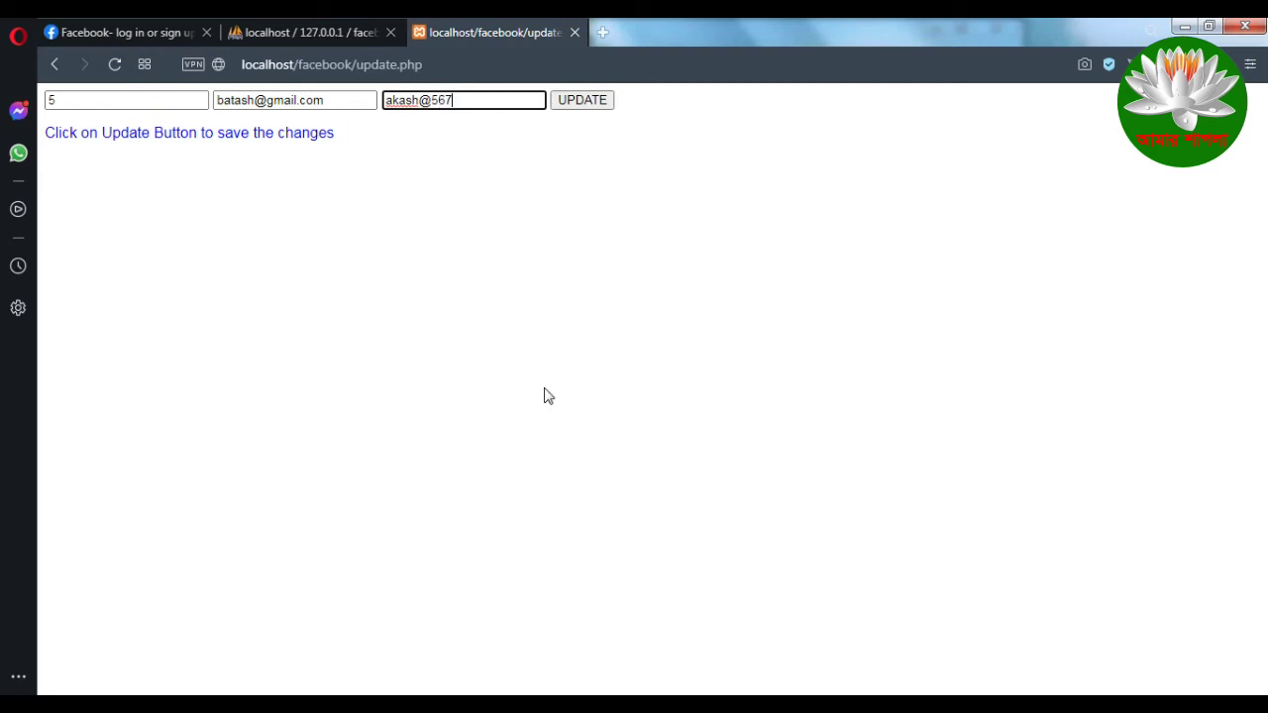
{"action": "left_click", "coordinate": [576, 103]}
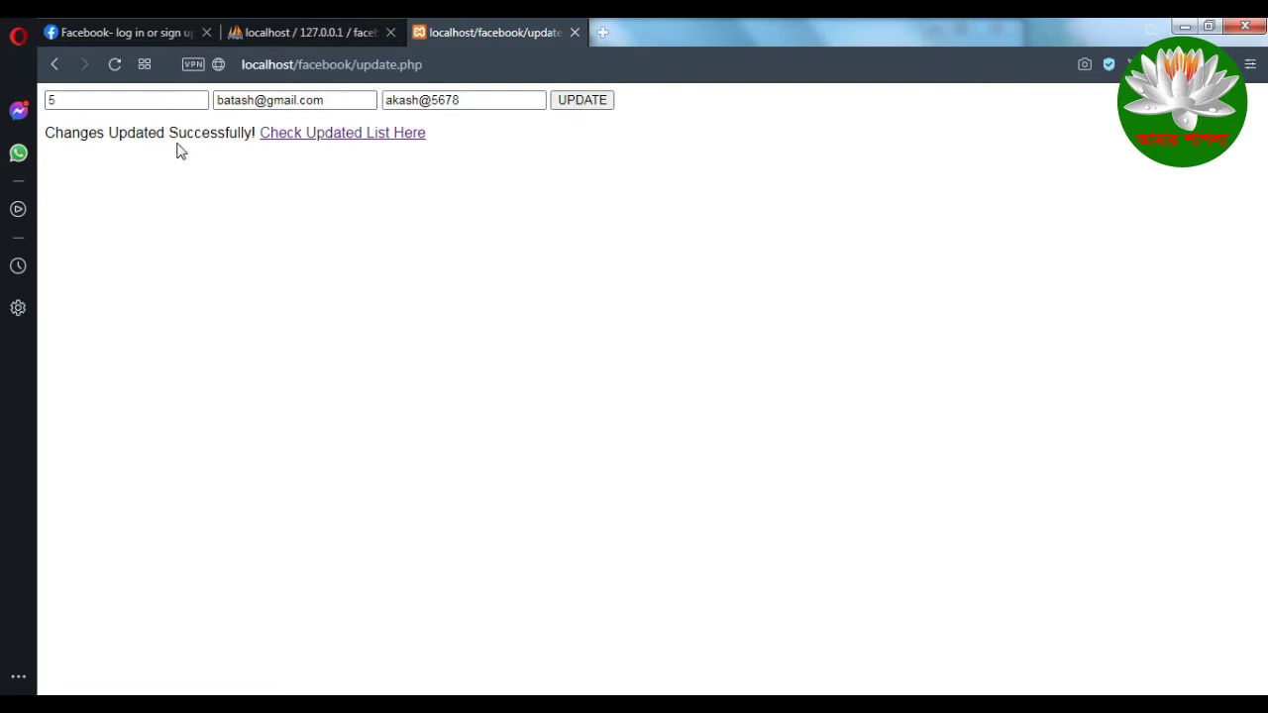
Step: Return to the updated data list and highlight record 5's new password
{"action": "left_click", "coordinate": [397, 135]}
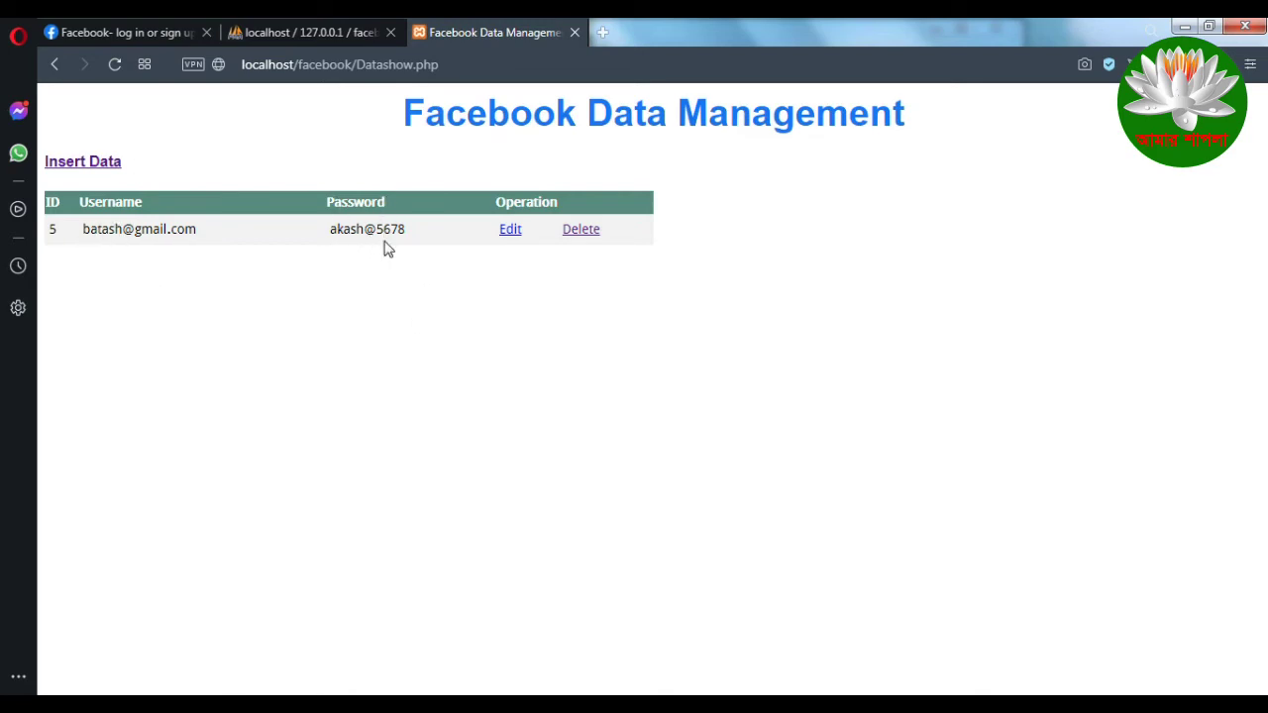
{"action": "left_click_drag", "start_coordinate": [434, 237], "coordinate": [170, 286]}
{"action": "left_click", "coordinate": [479, 334]}
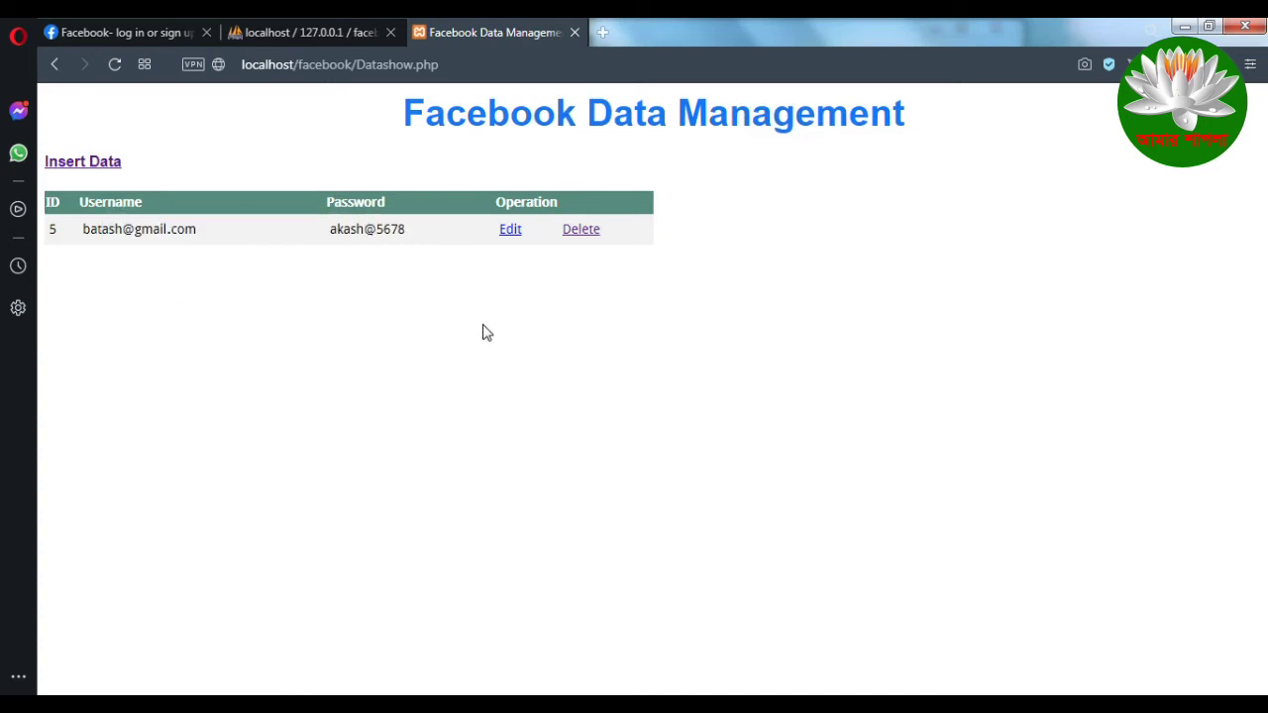
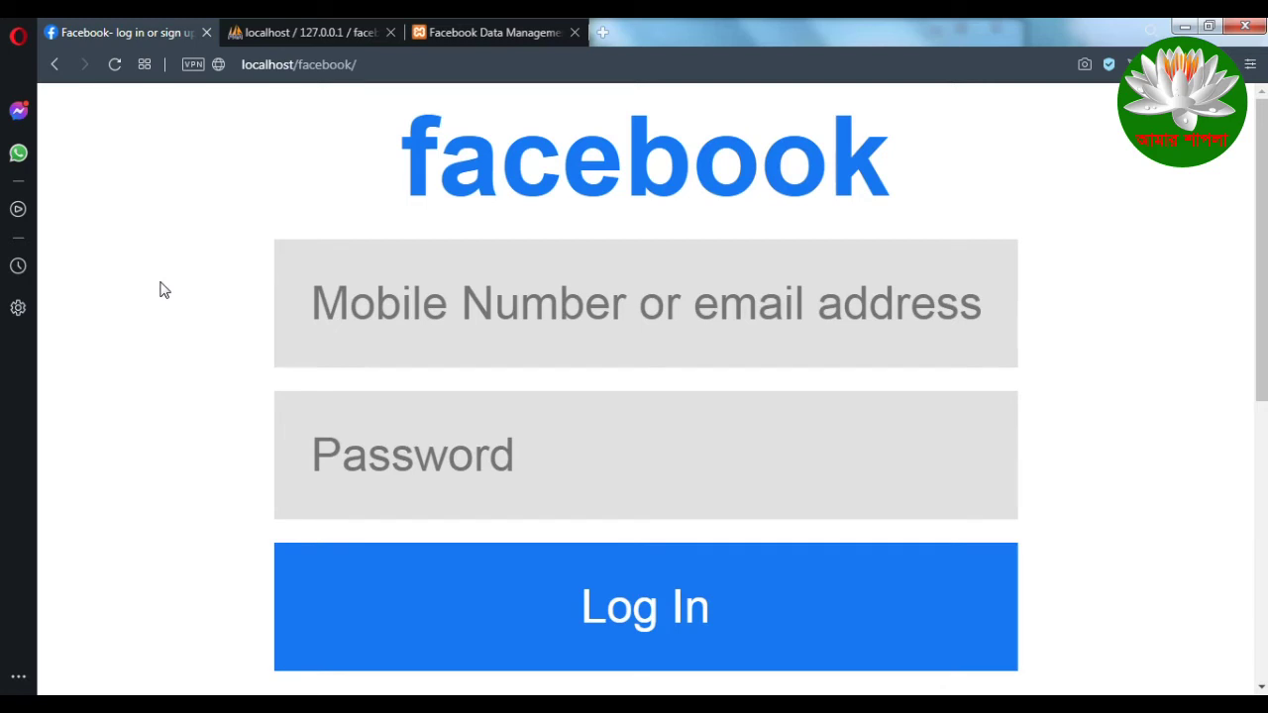
{"action": "scroll", "coordinate": [161, 287], "scroll_direction": "down", "scroll_amount": 2}
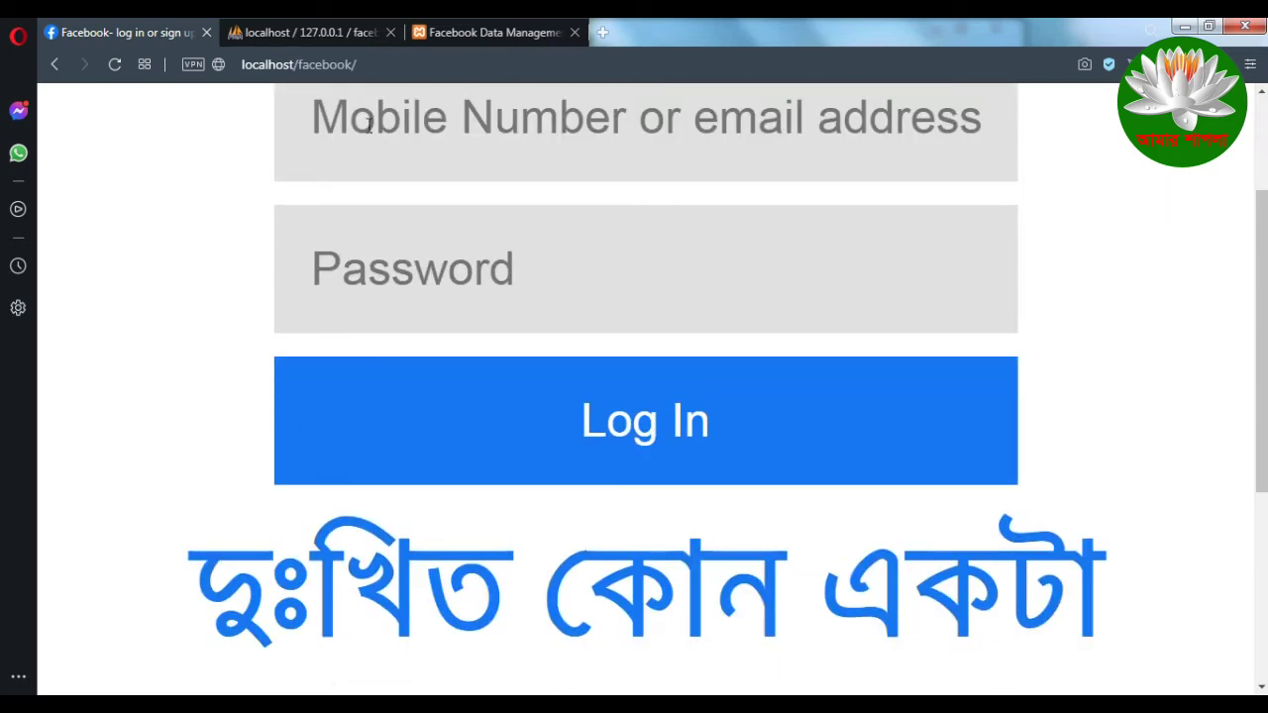
{"action": "scroll", "coordinate": [127, 538], "scroll_direction": "up", "scroll_amount": 2}
{"action": "left_click", "coordinate": [394, 299]}
{"action": "left_click", "coordinate": [186, 282]}
{"action": "left_click", "coordinate": [545, 337]}
{"action": "left_click", "coordinate": [187, 281]}
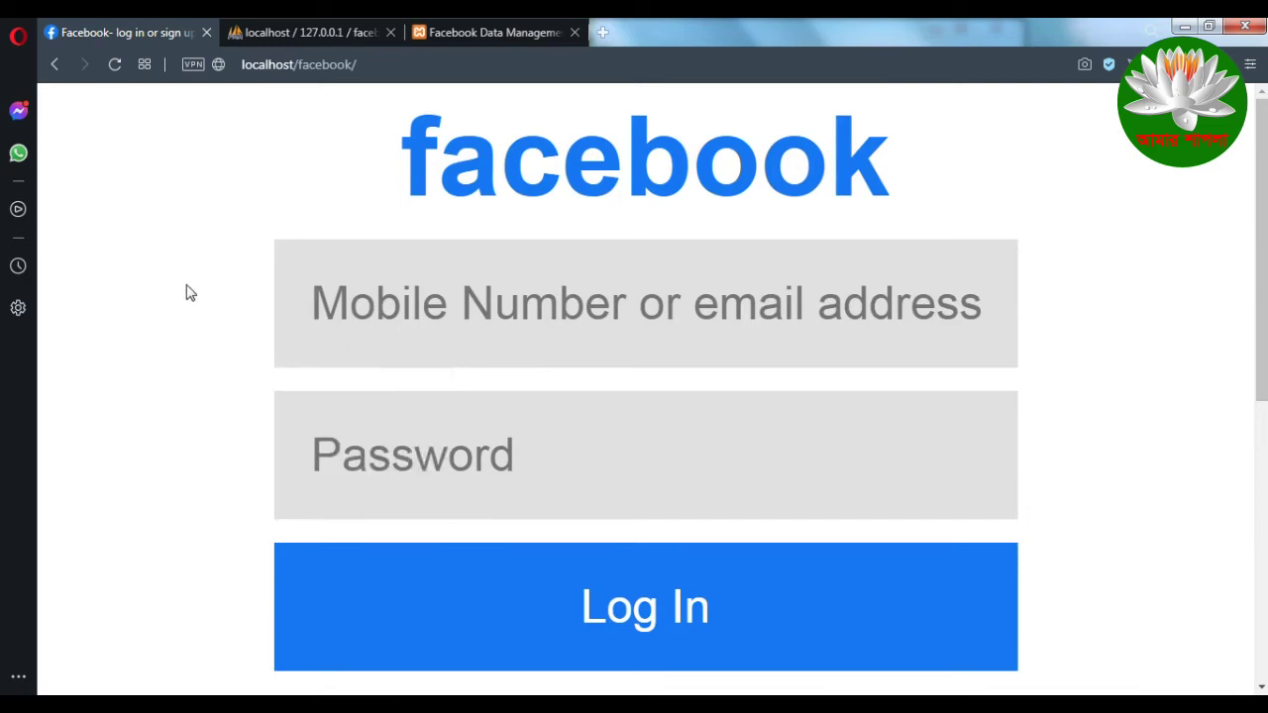
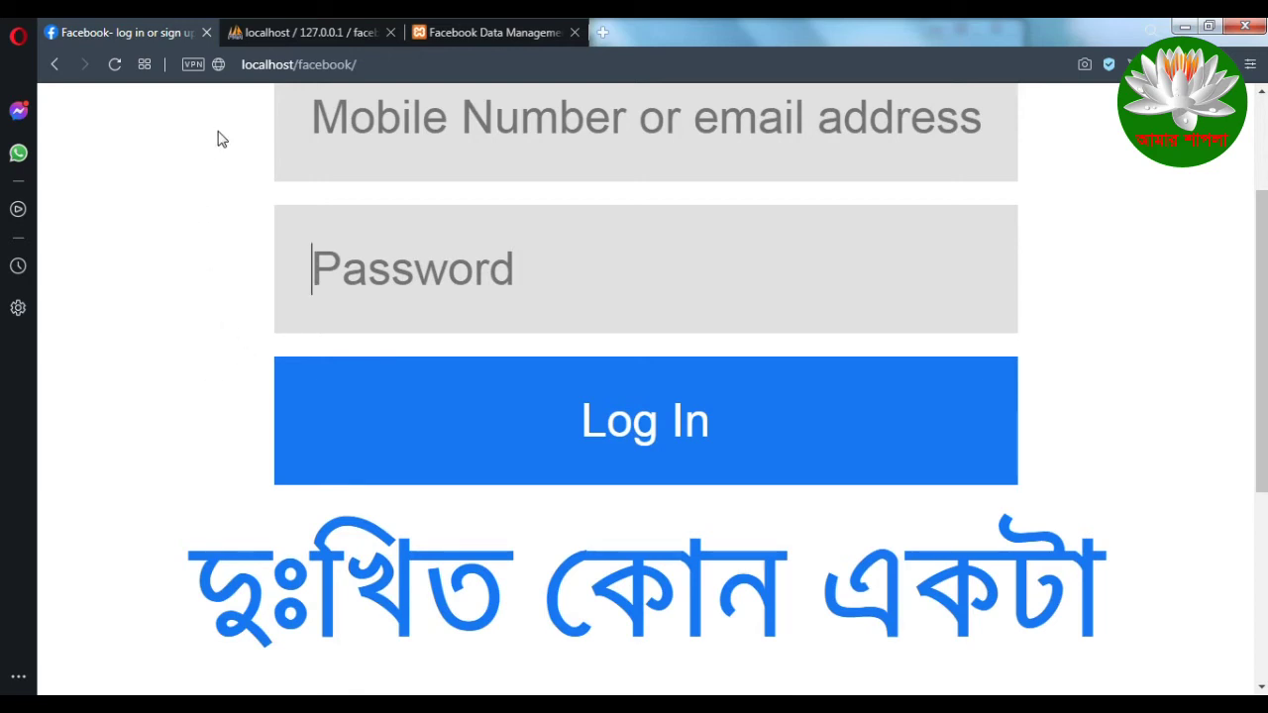
Step: Finish reviewing the localhost/facebook login page and close the facebook folder window
{"action": "scroll", "coordinate": [221, 139], "scroll_direction": "up", "scroll_amount": 2}
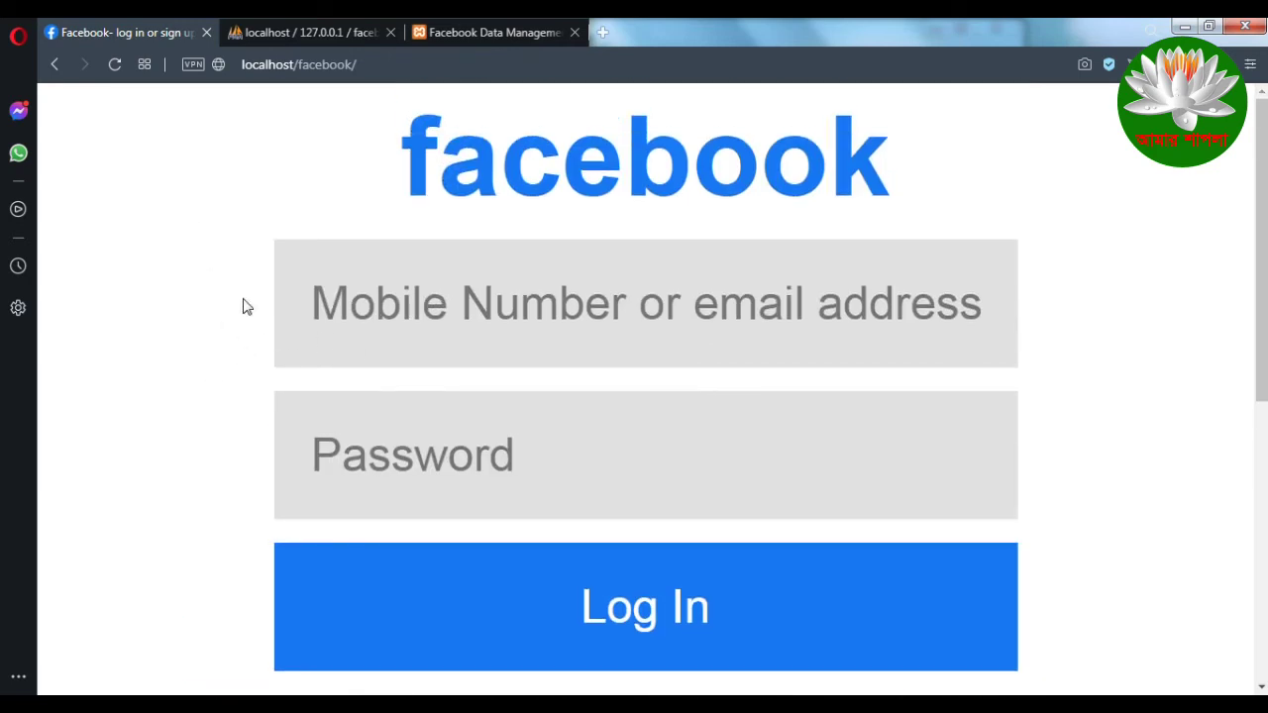
{"action": "scroll", "coordinate": [297, 326], "scroll_direction": "down", "scroll_amount": 3}
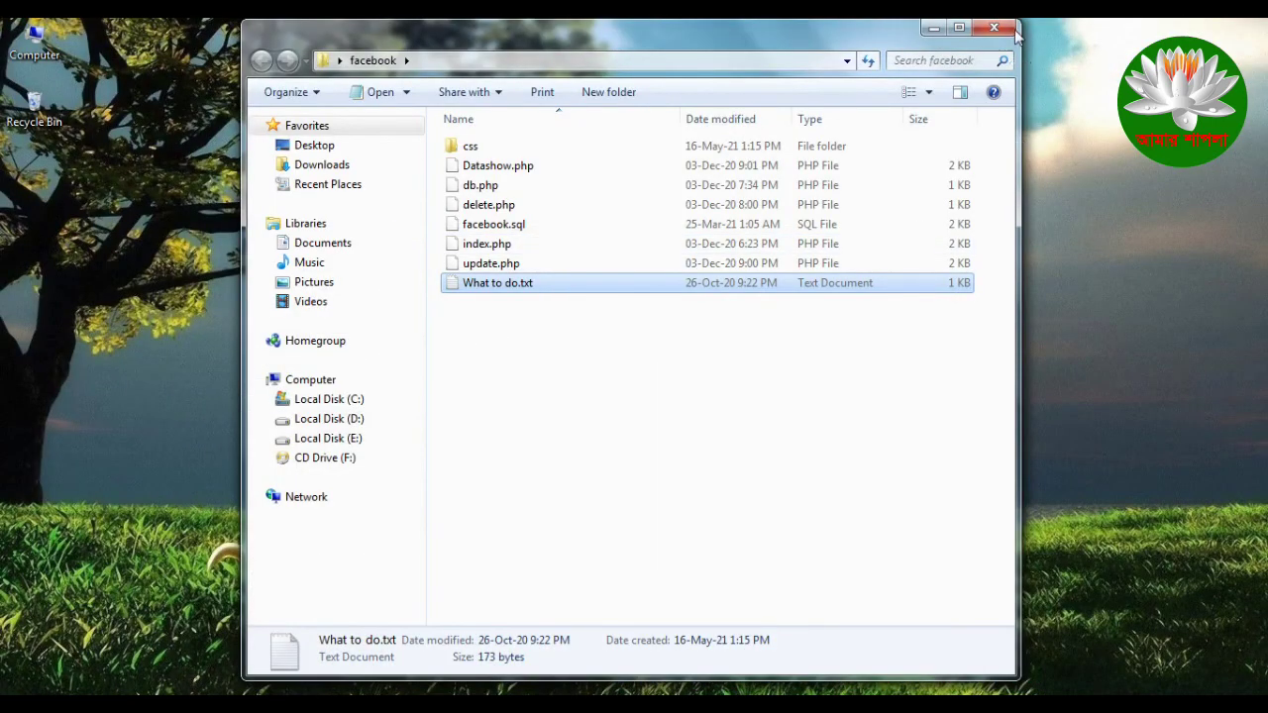
{"action": "left_click", "coordinate": [993, 26]}
Step: Refresh the desktop several times from its right-click menu
{"action": "right_click", "coordinate": [373, 265]}
{"action": "left_click", "coordinate": [476, 318]}
{"action": "right_click", "coordinate": [886, 301]}
{"action": "left_click", "coordinate": [940, 359]}
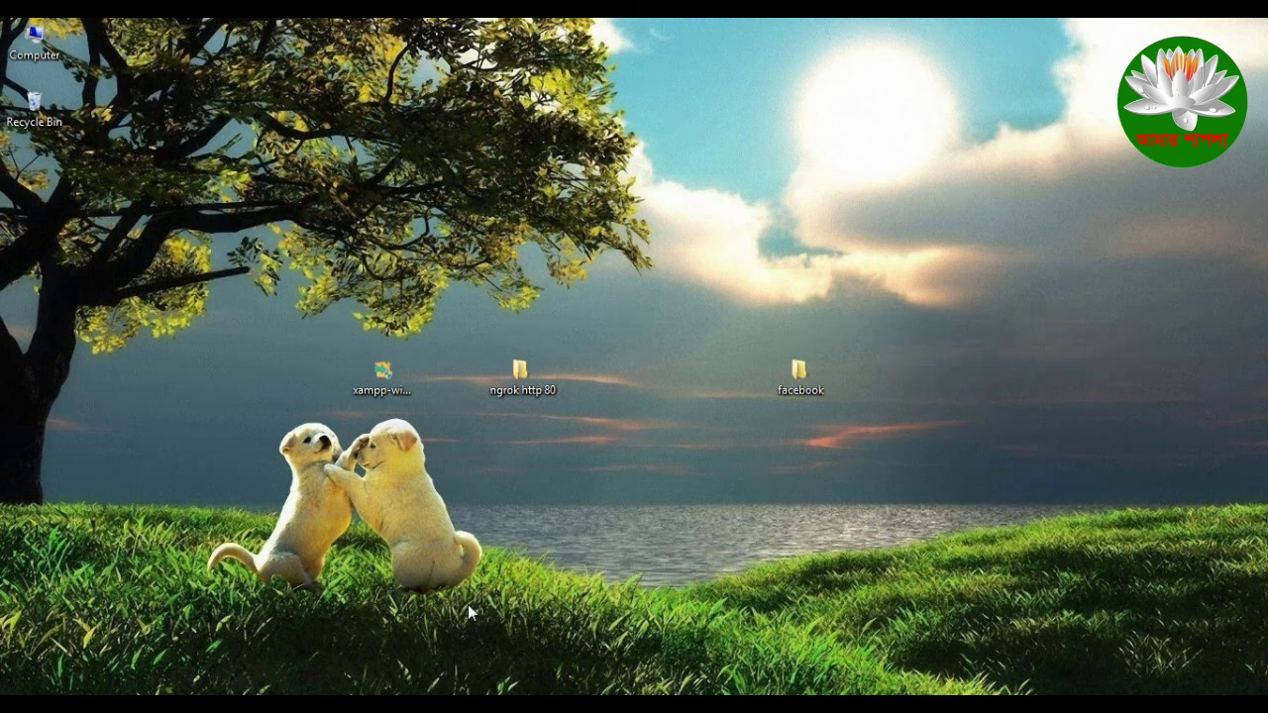
{"action": "right_click", "coordinate": [195, 353]}
{"action": "left_click", "coordinate": [285, 408]}
{"action": "right_click", "coordinate": [893, 469]}
{"action": "left_click", "coordinate": [944, 272]}
Step: Select the 'ngrok http 80' desktop folder and open it
{"action": "left_click_drag", "start_coordinate": [289, 346], "coordinate": [944, 450]}
{"action": "left_click", "coordinate": [944, 450]}
{"action": "left_click_drag", "start_coordinate": [472, 333], "coordinate": [603, 488]}
{"action": "left_click", "coordinate": [603, 487]}
{"action": "left_click_drag", "start_coordinate": [506, 334], "coordinate": [599, 460]}
{"action": "left_click_drag", "start_coordinate": [543, 323], "coordinate": [646, 479]}
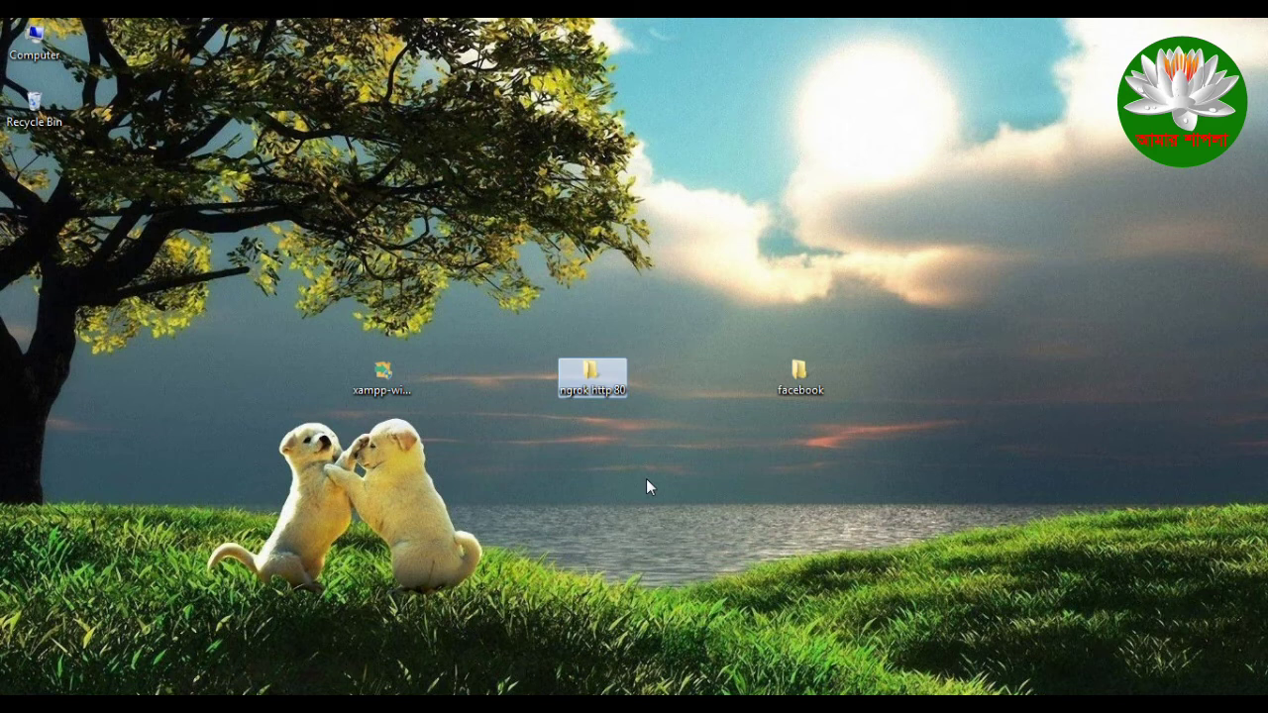
{"action": "left_click_drag", "start_coordinate": [552, 319], "coordinate": [563, 443]}
{"action": "left_click", "coordinate": [565, 411]}
{"action": "left_click_drag", "start_coordinate": [551, 400], "coordinate": [667, 481]}
{"action": "left_click_drag", "start_coordinate": [546, 327], "coordinate": [634, 530]}
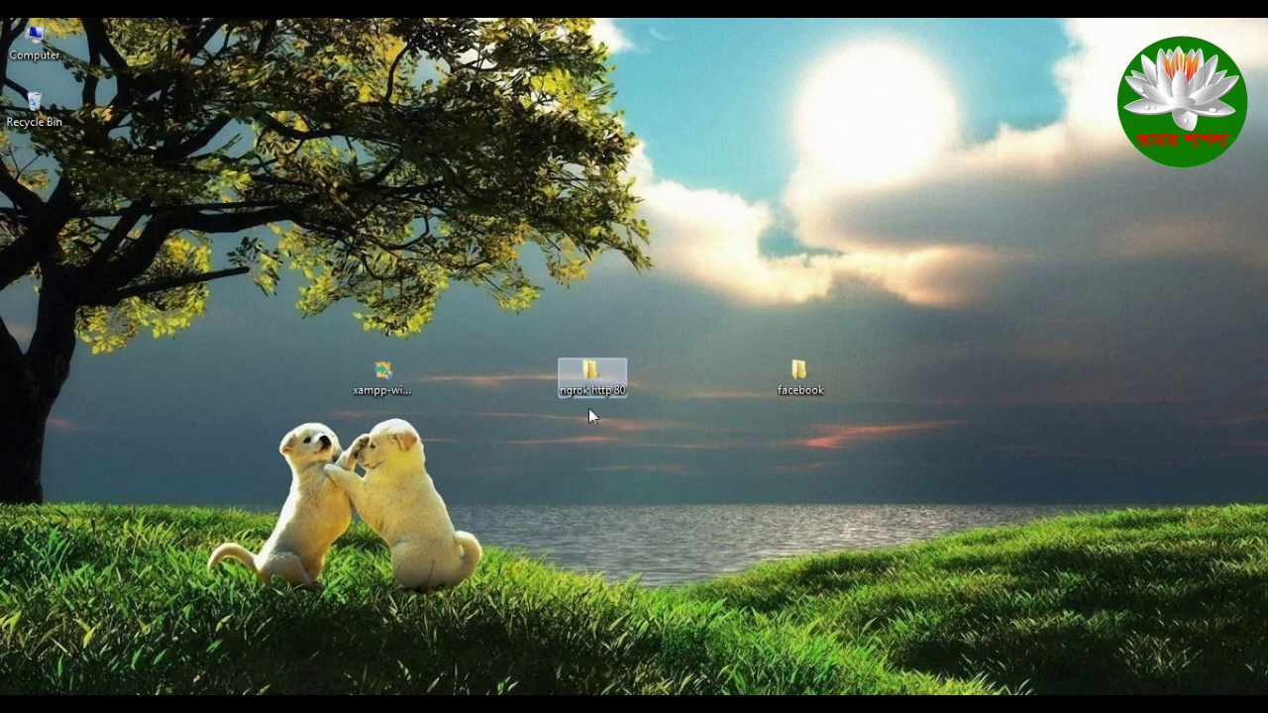
{"action": "key", "text": "Return"}
Step: Move the folder window aside and bring up ngrok.exe's context menu
{"action": "left_click_drag", "start_coordinate": [552, 54], "coordinate": [445, 129]}
{"action": "left_click", "coordinate": [445, 218]}
{"action": "right_click", "coordinate": [441, 220]}
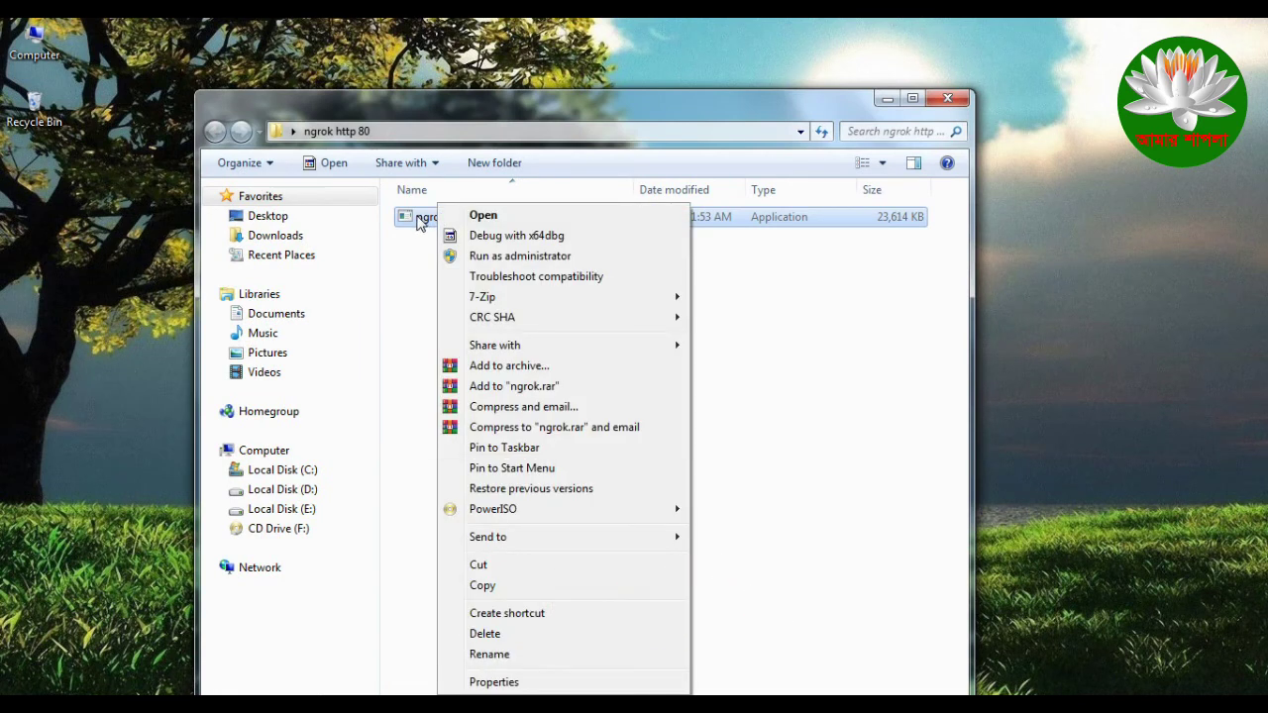
Step: Inspect ngrok.exe's Properties dialog, close it, and launch ngrok.exe
{"action": "left_click", "coordinate": [540, 681]}
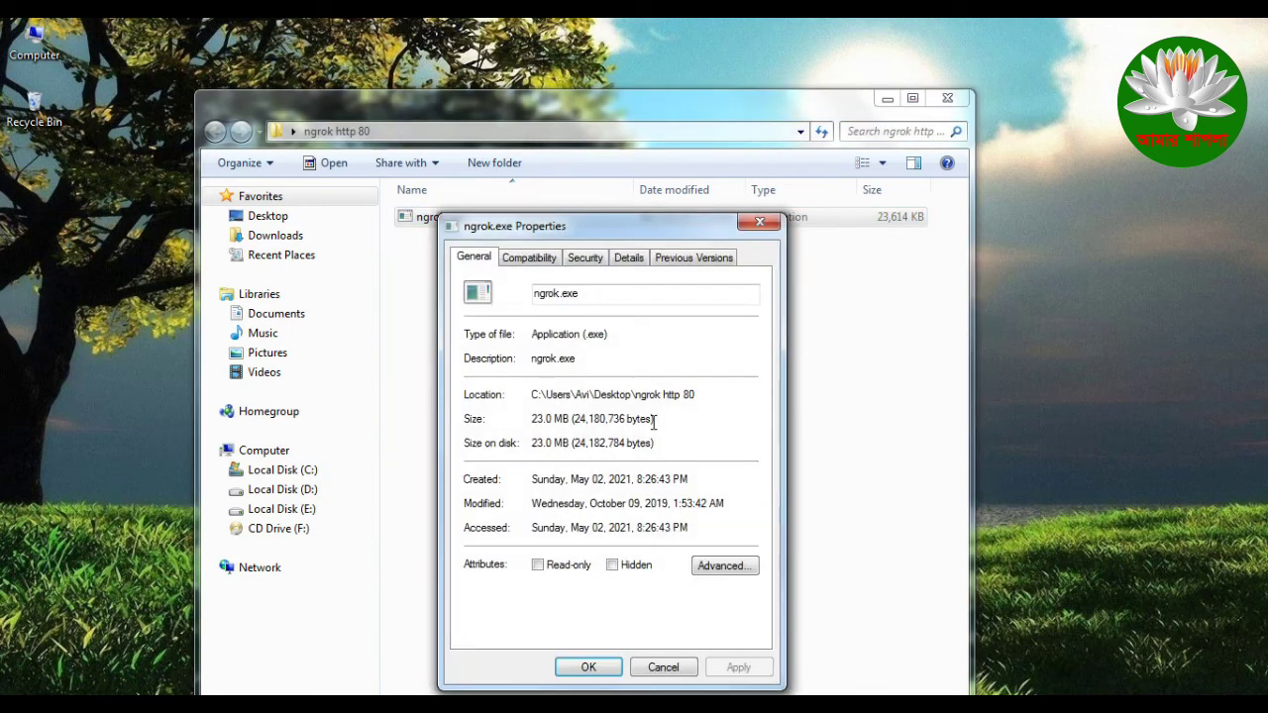
{"action": "left_click_drag", "start_coordinate": [648, 231], "coordinate": [643, 170]}
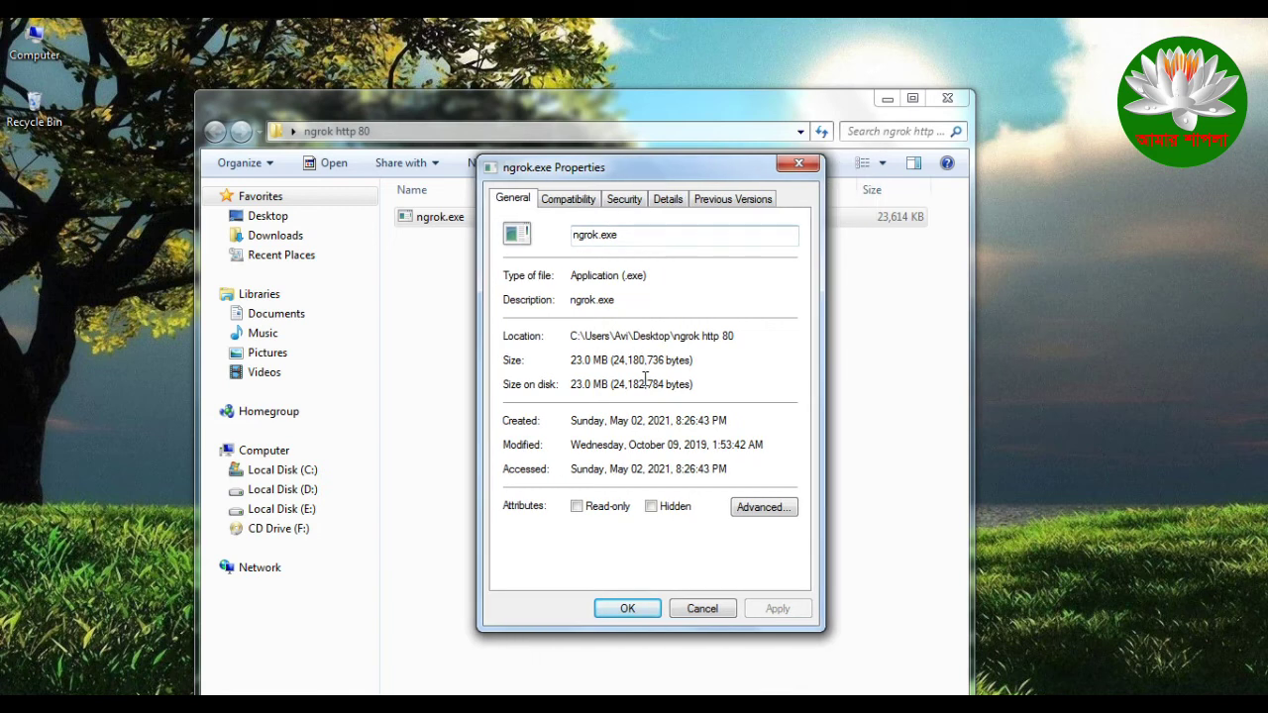
{"action": "left_click", "coordinate": [799, 164]}
{"action": "double_click", "coordinate": [470, 224]}
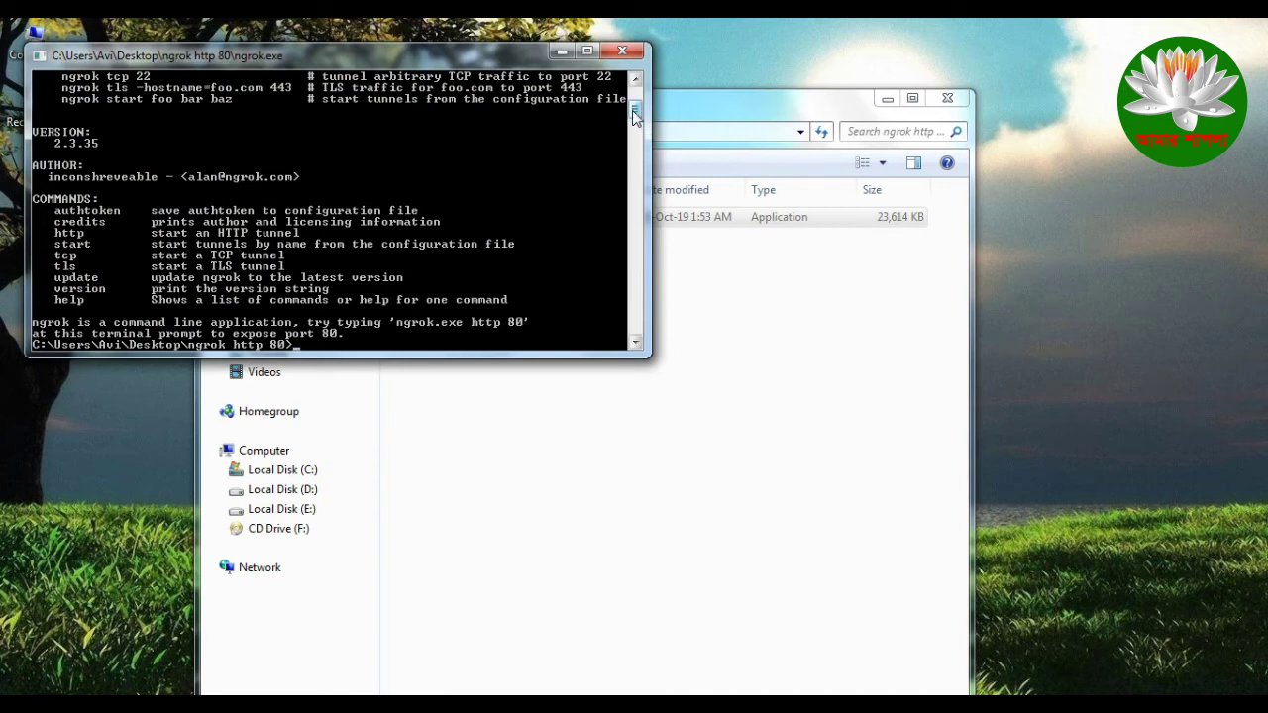
Step: Center the ngrok console and run the command 'http ngrok 80'
{"action": "scroll", "coordinate": [446, 327], "scroll_direction": "down", "scroll_amount": 1}
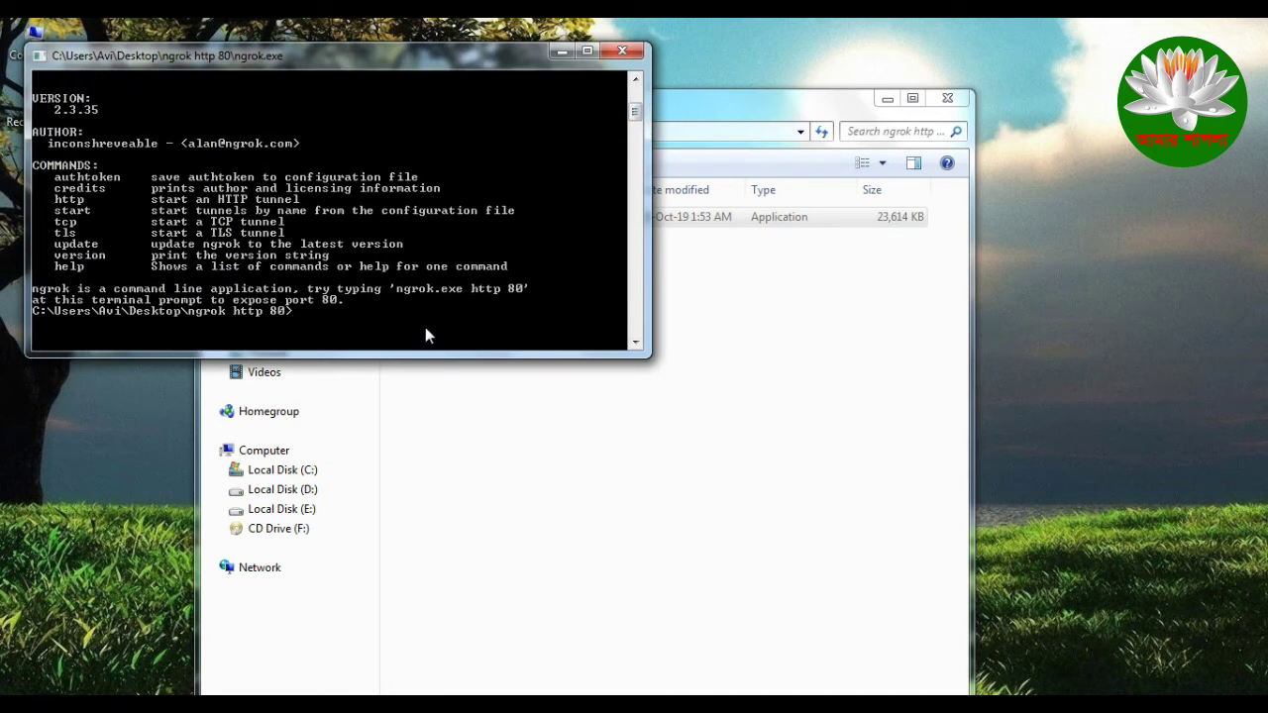
{"action": "left_click", "coordinate": [887, 99]}
{"action": "left_click_drag", "start_coordinate": [480, 61], "coordinate": [811, 97]}
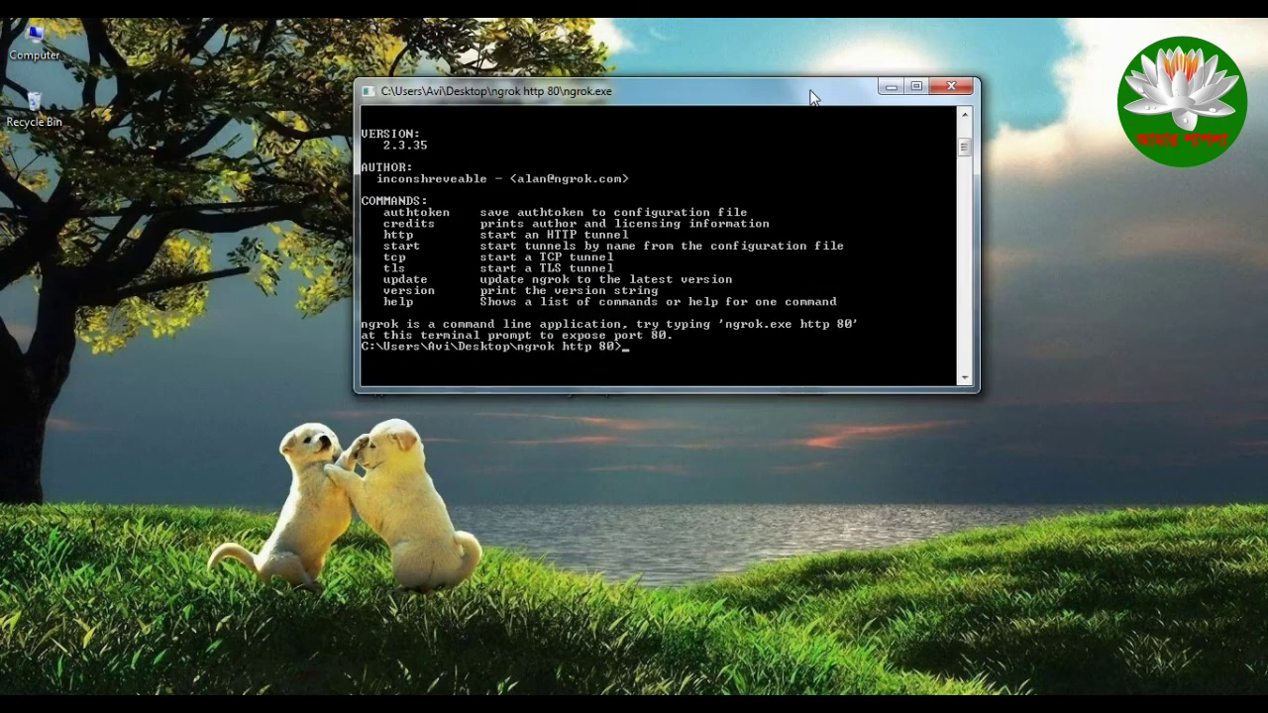
{"action": "type", "text": "http ngrok"}
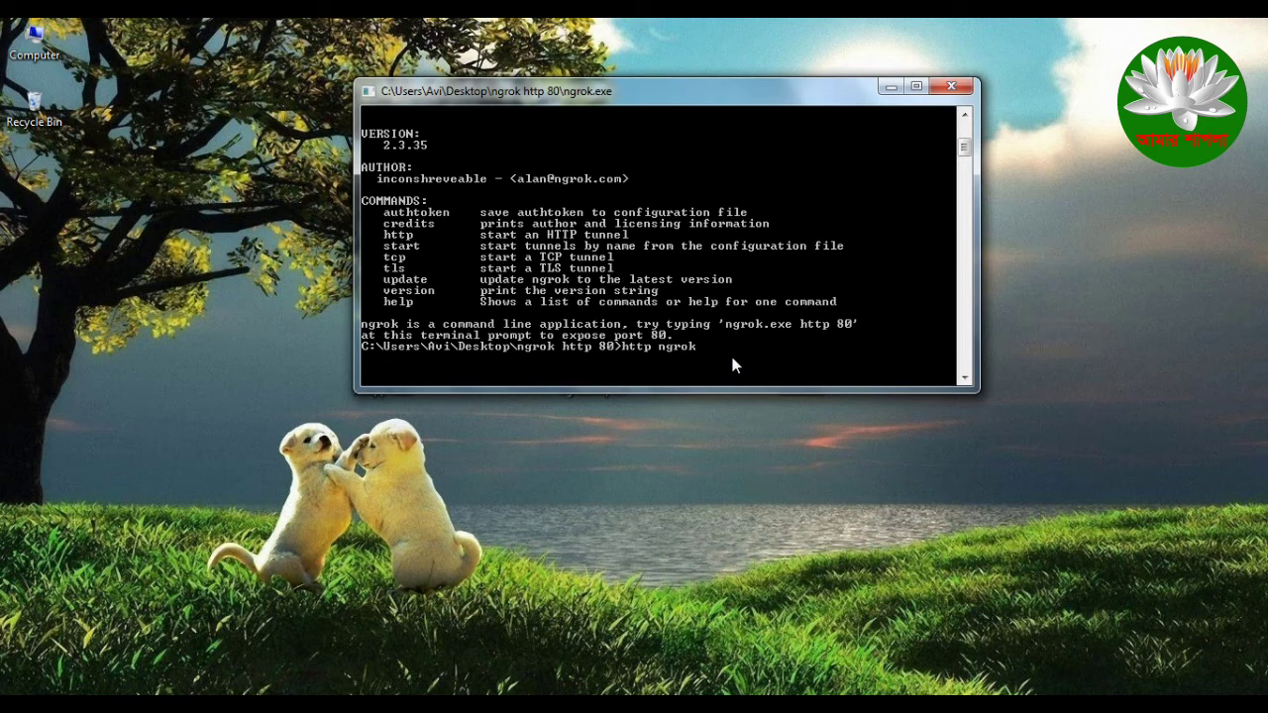
{"action": "type", "text": "80"}
{"action": "key", "text": "Return"}
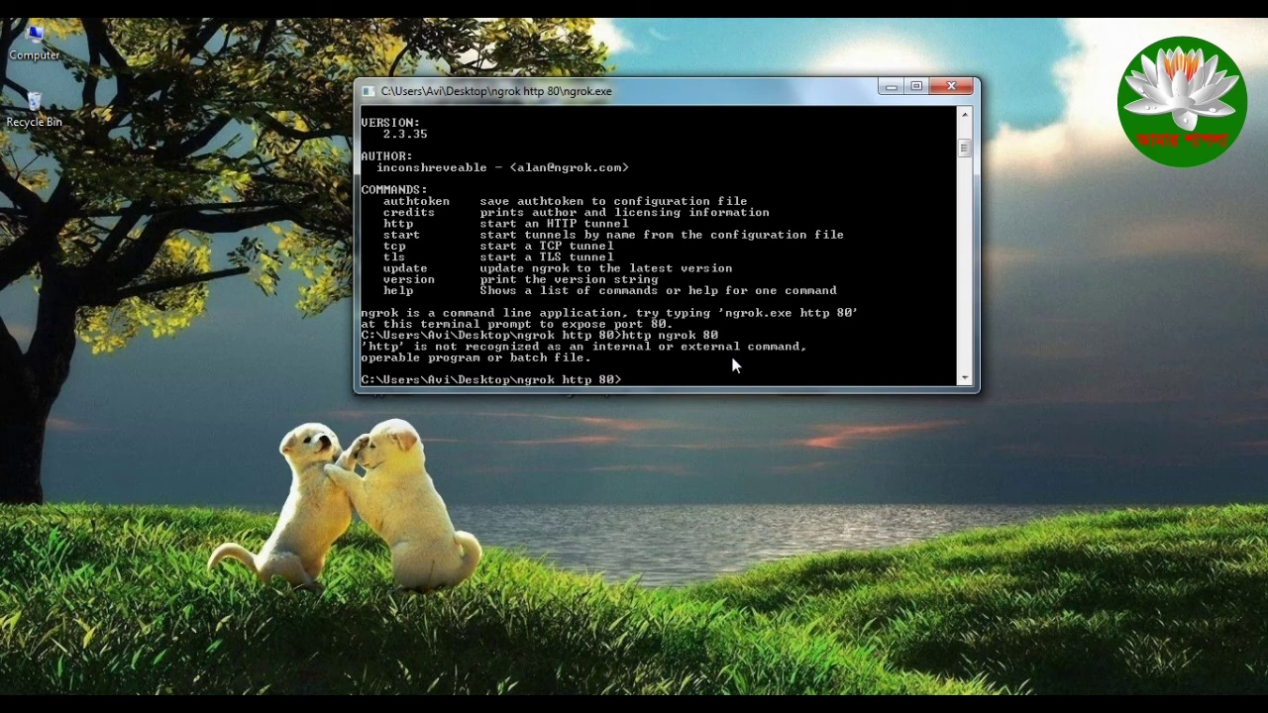
Step: Scroll through the console output showing the 'http' not-recognized error and help text
{"action": "scroll", "coordinate": [693, 362], "scroll_direction": "up", "scroll_amount": 6}
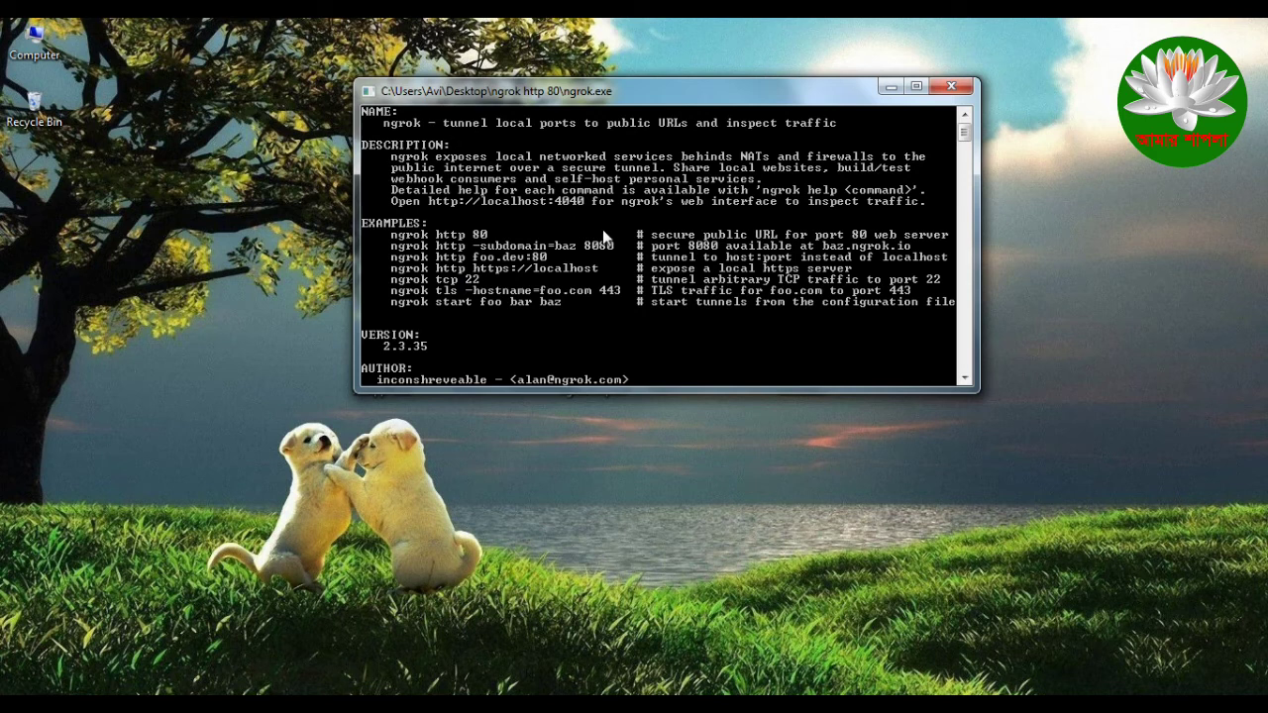
{"action": "scroll", "coordinate": [554, 256], "scroll_direction": "down", "scroll_amount": 2}
{"action": "scroll", "coordinate": [552, 259], "scroll_direction": "down", "scroll_amount": 5}
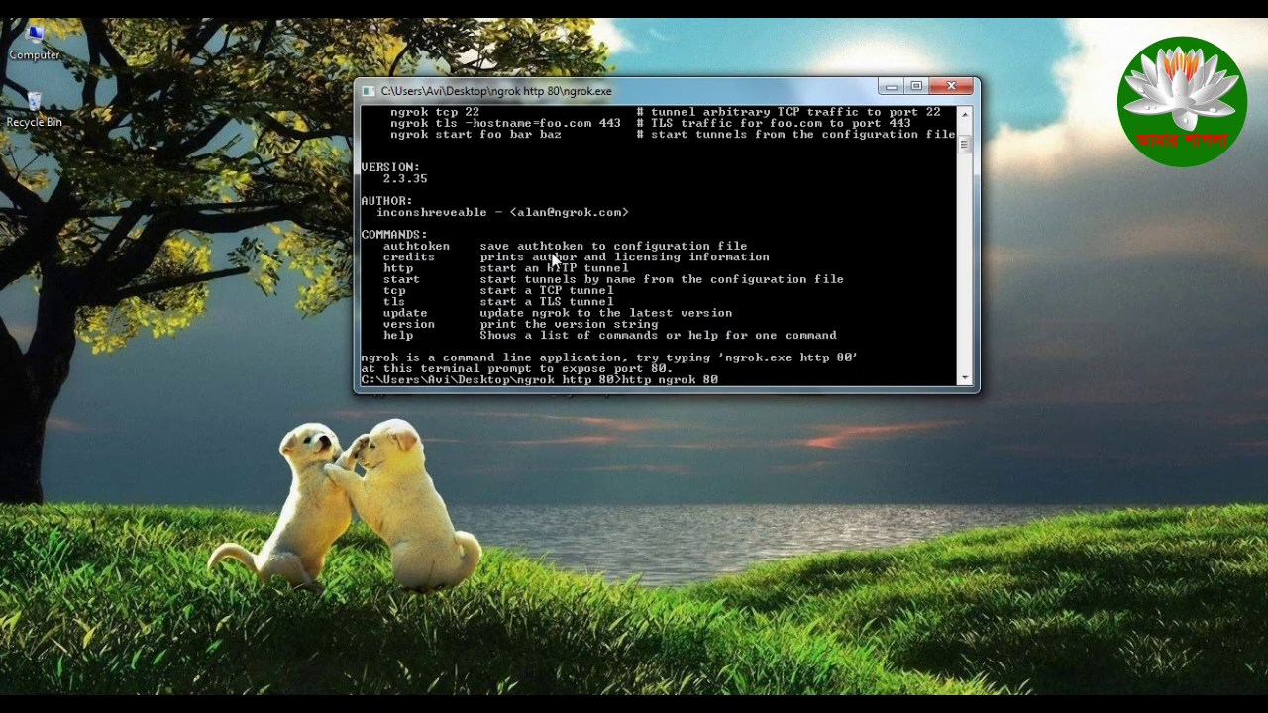
{"action": "scroll", "coordinate": [552, 259], "scroll_direction": "up", "scroll_amount": 5}
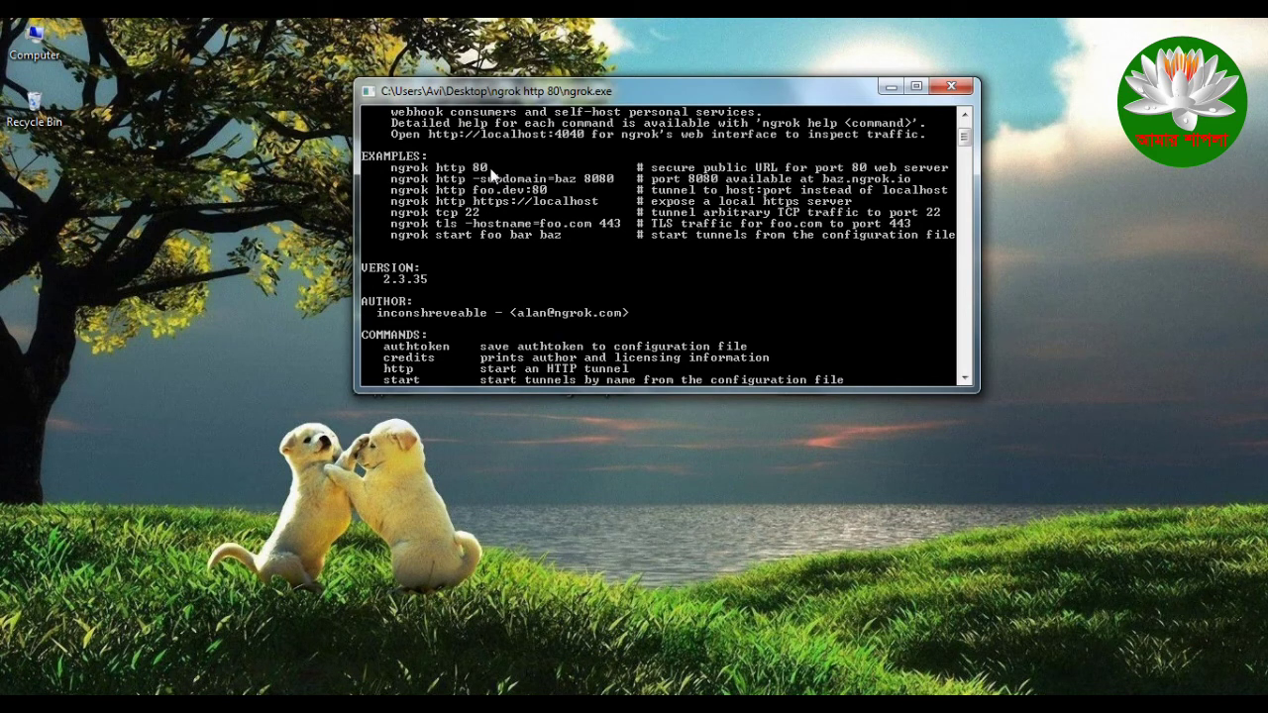
{"action": "scroll", "coordinate": [535, 251], "scroll_direction": "down", "scroll_amount": 12}
{"action": "scroll", "coordinate": [594, 256], "scroll_direction": "up", "scroll_amount": 3}
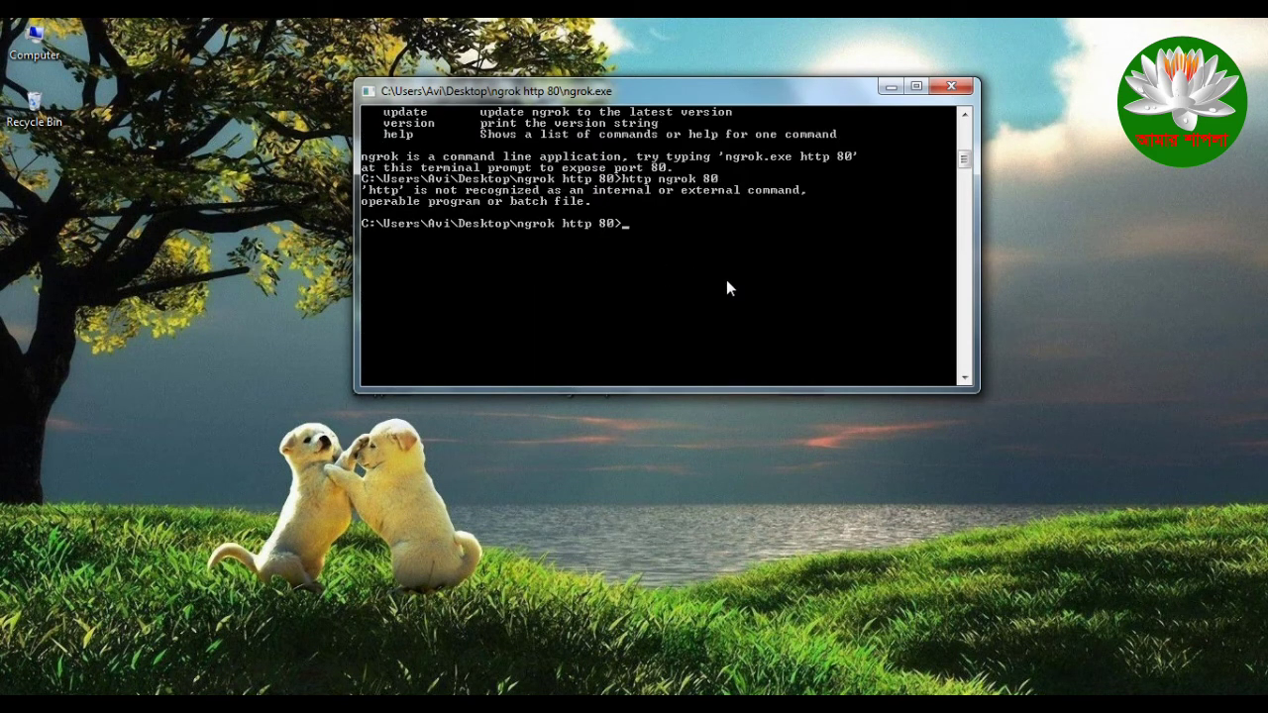
Step: Run 'ngrok http 80' at the console prompt to start the port 80 tunnel
{"action": "type", "text": "ngrok http 80"}
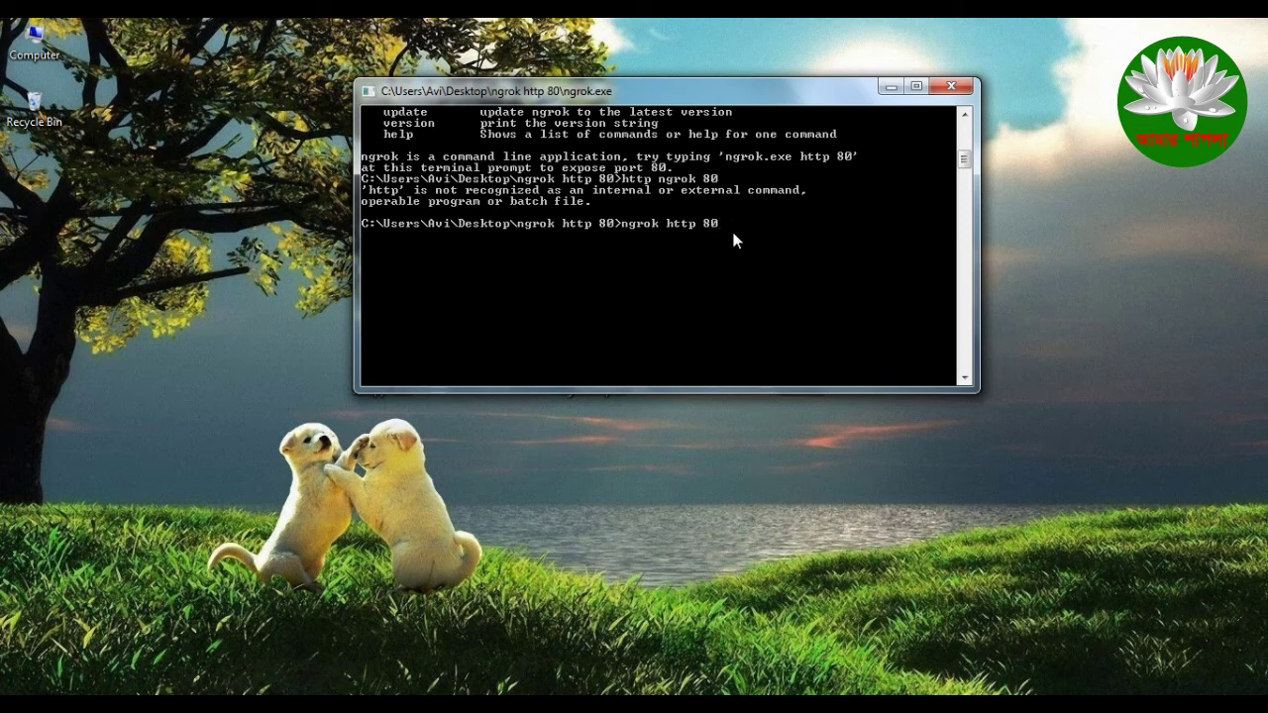
{"action": "key", "text": "Return"}
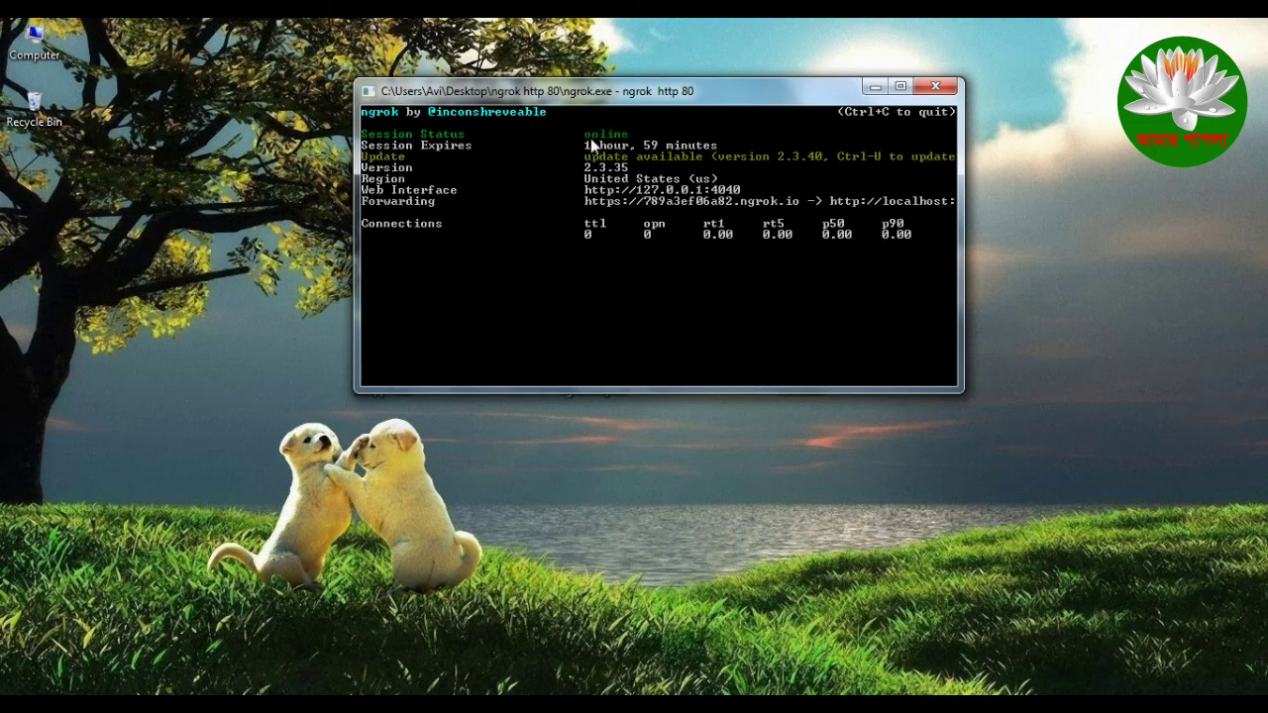
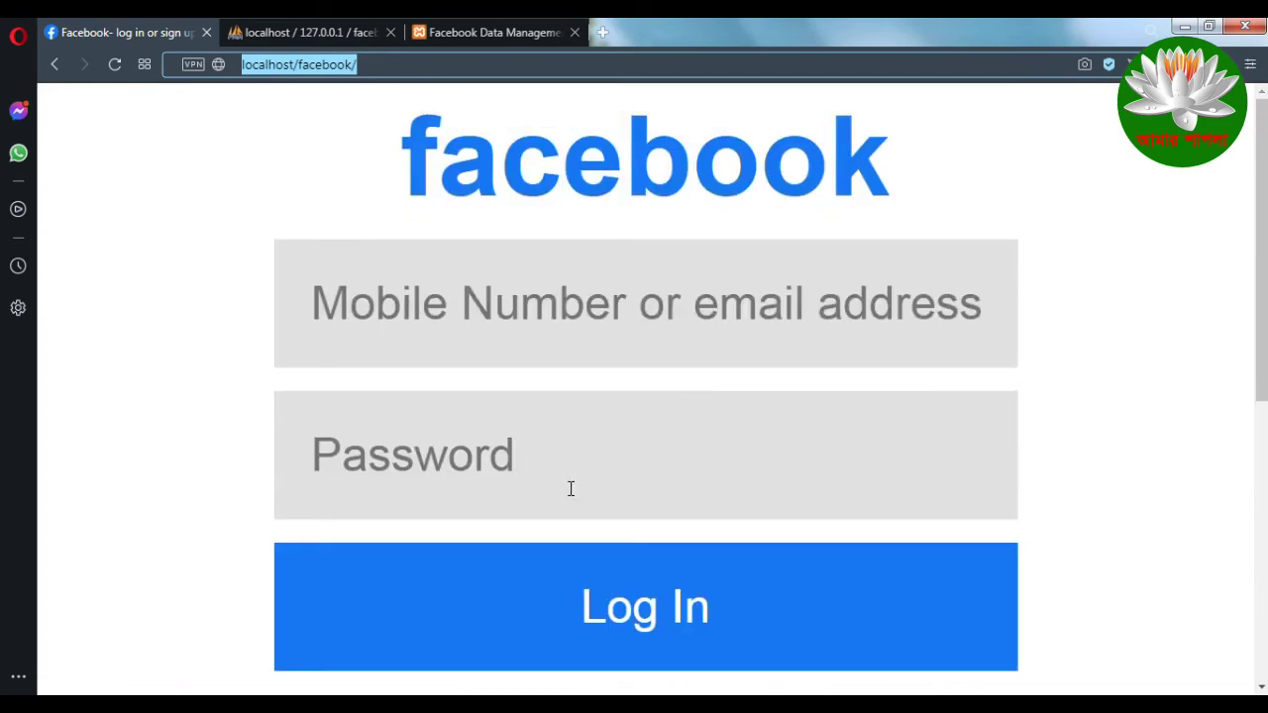
Step: Minimise Opera to bring the ngrok console on the desktop into view
{"action": "left_click", "coordinate": [1185, 25]}
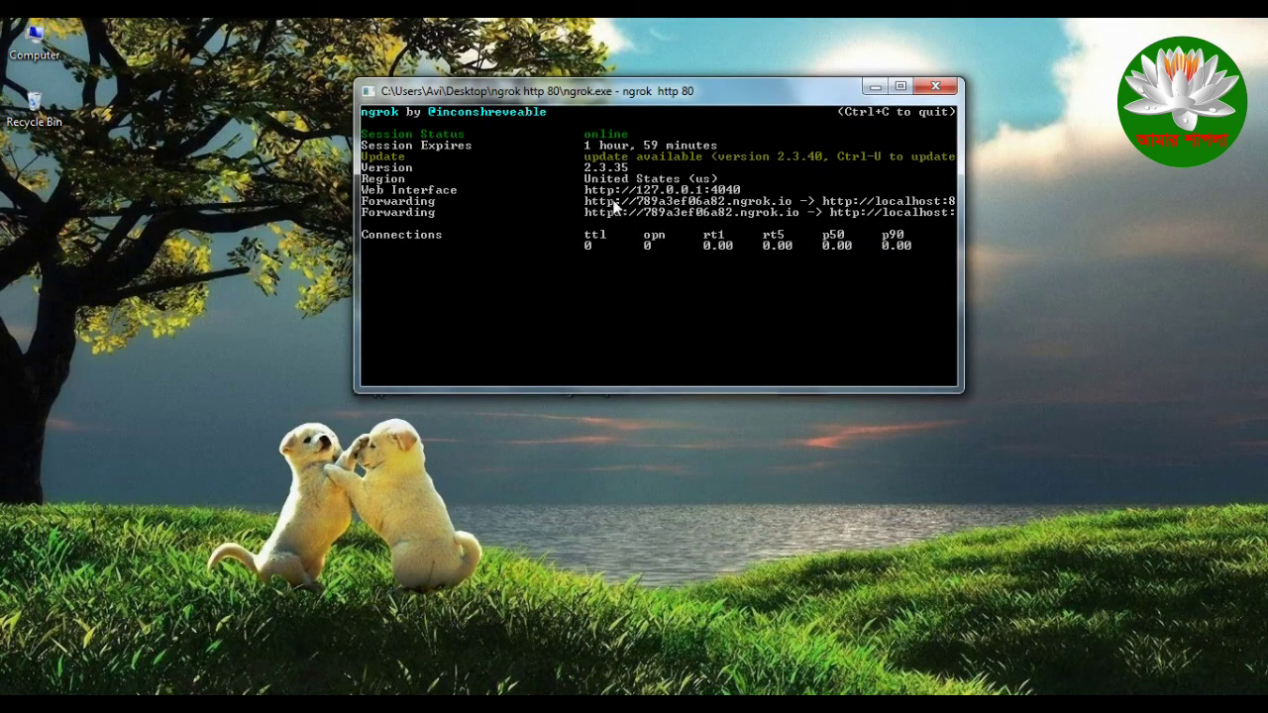
{"action": "right_click", "coordinate": [602, 202]}
{"action": "left_click", "coordinate": [634, 211]}
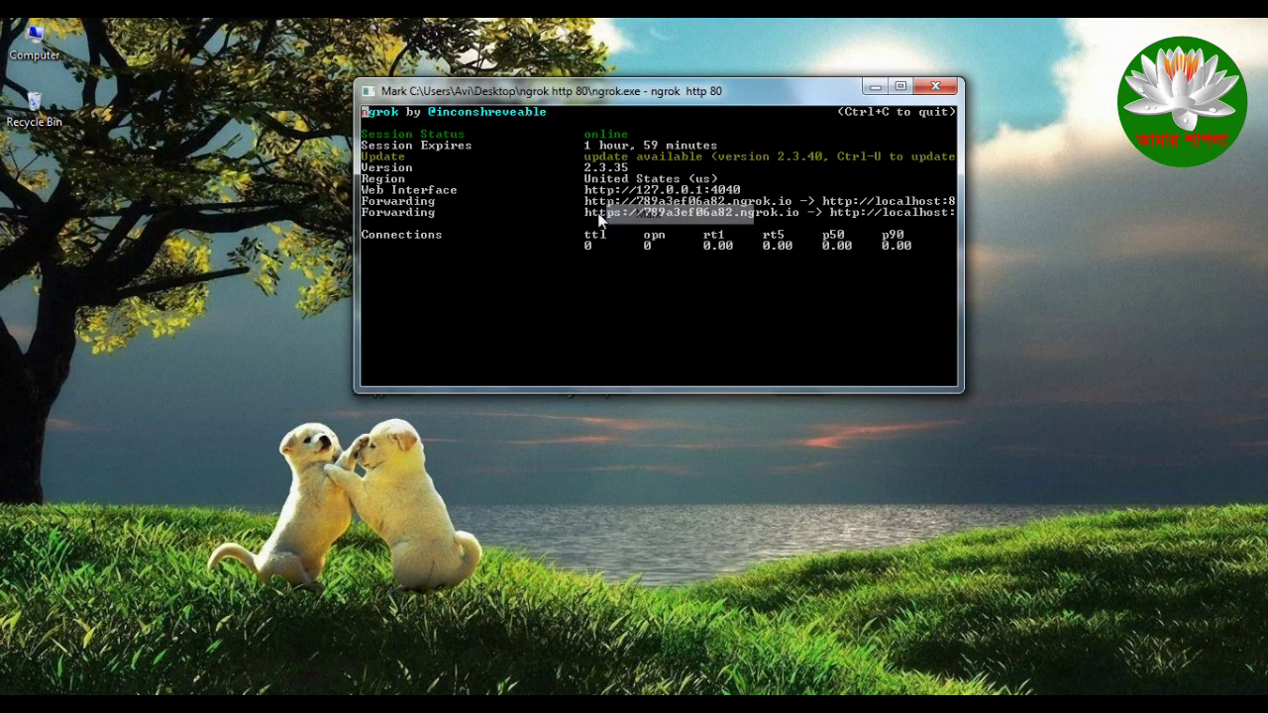
{"action": "left_click_drag", "start_coordinate": [586, 201], "coordinate": [791, 207]}
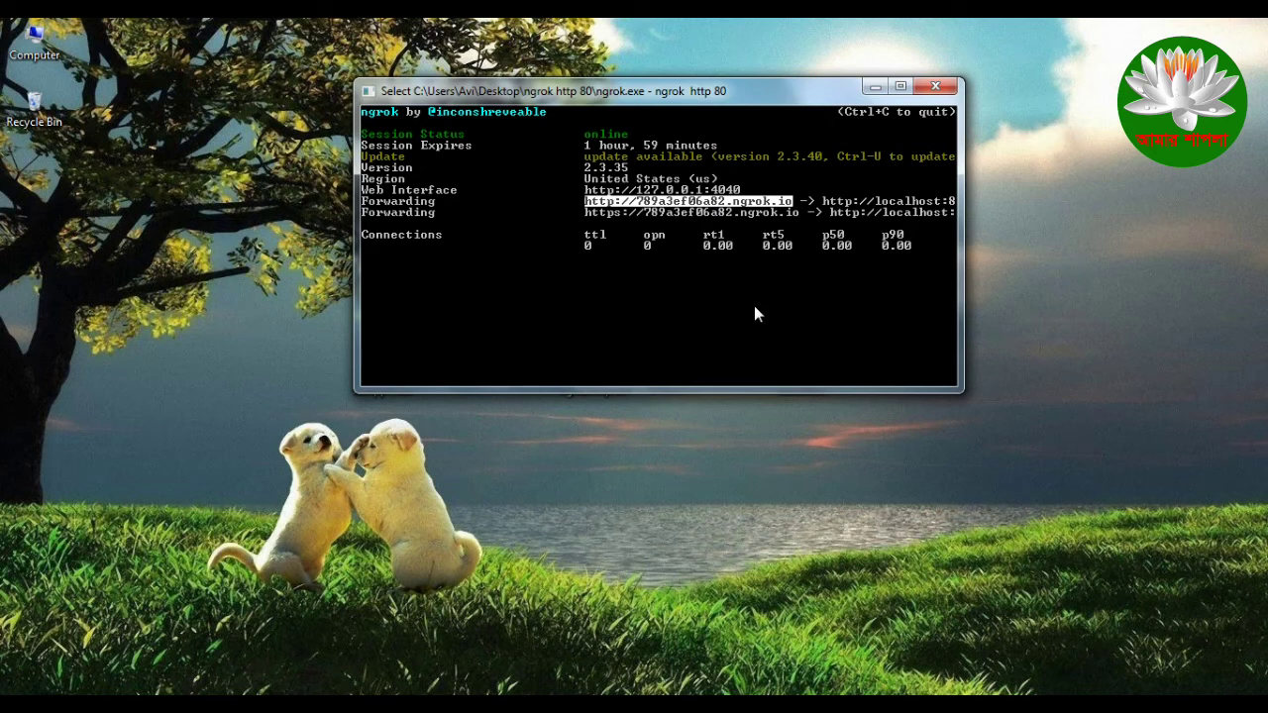
{"action": "key", "text": "Return"}
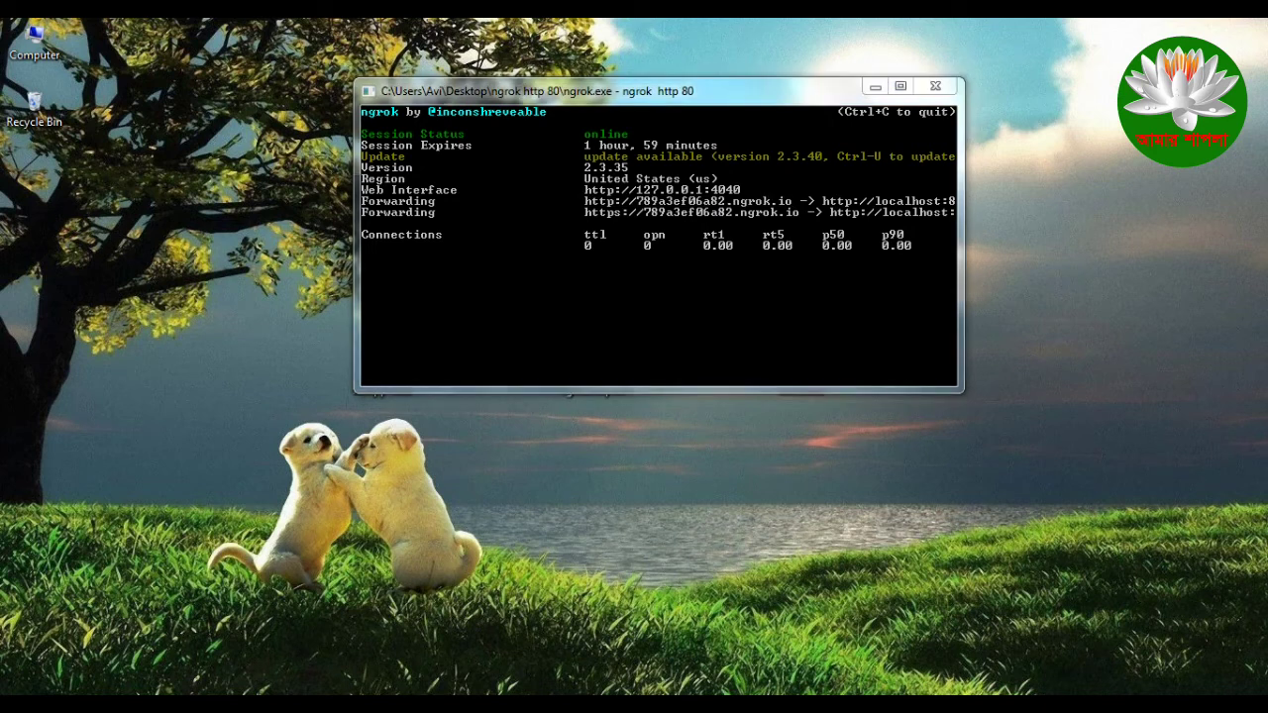
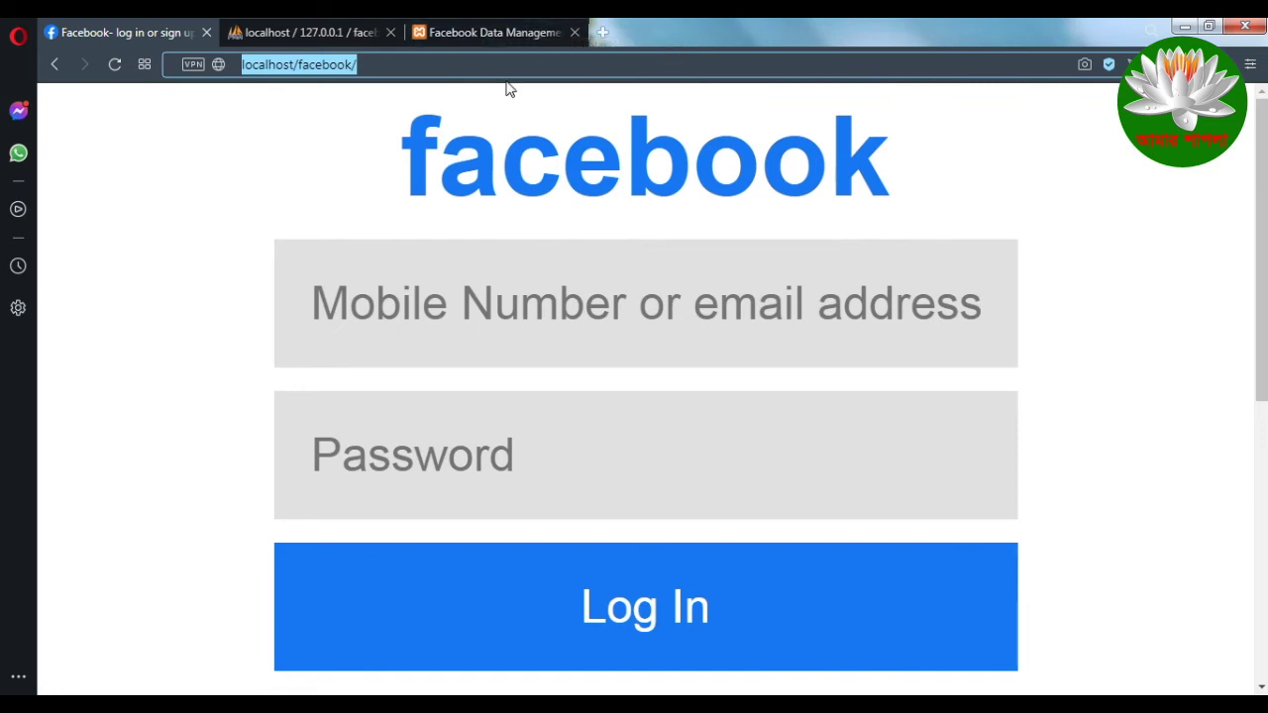
Step: Open a new Speed Dial tab in Opera to enter the ngrok address
{"action": "key", "text": "ctrl+t"}
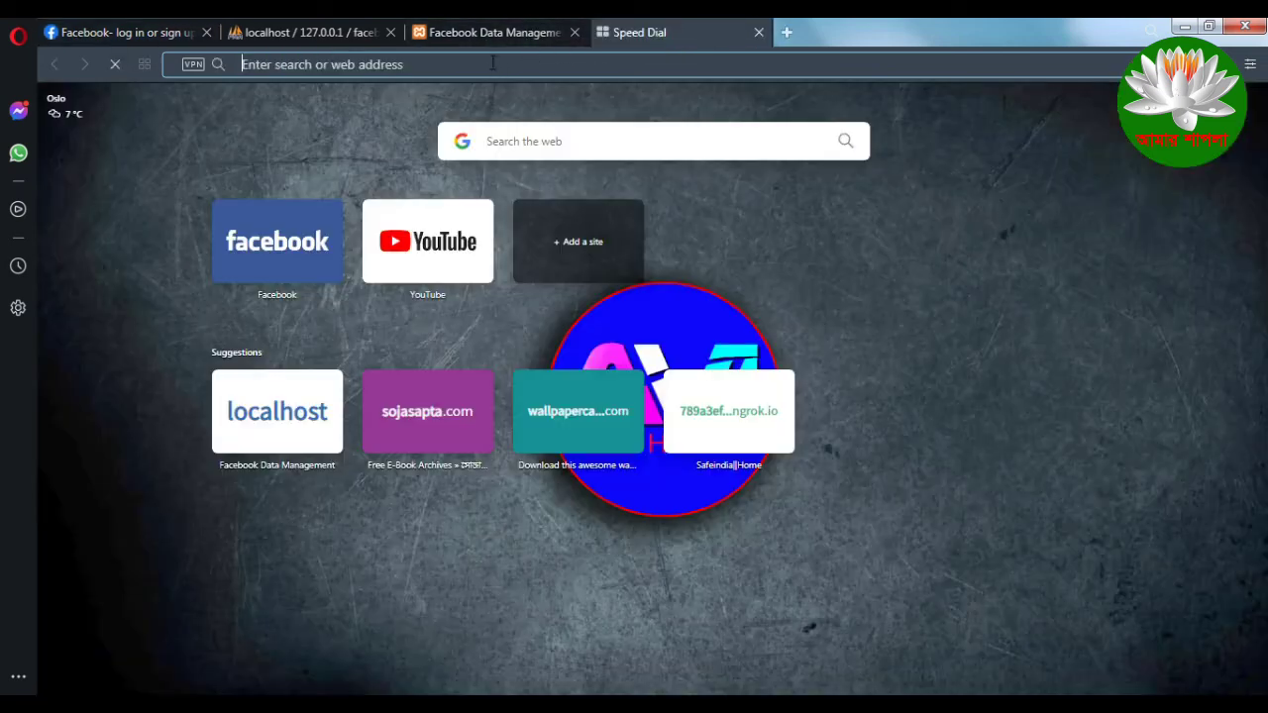
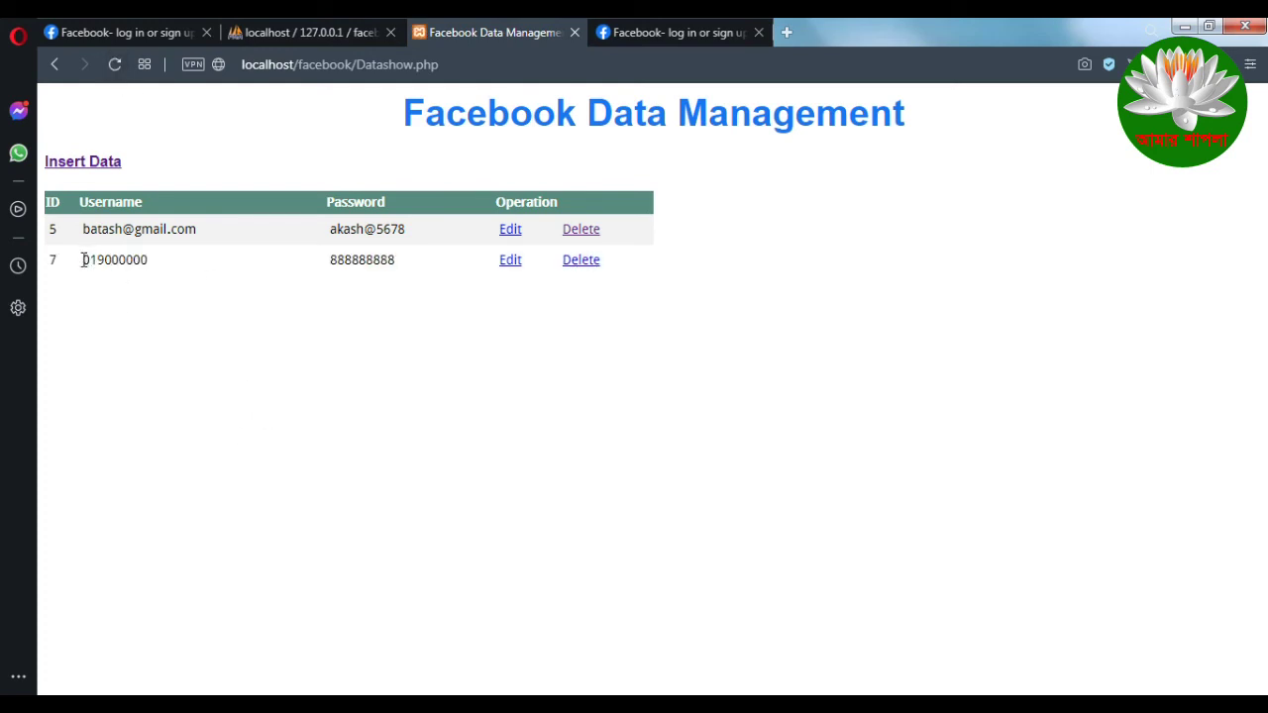
Step: Highlight row 7's captured username and password, then minimize Opera to reveal the ngrok request log
{"action": "left_click_drag", "start_coordinate": [83, 260], "coordinate": [167, 265]}
{"action": "left_click_drag", "start_coordinate": [331, 260], "coordinate": [416, 265]}
{"action": "left_click", "coordinate": [416, 267]}
{"action": "left_click_drag", "start_coordinate": [84, 259], "coordinate": [408, 266]}
{"action": "left_click", "coordinate": [412, 425]}
{"action": "left_click_drag", "start_coordinate": [85, 259], "coordinate": [468, 263]}
{"action": "left_click", "coordinate": [1185, 26]}
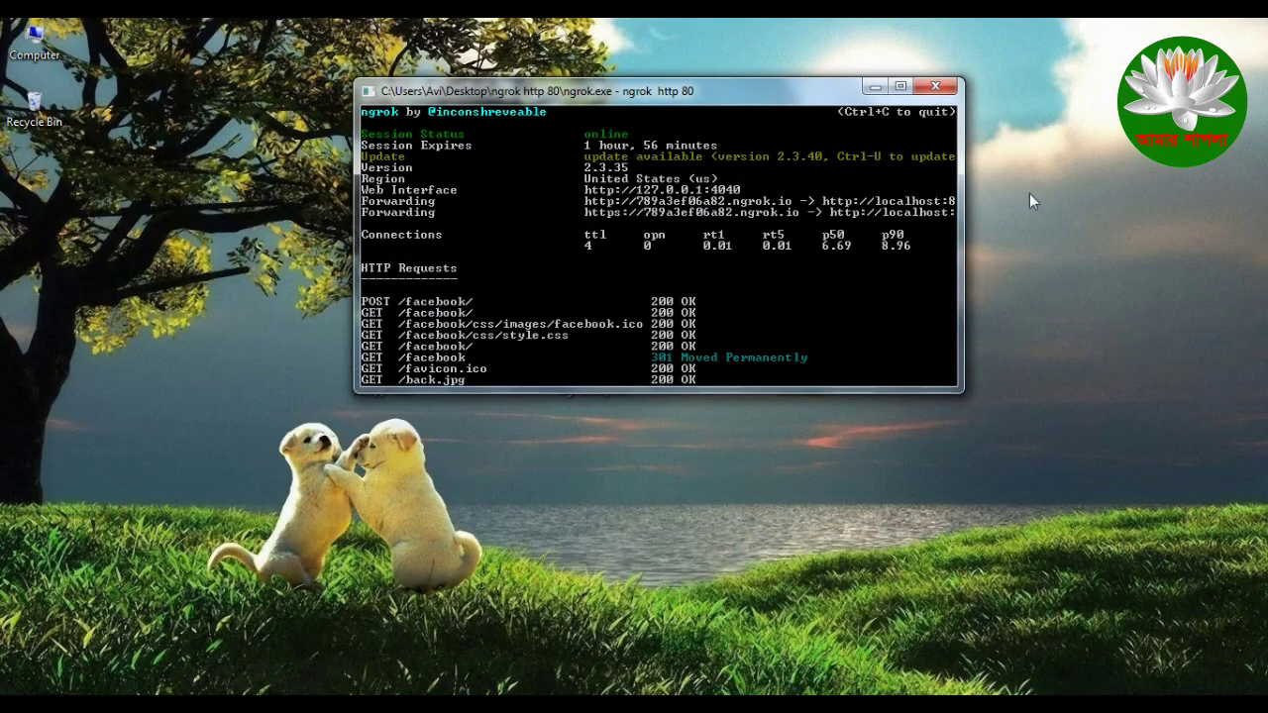
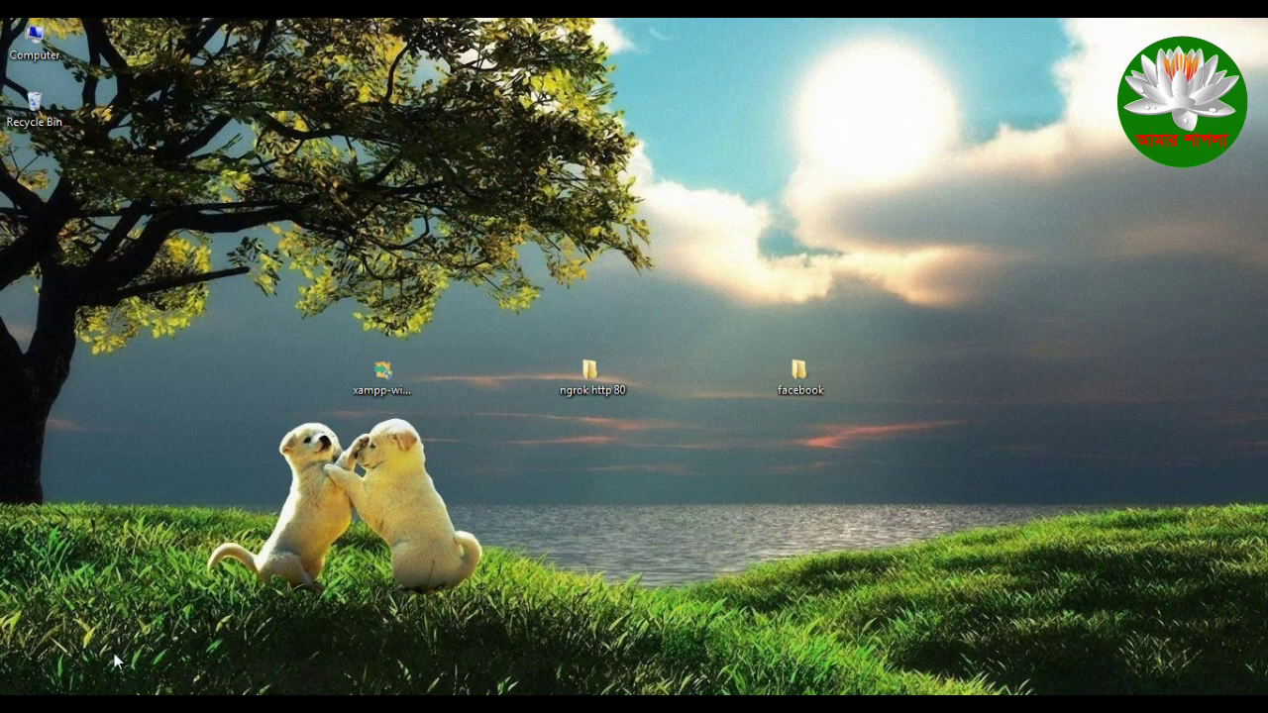
Step: Open the desktop facebook folder to list its 8 items, then launch Sublime Text
{"action": "double_click", "coordinate": [782, 379]}
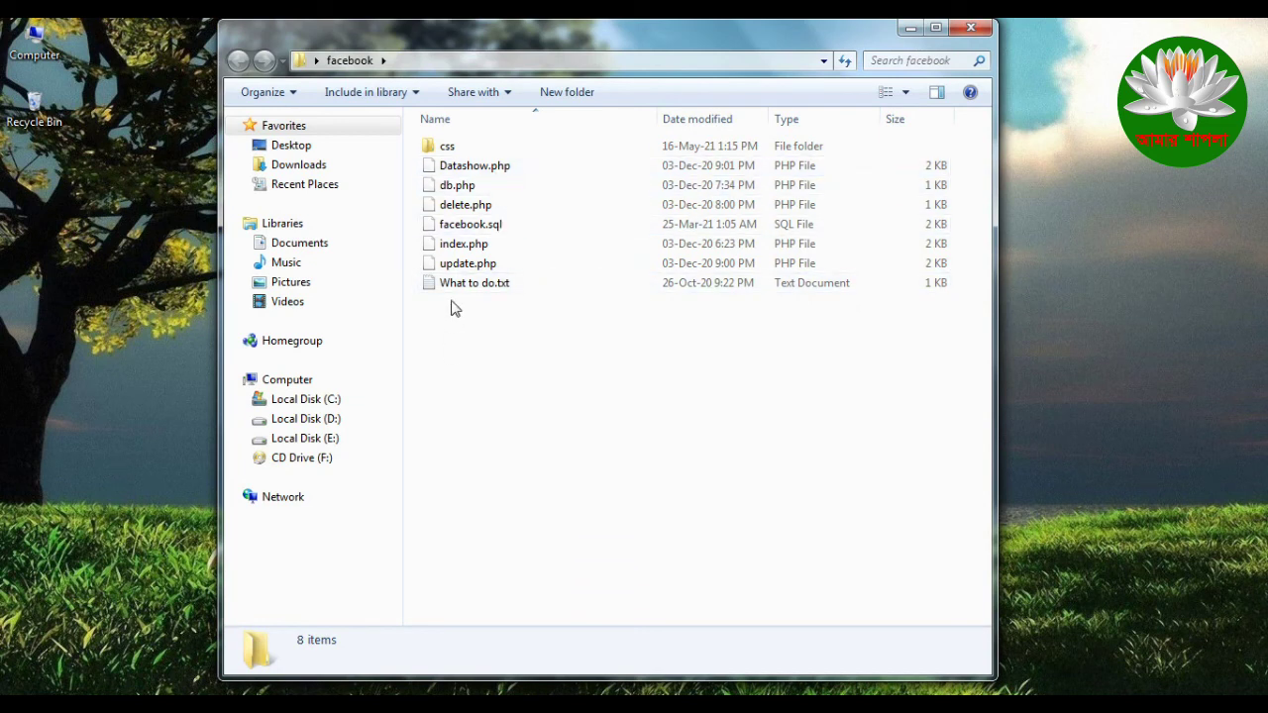
{"action": "left_click", "coordinate": [194, 614]}
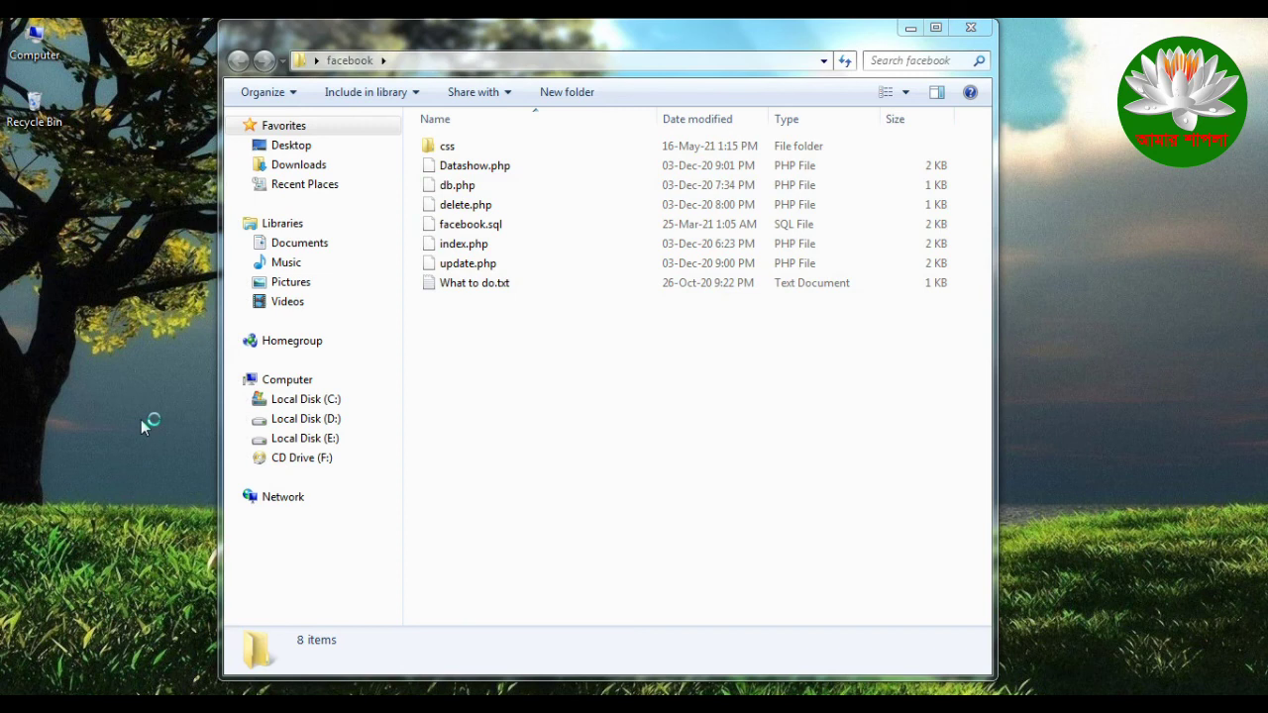
Step: Close the empty Datashow.php tab and Sublime, then open the facebook folder's index.php in Sublime Text
{"action": "left_click", "coordinate": [174, 75]}
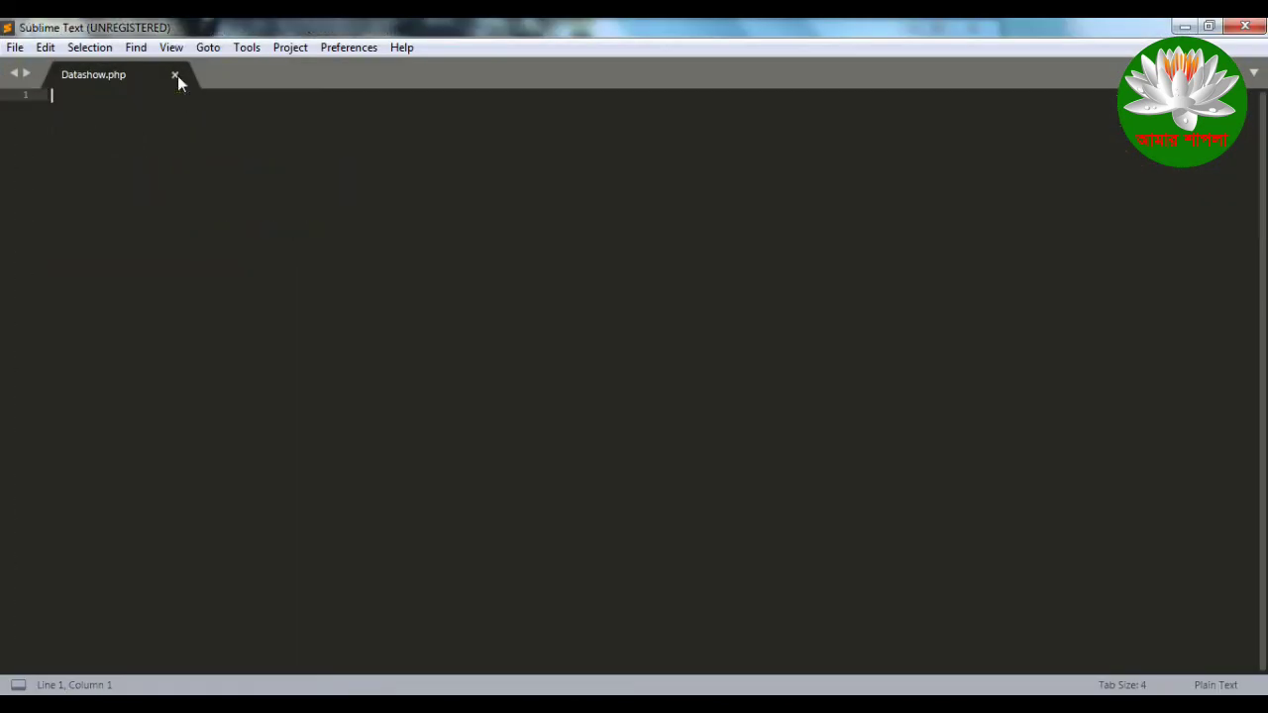
{"action": "left_click", "coordinate": [1185, 27]}
{"action": "left_click_drag", "start_coordinate": [464, 243], "coordinate": [138, 662]}
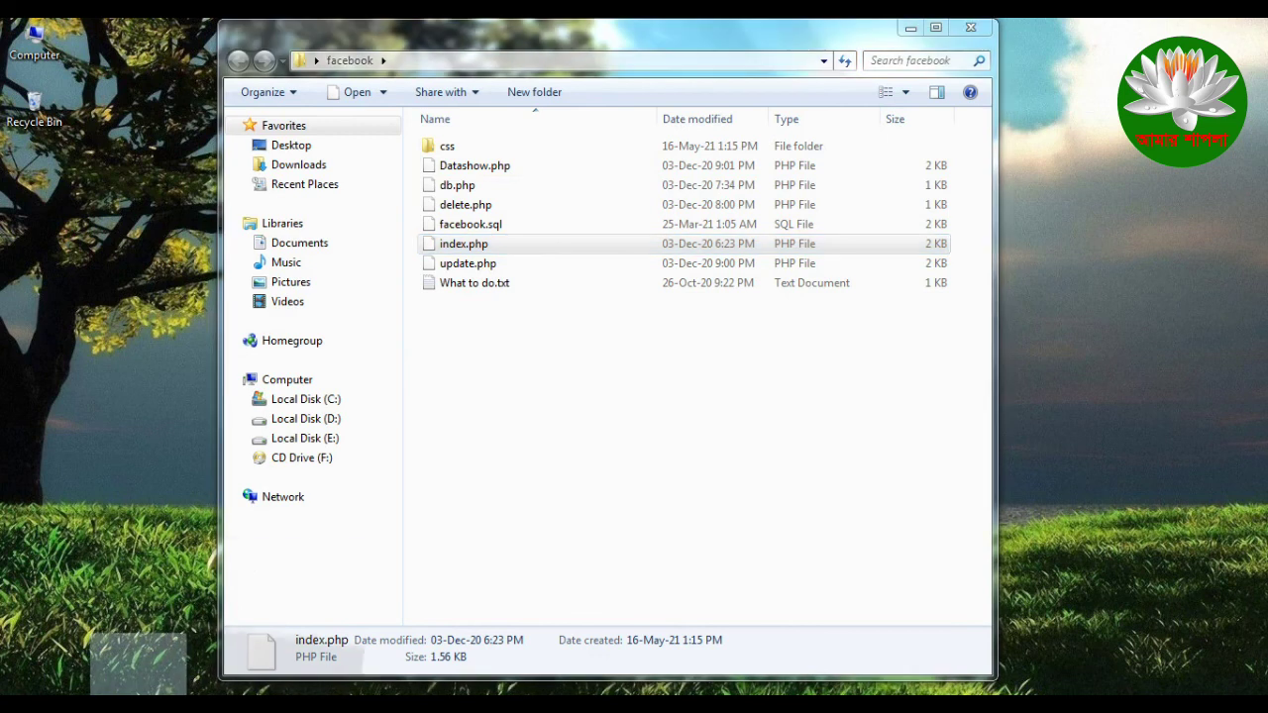
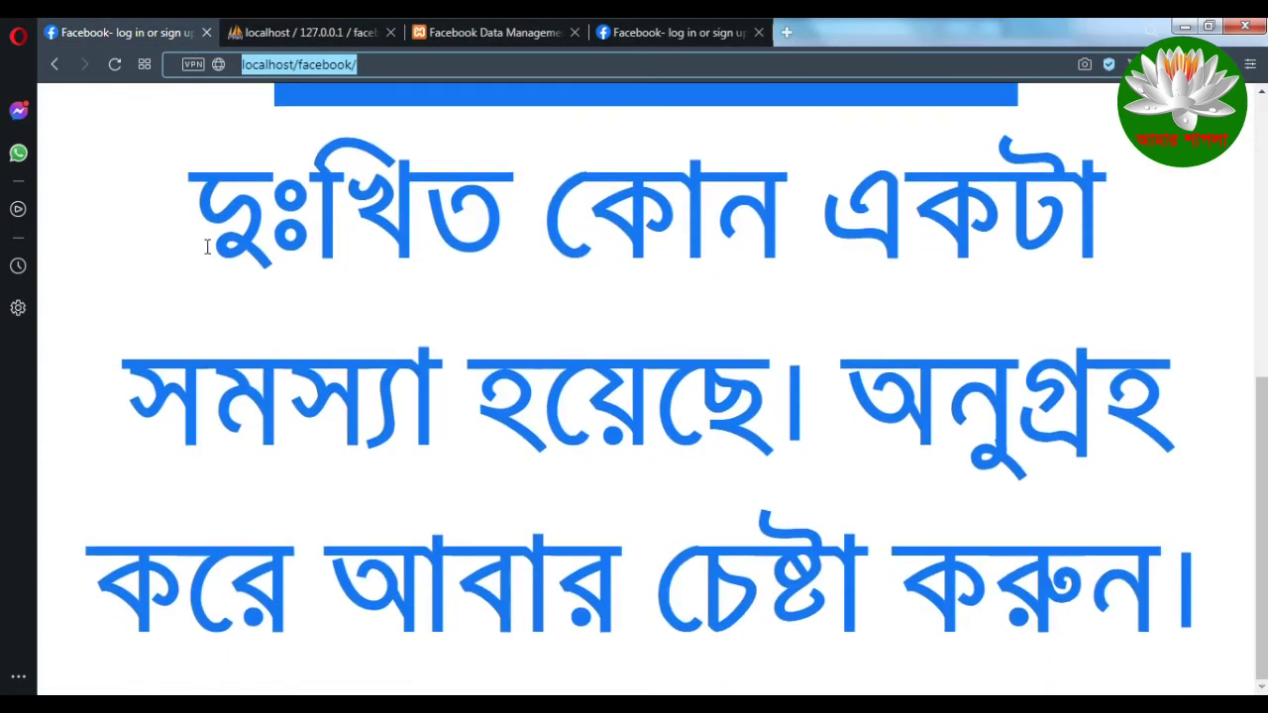
{"action": "triple_click", "coordinate": [561, 272]}
{"action": "scroll", "coordinate": [552, 558], "scroll_direction": "up", "scroll_amount": 4}
{"action": "scroll", "coordinate": [525, 525], "scroll_direction": "up", "scroll_amount": 1}
{"action": "scroll", "coordinate": [499, 495], "scroll_direction": "down", "scroll_amount": 5}
{"action": "left_click", "coordinate": [219, 245]}
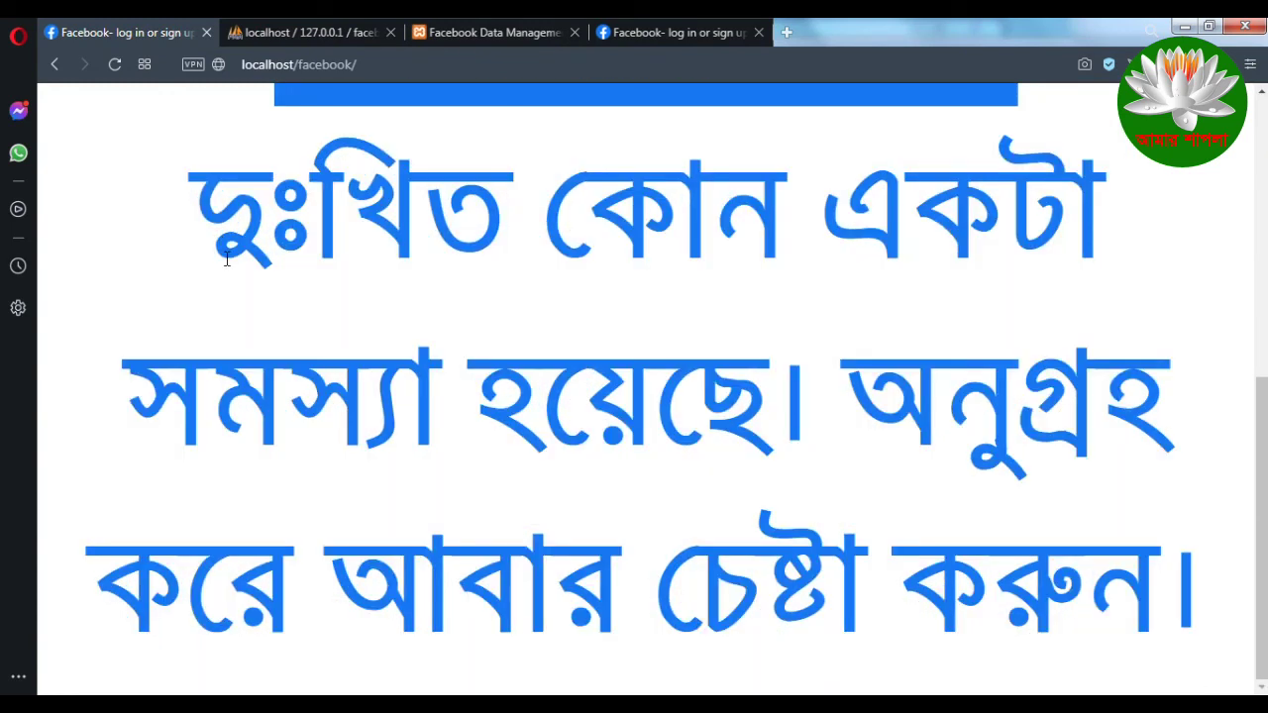
{"action": "scroll", "coordinate": [331, 427], "scroll_direction": "up", "scroll_amount": 5}
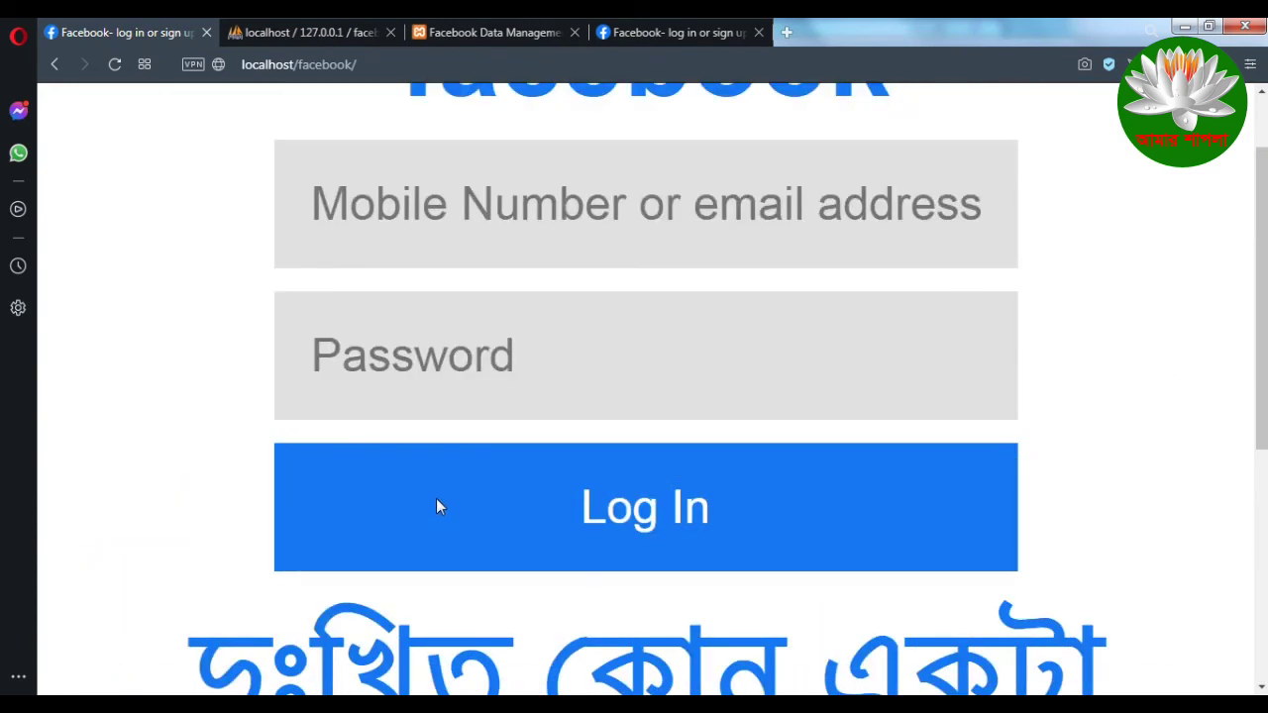
{"action": "scroll", "coordinate": [439, 507], "scroll_direction": "down", "scroll_amount": 5}
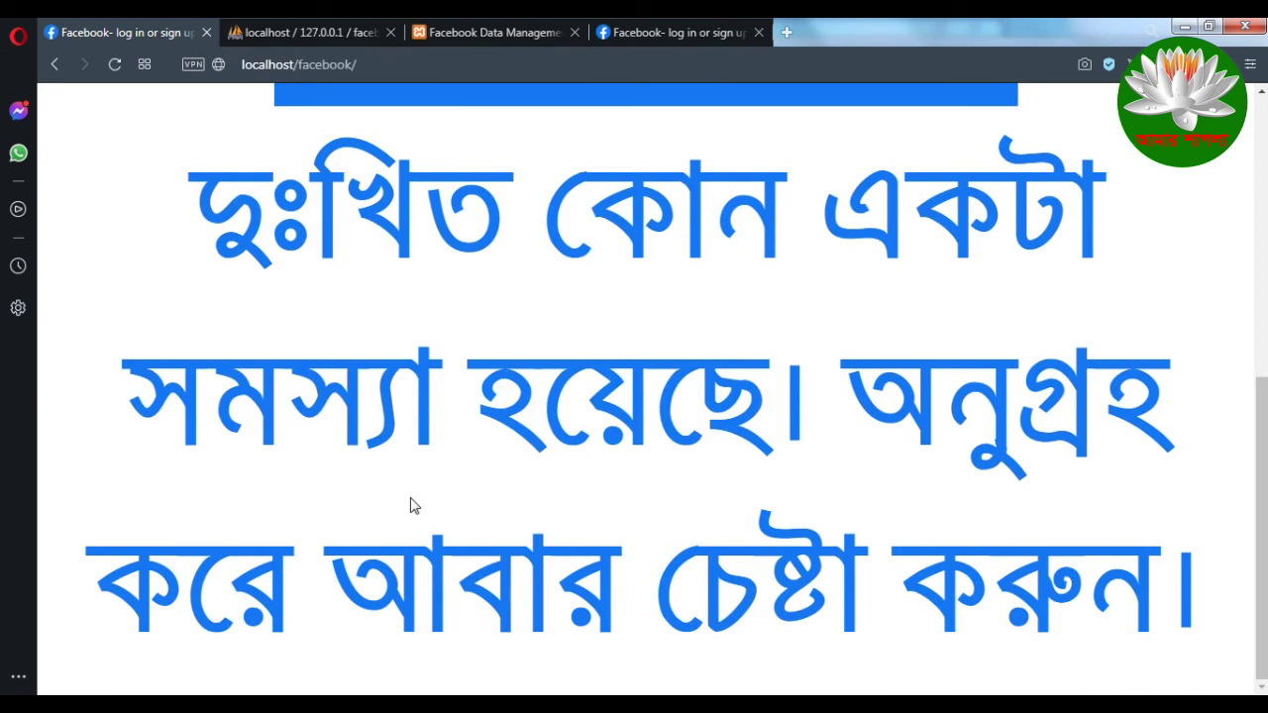
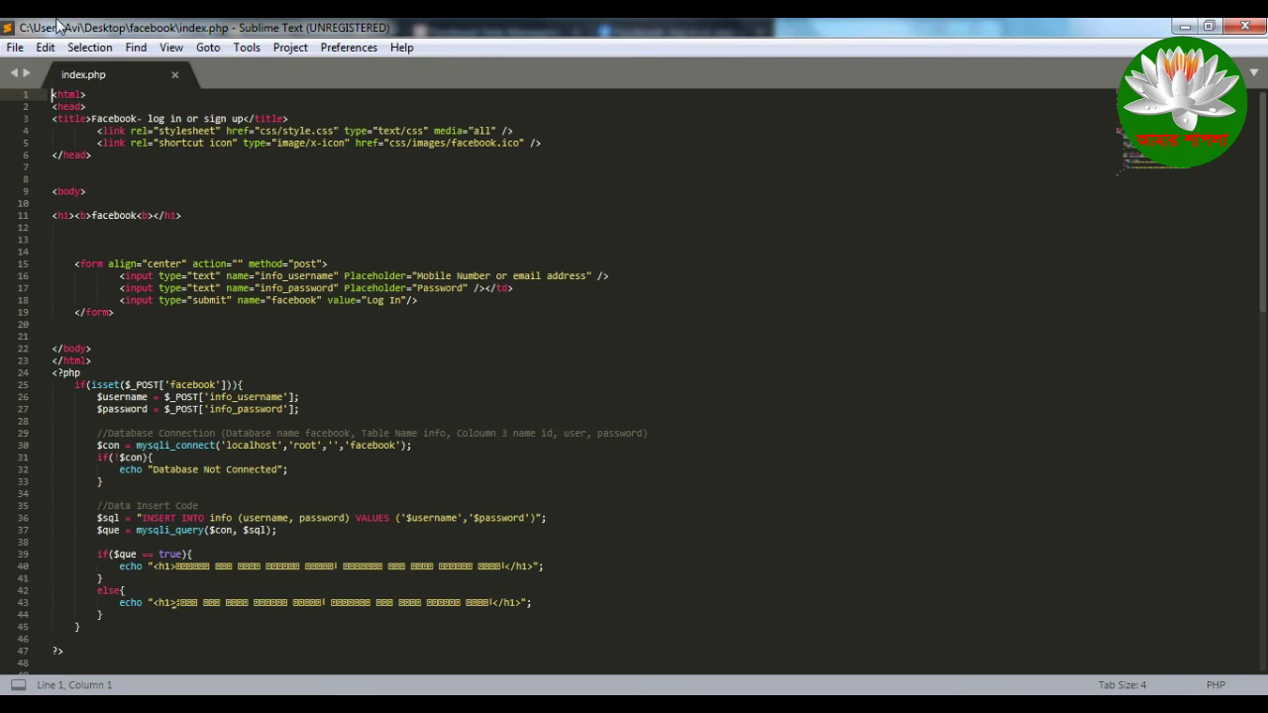
Step: Highlight the Bengali text following <h1> in the line 40 echo statement of index.php
{"action": "left_click", "coordinate": [300, 193]}
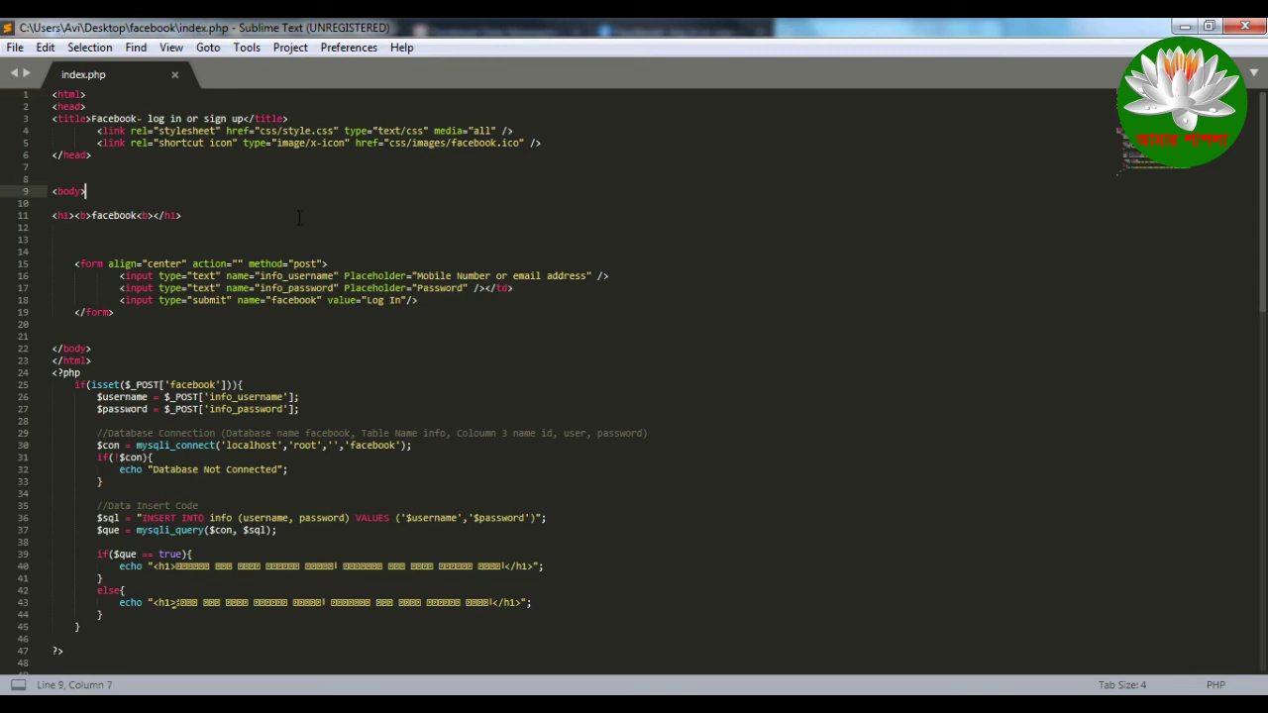
{"action": "left_click", "coordinate": [151, 165]}
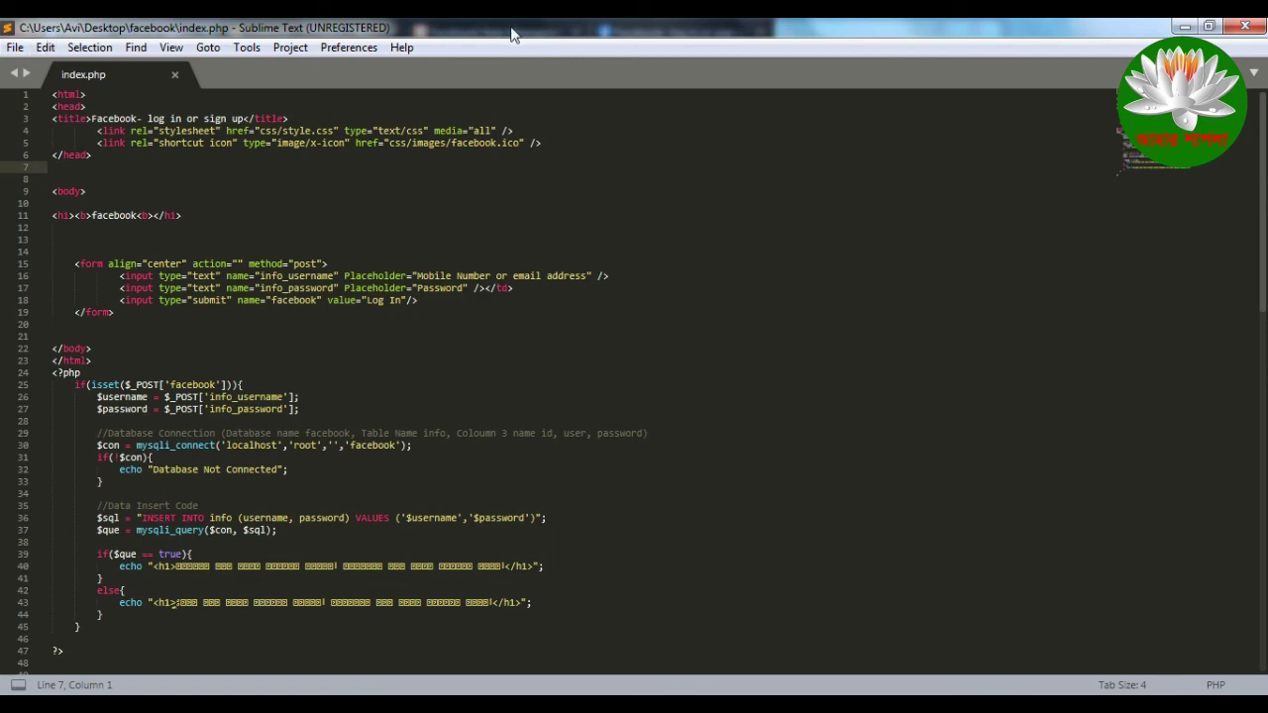
{"action": "scroll", "coordinate": [326, 482], "scroll_direction": "down", "scroll_amount": 7}
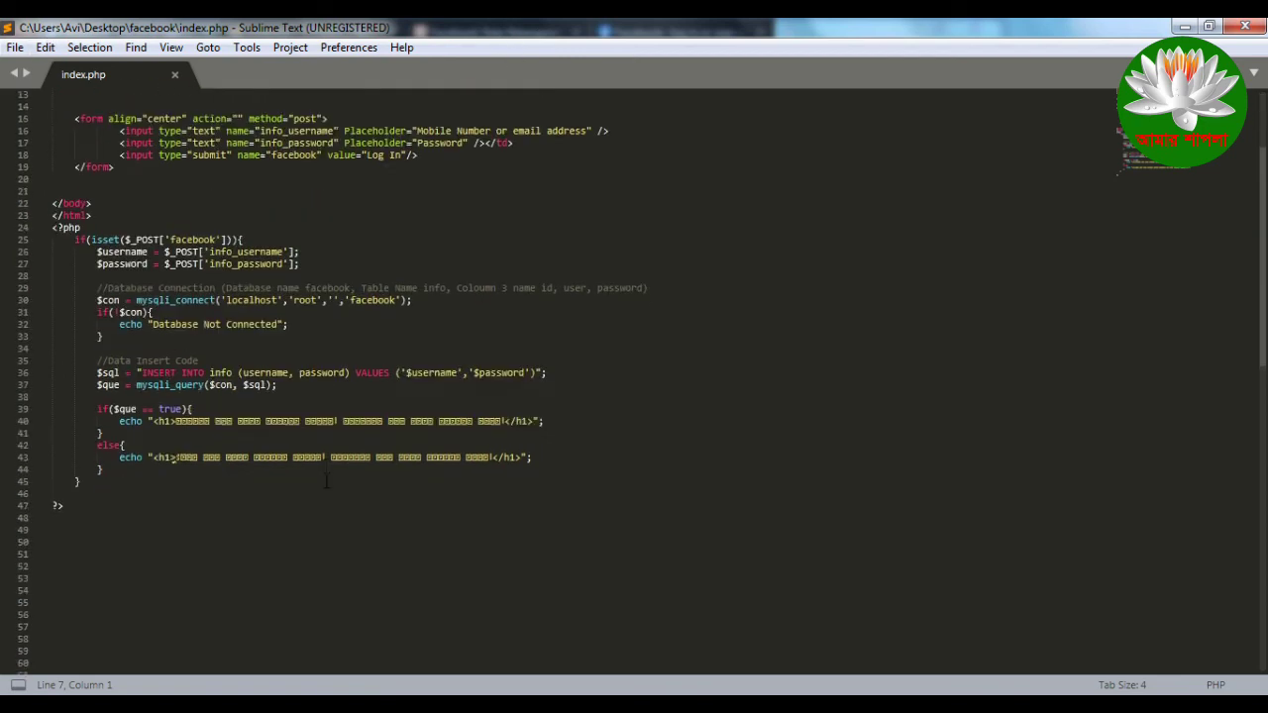
{"action": "left_click_drag", "start_coordinate": [177, 312], "coordinate": [505, 312]}
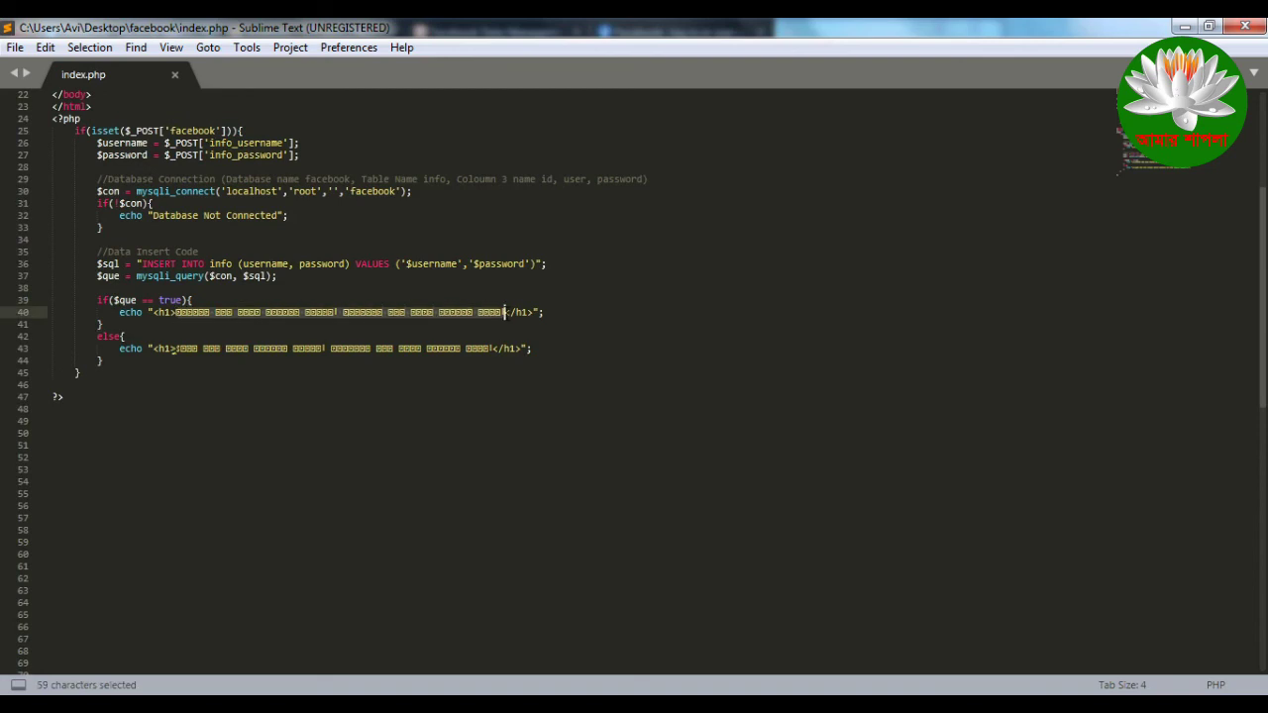
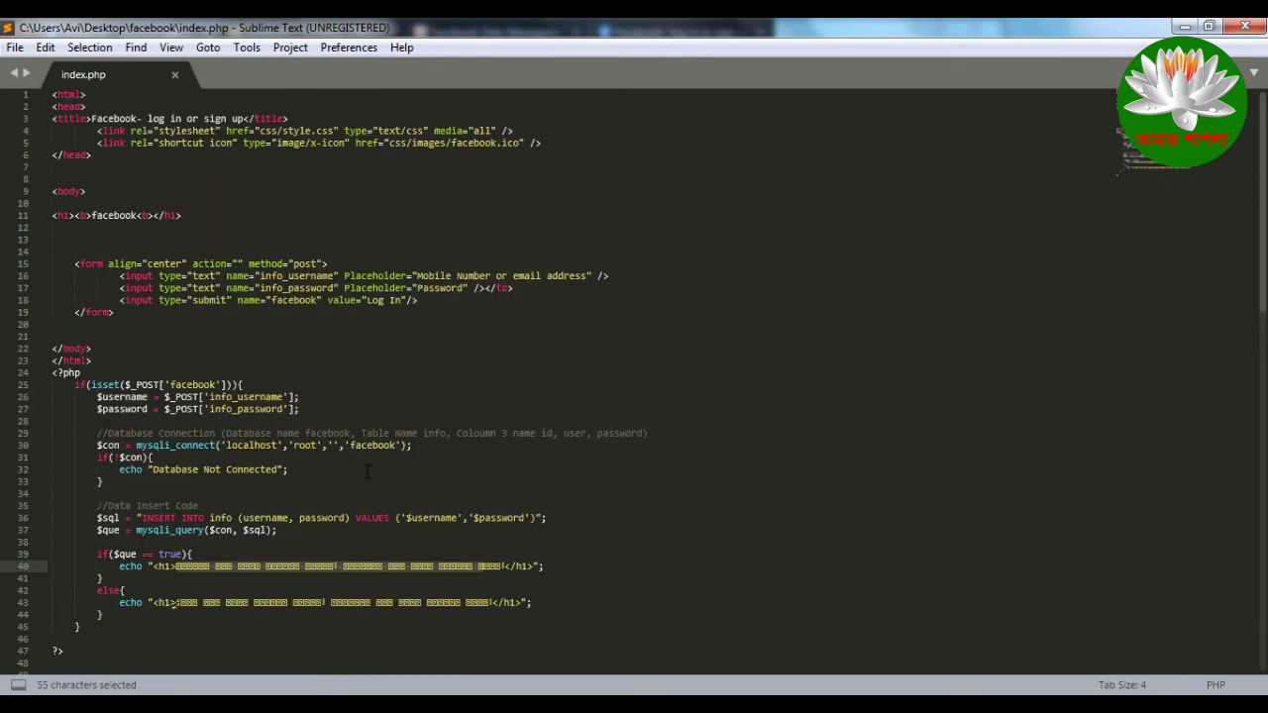
{"action": "left_click", "coordinate": [332, 408]}
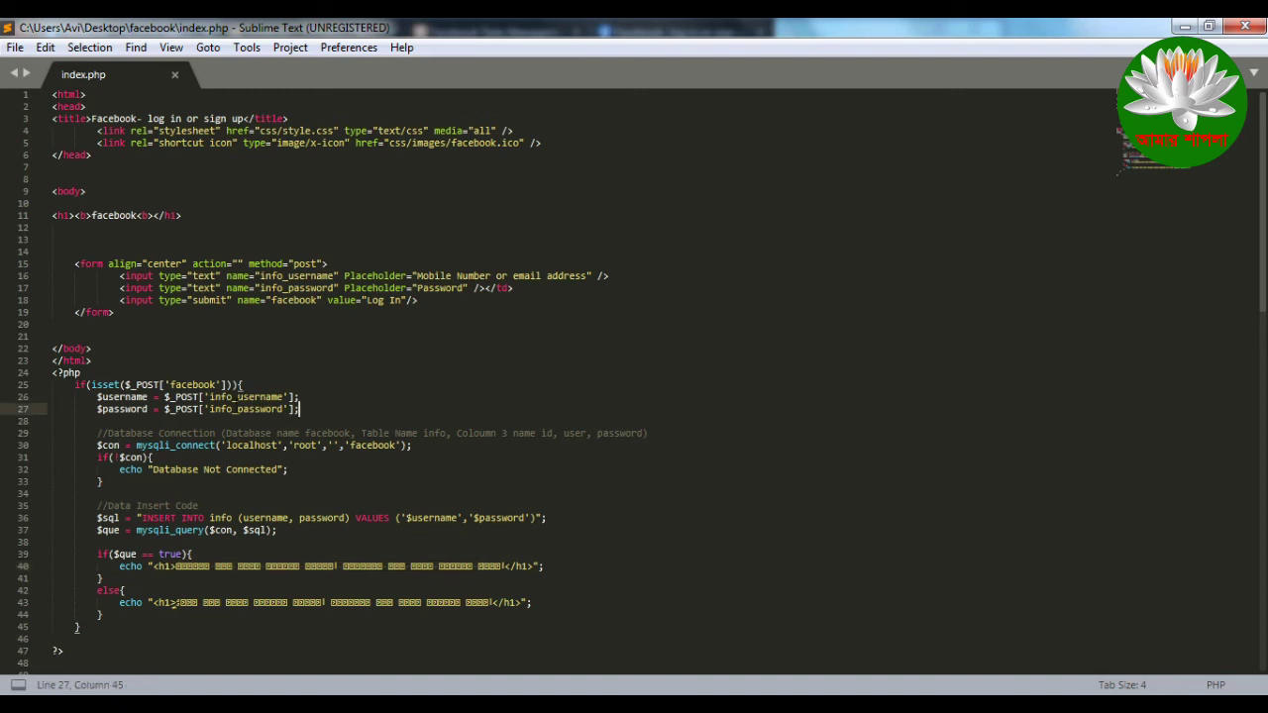
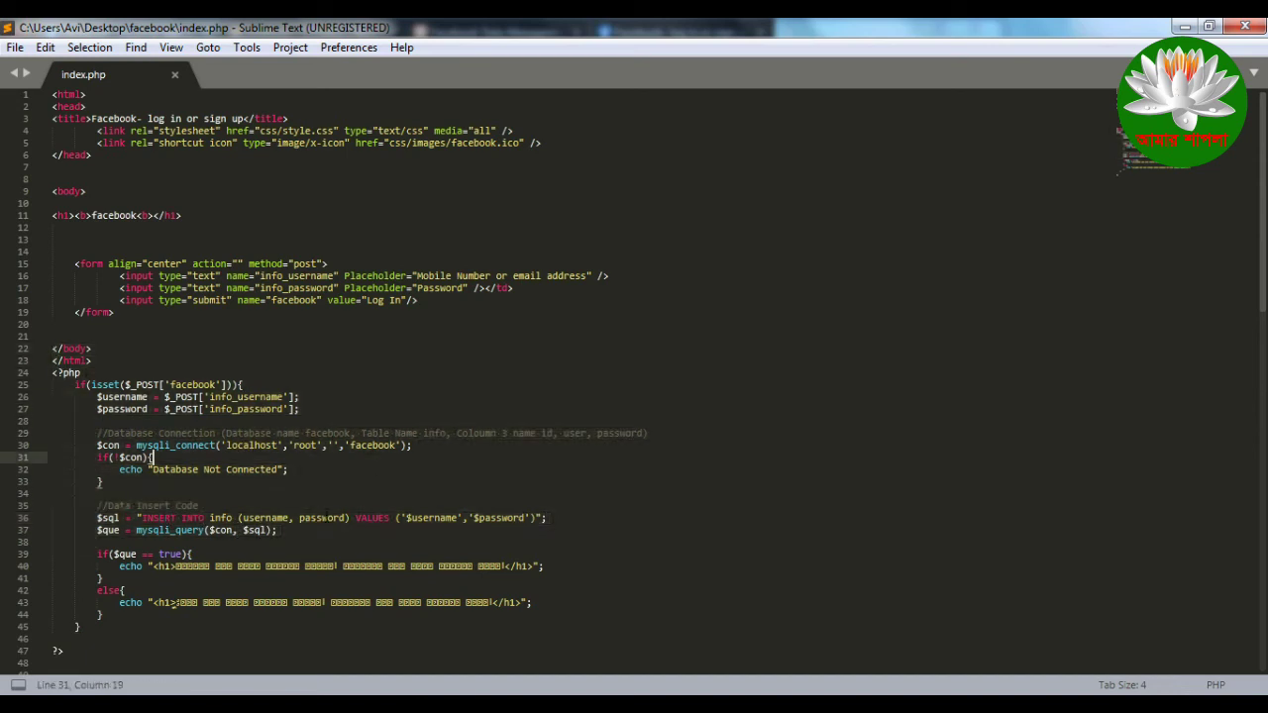
Step: Highlight the insert query code and the Bengali success and failure messages on lines 40 and 43
{"action": "left_click_drag", "start_coordinate": [348, 535], "coordinate": [105, 222]}
{"action": "left_click", "coordinate": [303, 202]}
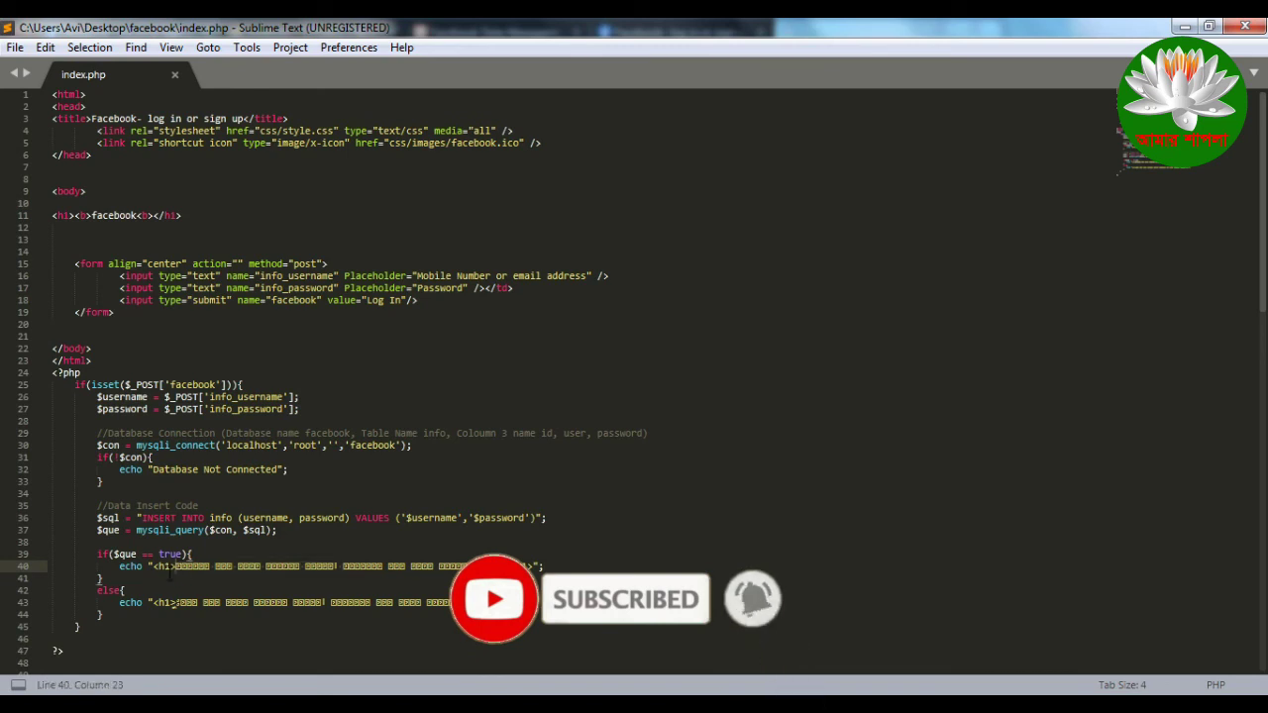
{"action": "left_click_drag", "start_coordinate": [175, 566], "coordinate": [102, 614]}
{"action": "left_click_drag", "start_coordinate": [532, 602], "coordinate": [178, 602]}
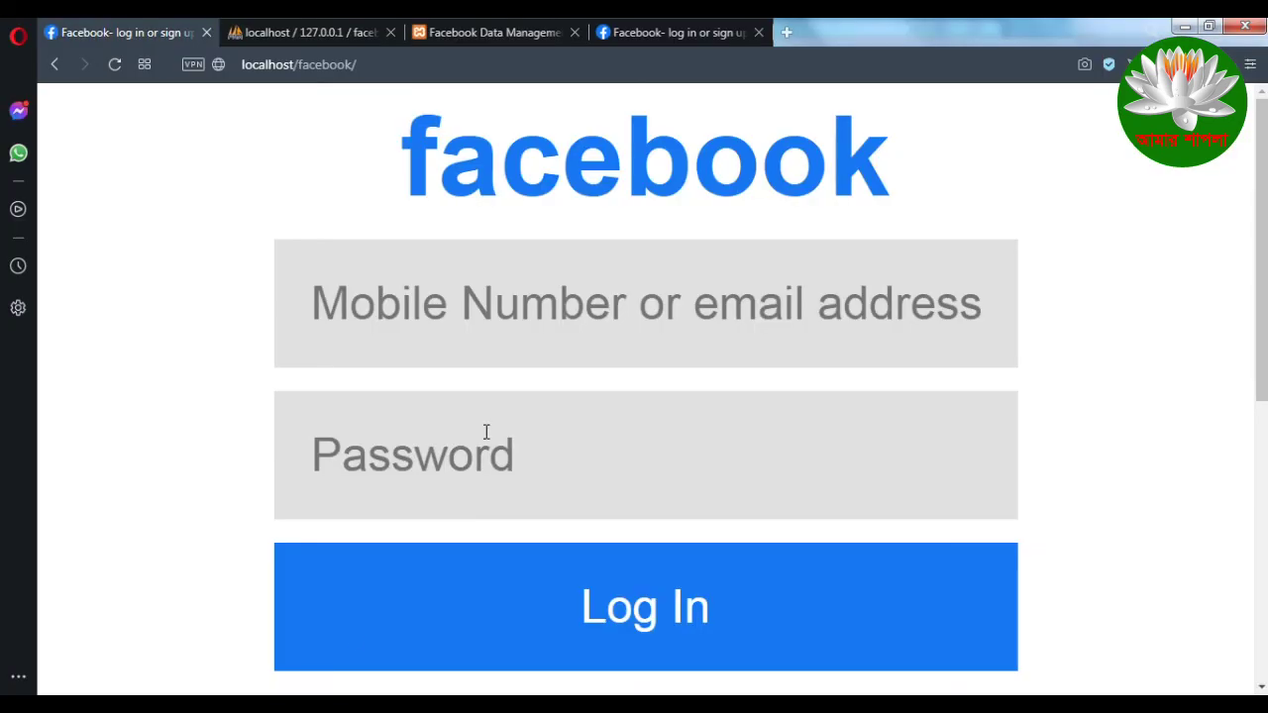
{"action": "scroll", "coordinate": [487, 432], "scroll_direction": "down", "scroll_amount": 5}
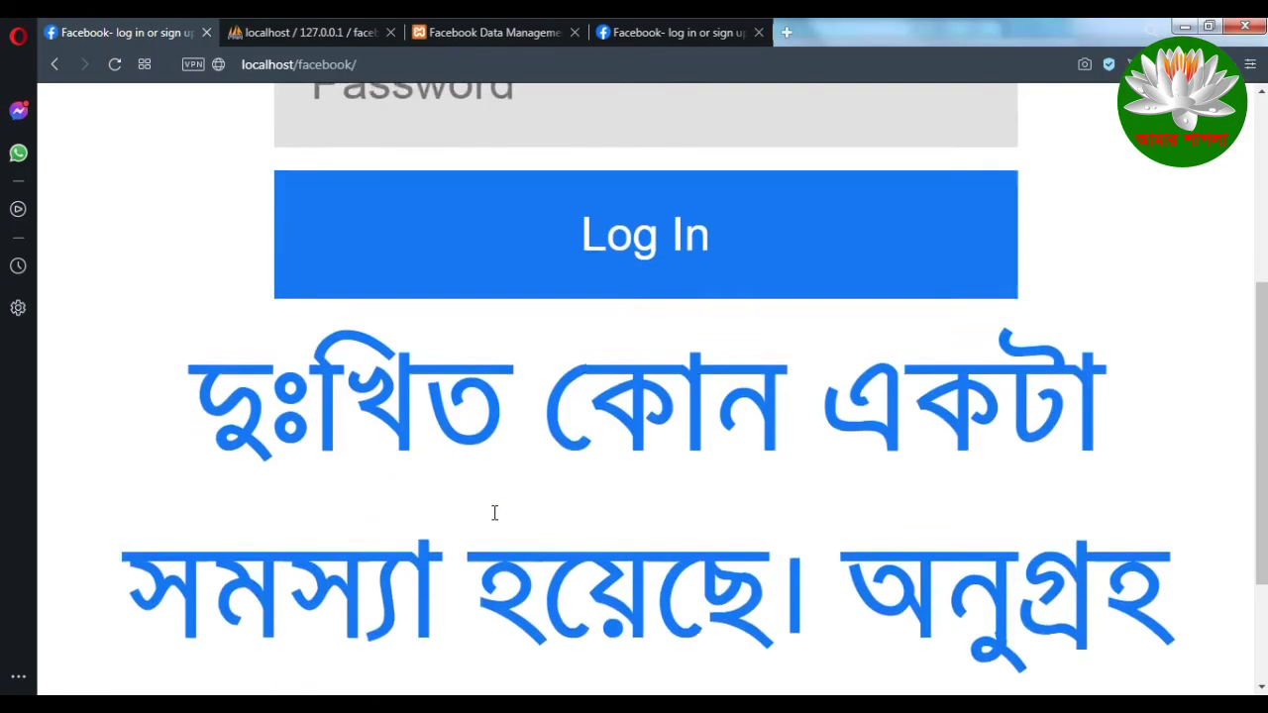
{"action": "left_click_drag", "start_coordinate": [190, 198], "coordinate": [837, 426]}
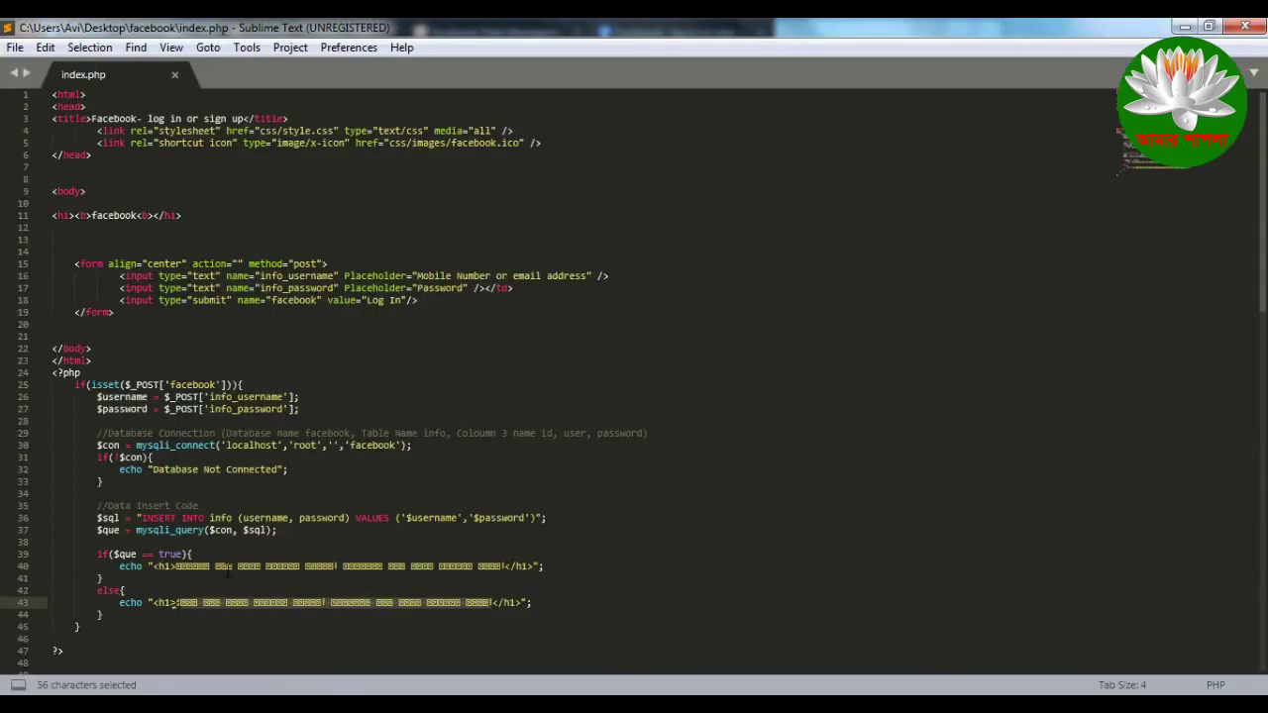
{"action": "left_click", "coordinate": [187, 569]}
{"action": "left_click_drag", "start_coordinate": [176, 566], "coordinate": [511, 567]}
{"action": "left_click_drag", "start_coordinate": [180, 567], "coordinate": [179, 602]}
Step: Clear the selections, scroll back up to the login form, and minimize Opera and Sublime Text
{"action": "left_click", "coordinate": [274, 104]}
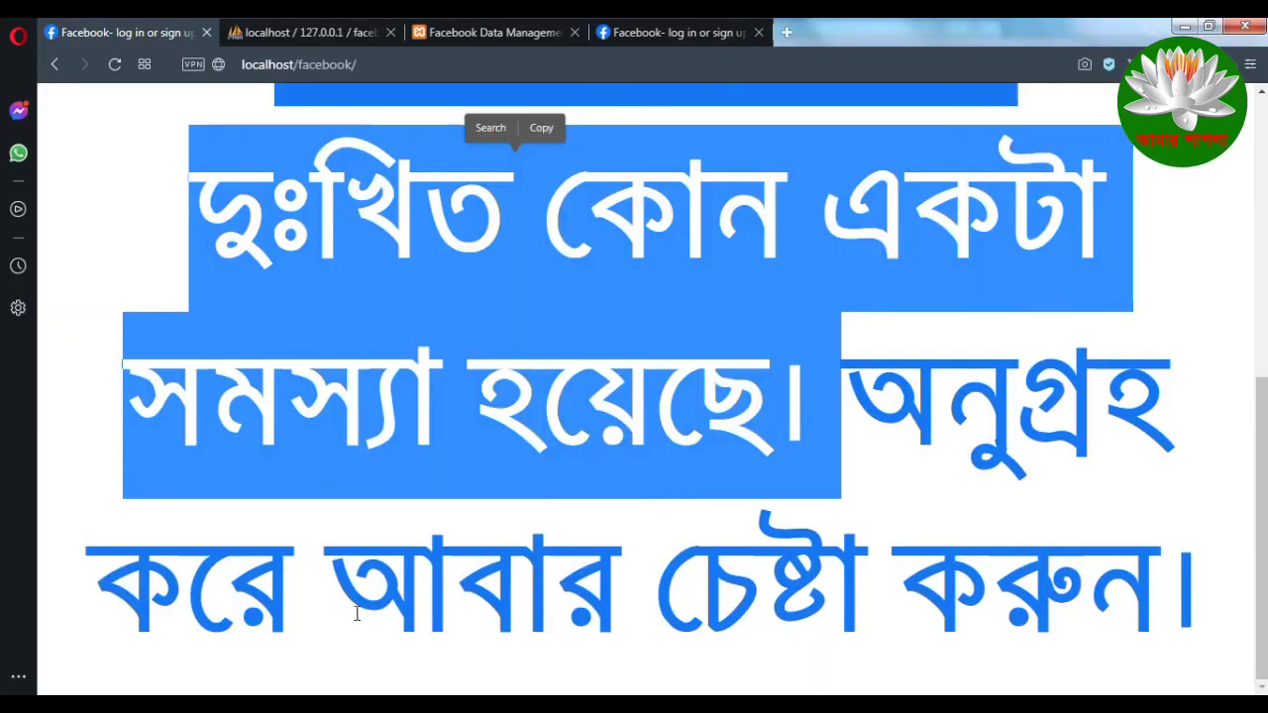
{"action": "left_click", "coordinate": [541, 286]}
{"action": "scroll", "coordinate": [529, 359], "scroll_direction": "up", "scroll_amount": 3}
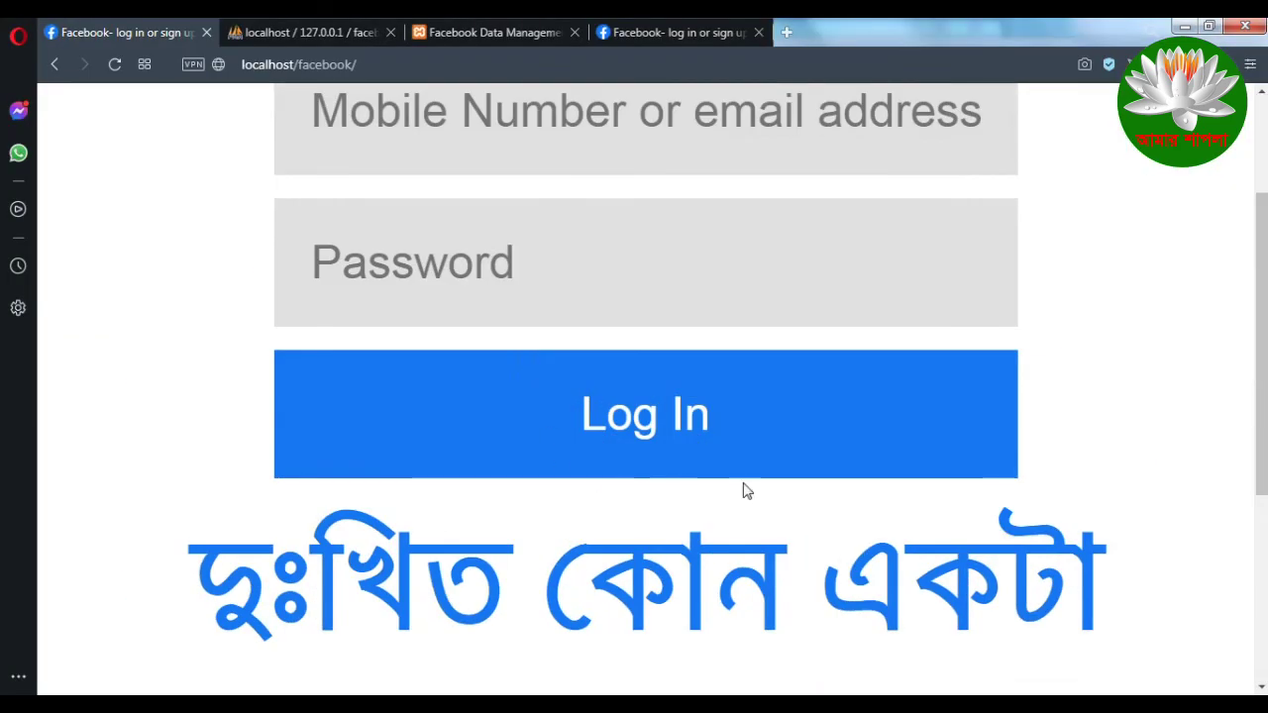
{"action": "scroll", "coordinate": [1093, 271], "scroll_direction": "up", "scroll_amount": 2}
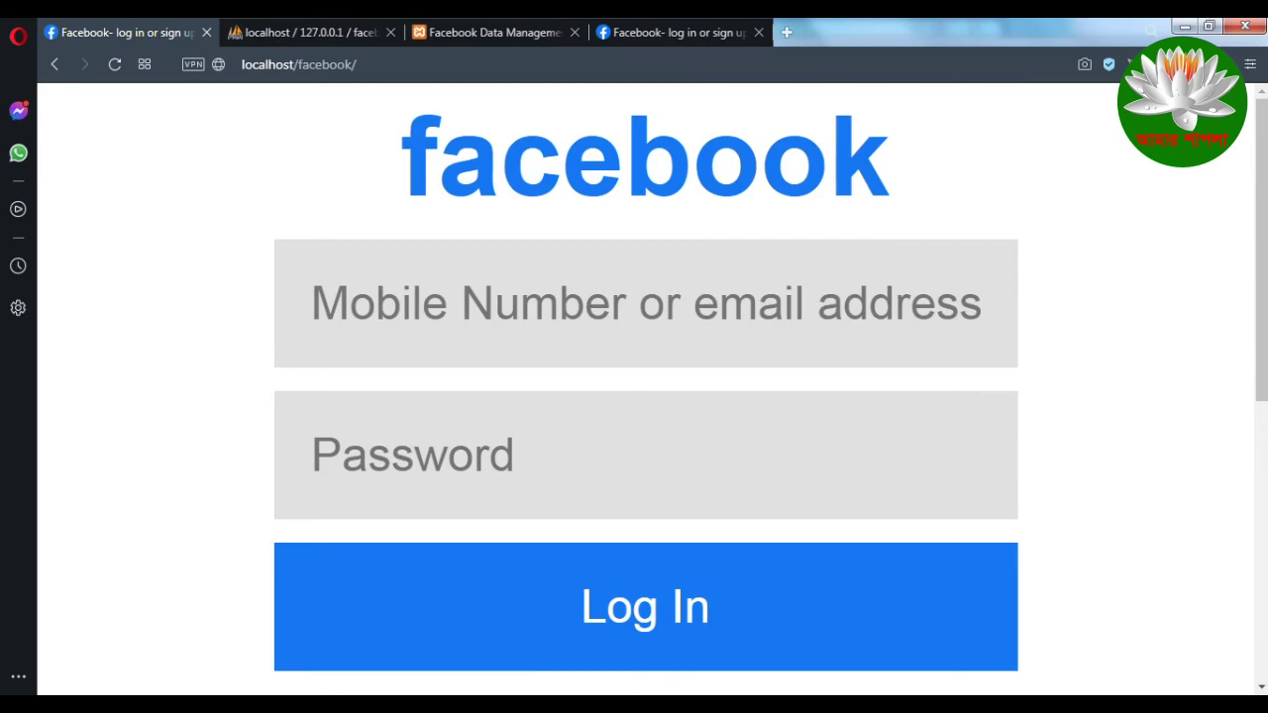
{"action": "left_click", "coordinate": [1186, 26]}
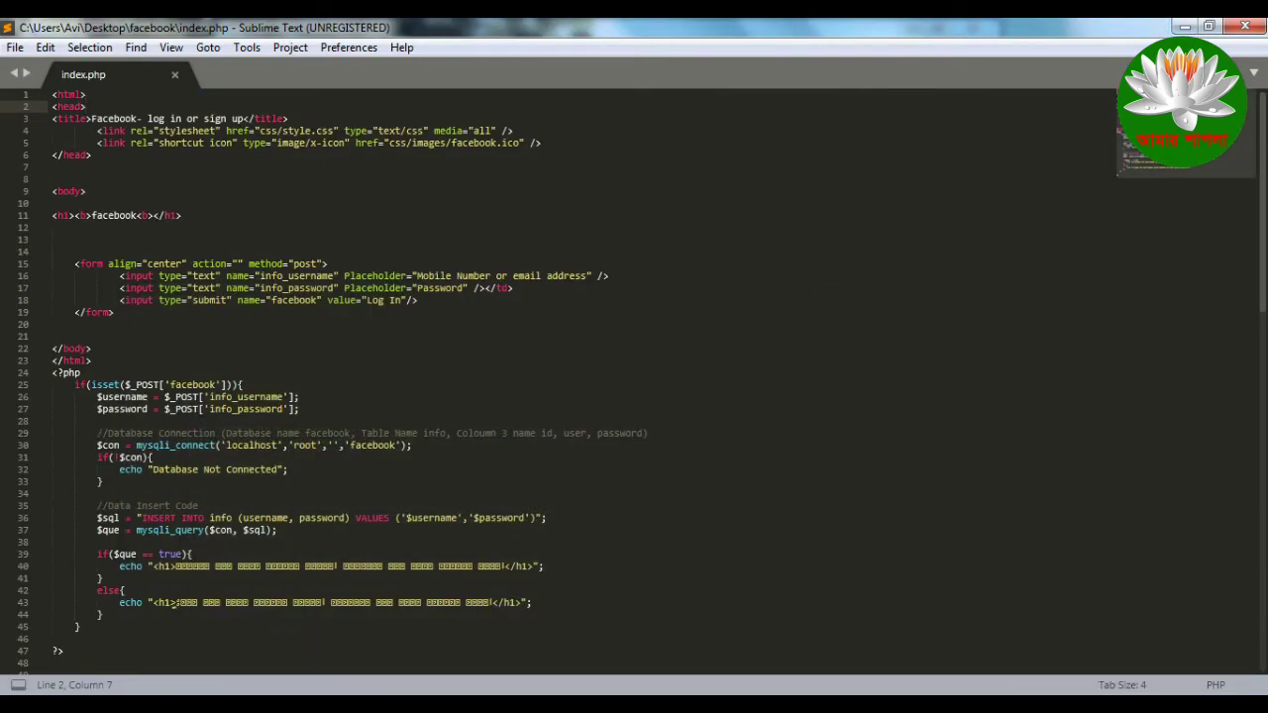
{"action": "left_click", "coordinate": [1188, 24]}
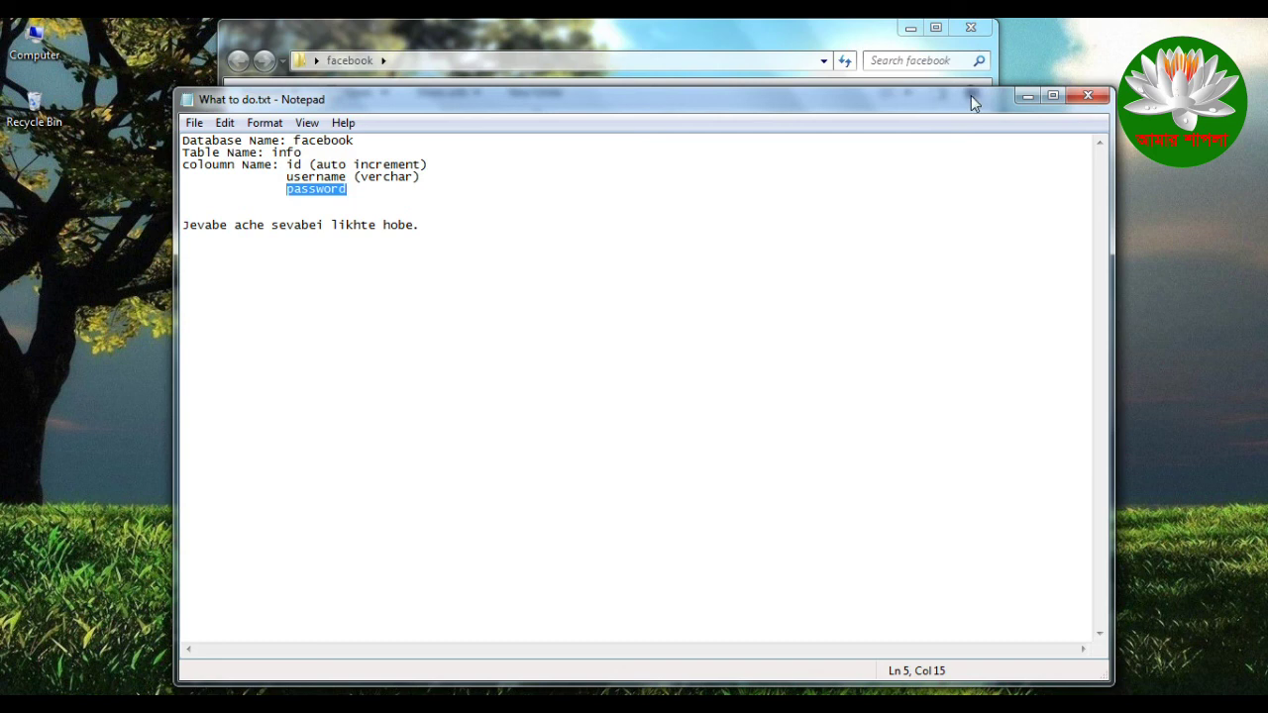
Step: Drag the What to do.txt notes window aside to reveal the project folder
{"action": "left_click_drag", "start_coordinate": [971, 96], "coordinate": [848, 198]}
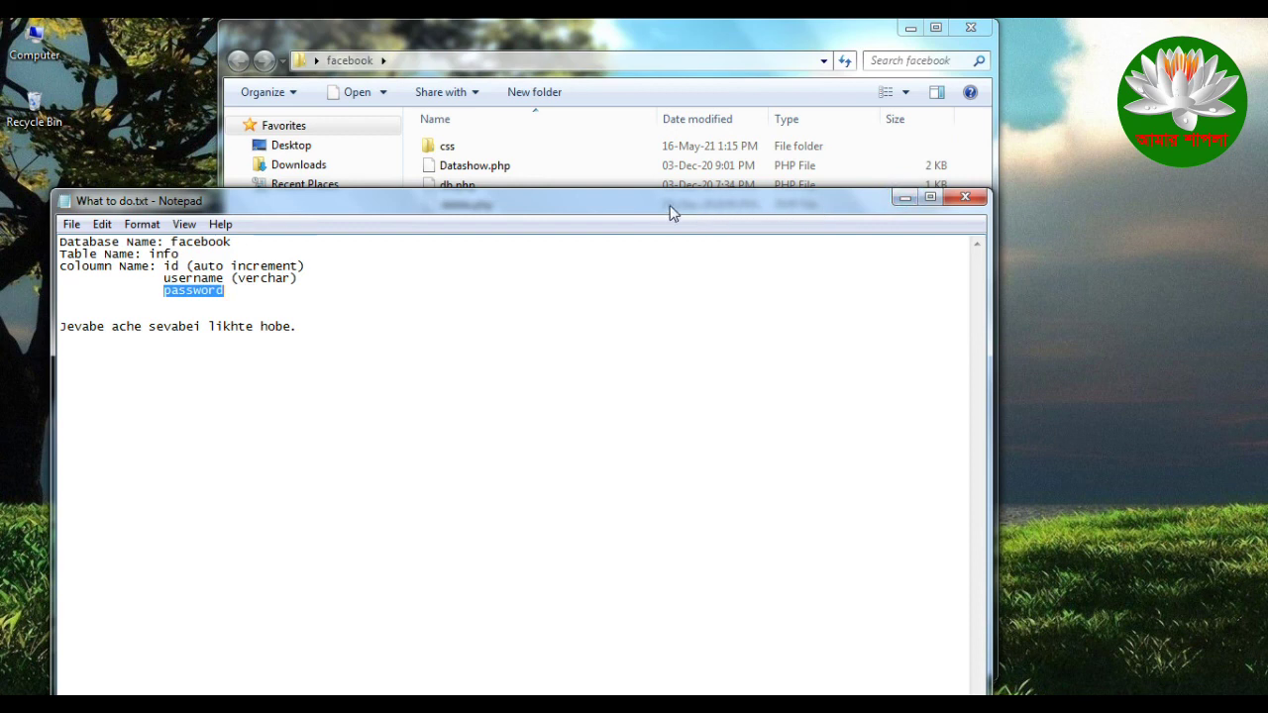
Step: Shift the notes window further right and down, then minimize it
{"action": "left_click_drag", "start_coordinate": [678, 205], "coordinate": [931, 234]}
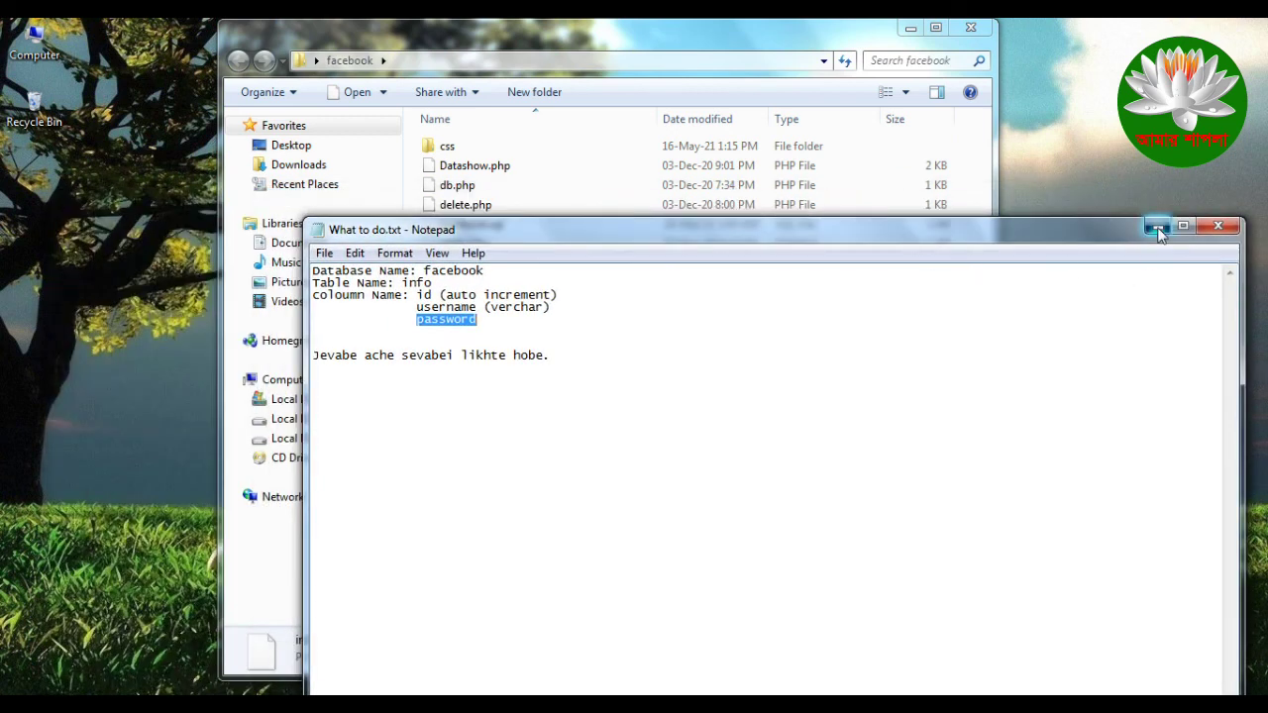
{"action": "left_click", "coordinate": [1158, 227]}
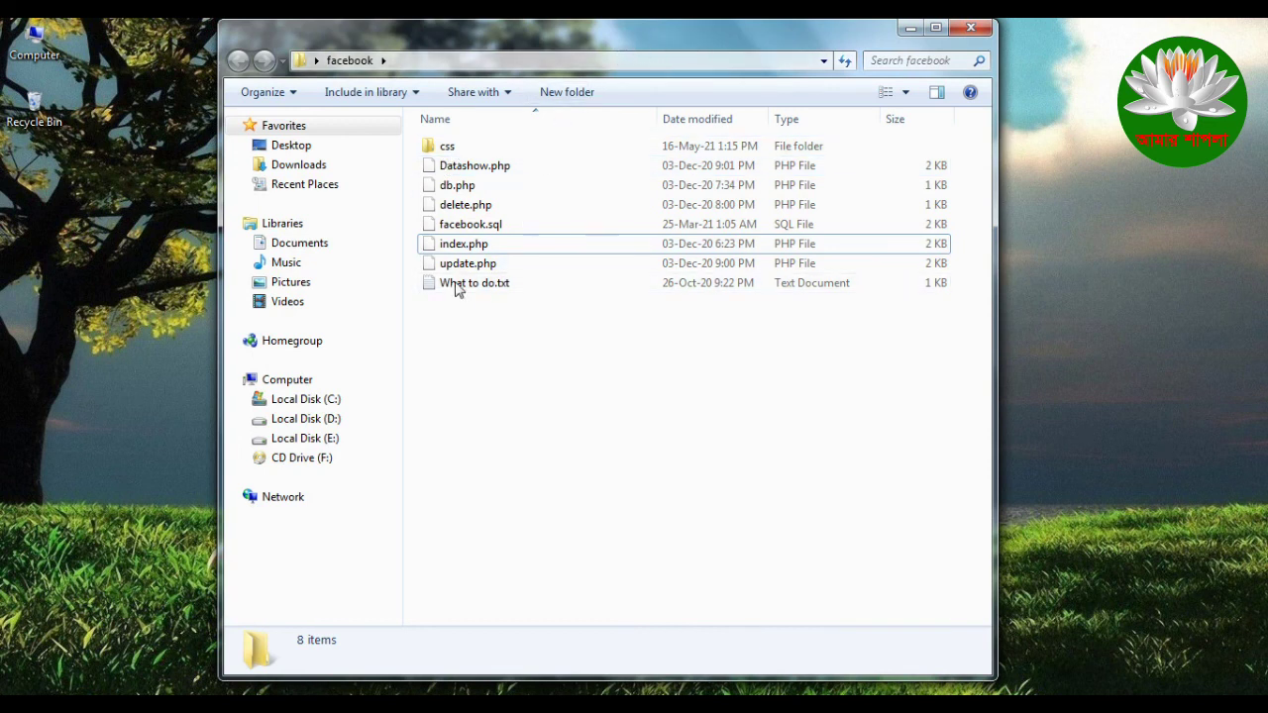
Step: Move the facebook folder window up and shrink it to a smaller size
{"action": "left_click_drag", "start_coordinate": [552, 48], "coordinate": [487, 193]}
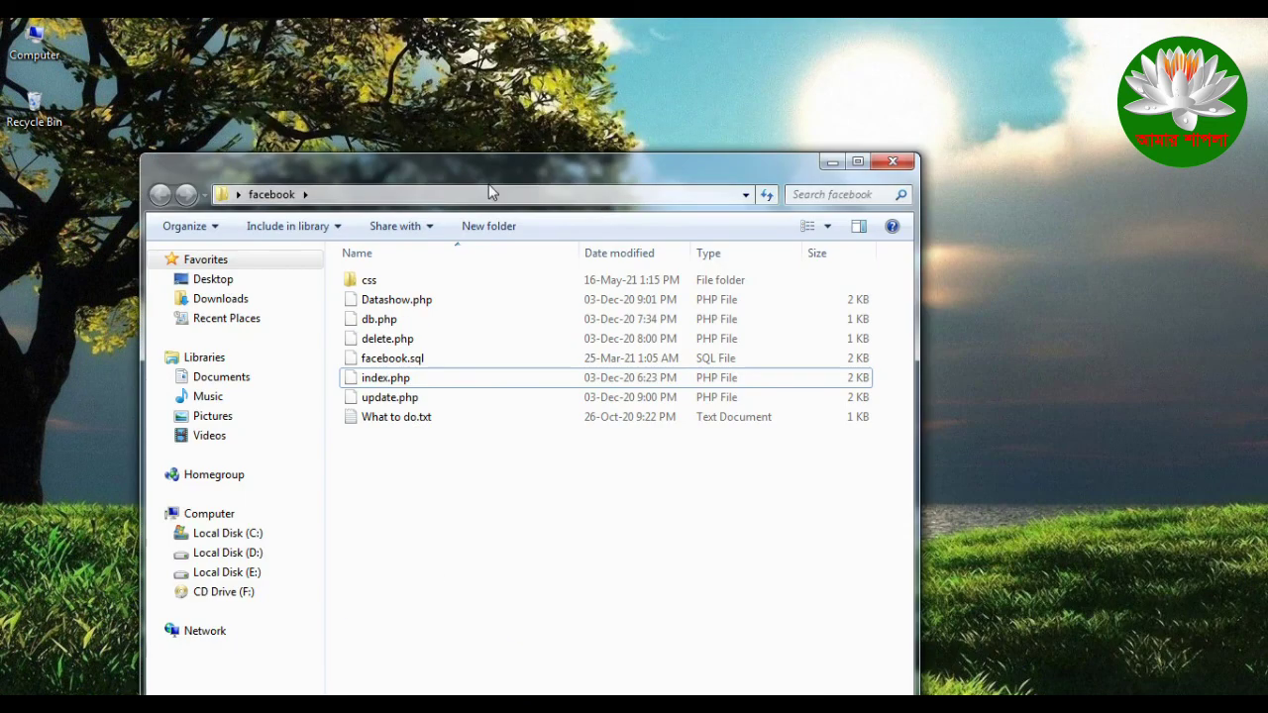
{"action": "left_click_drag", "start_coordinate": [746, 172], "coordinate": [679, 69]}
{"action": "left_click_drag", "start_coordinate": [179, 43], "coordinate": [329, 247]}
{"action": "left_click_drag", "start_coordinate": [487, 251], "coordinate": [395, 102]}
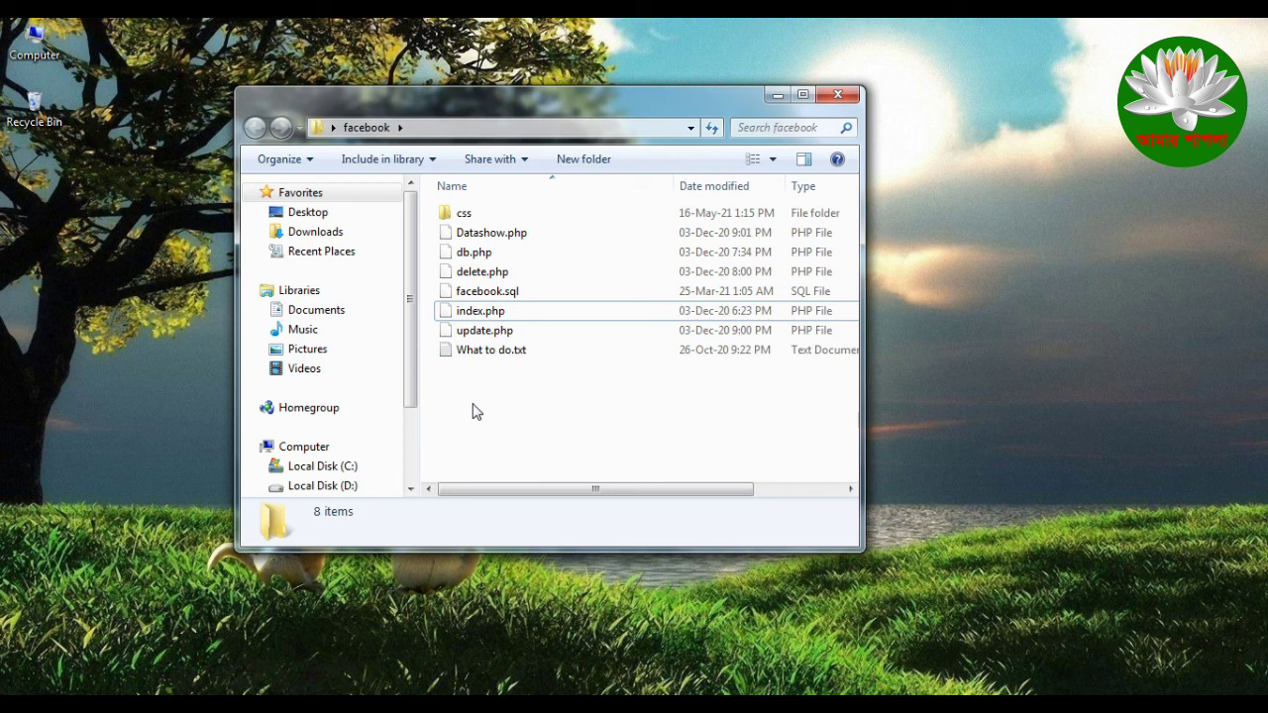
Step: Refresh the folder listing several times, then select all the project files
{"action": "right_click", "coordinate": [473, 404]}
{"action": "left_click", "coordinate": [526, 478]}
{"action": "right_click", "coordinate": [523, 421]}
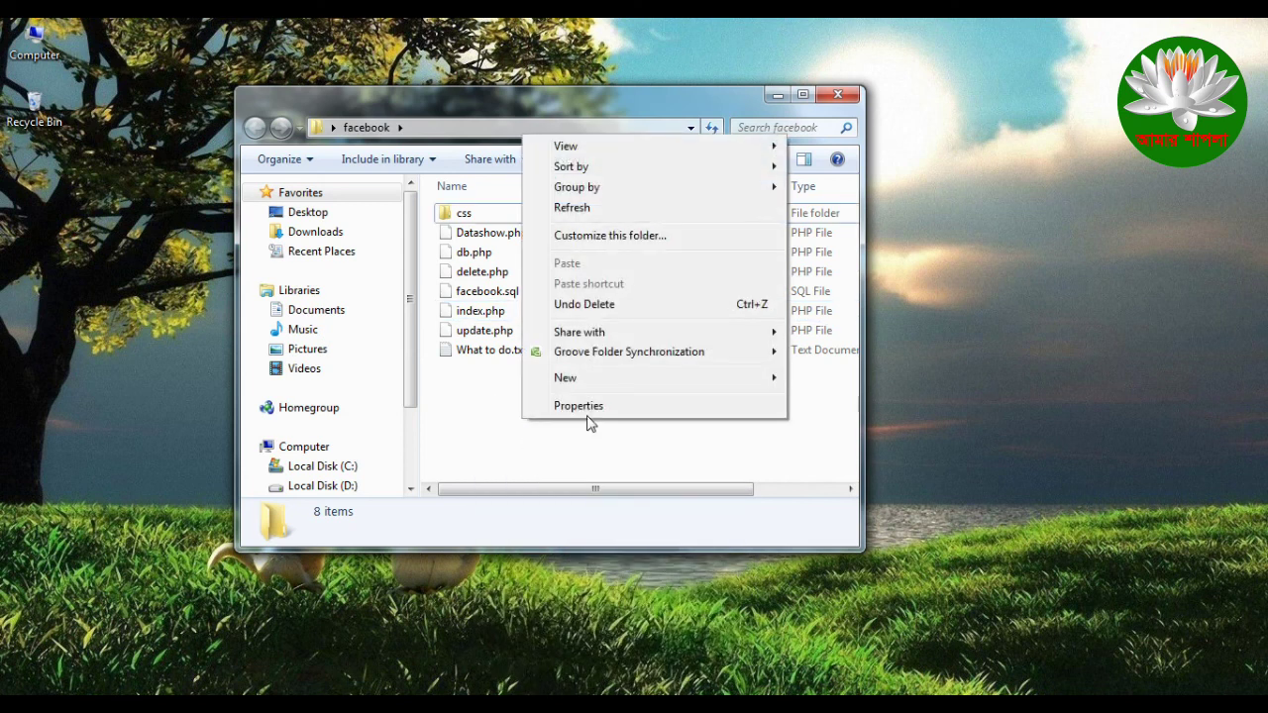
{"action": "left_click", "coordinate": [600, 214]}
{"action": "right_click", "coordinate": [528, 428]}
{"action": "left_click", "coordinate": [611, 214]}
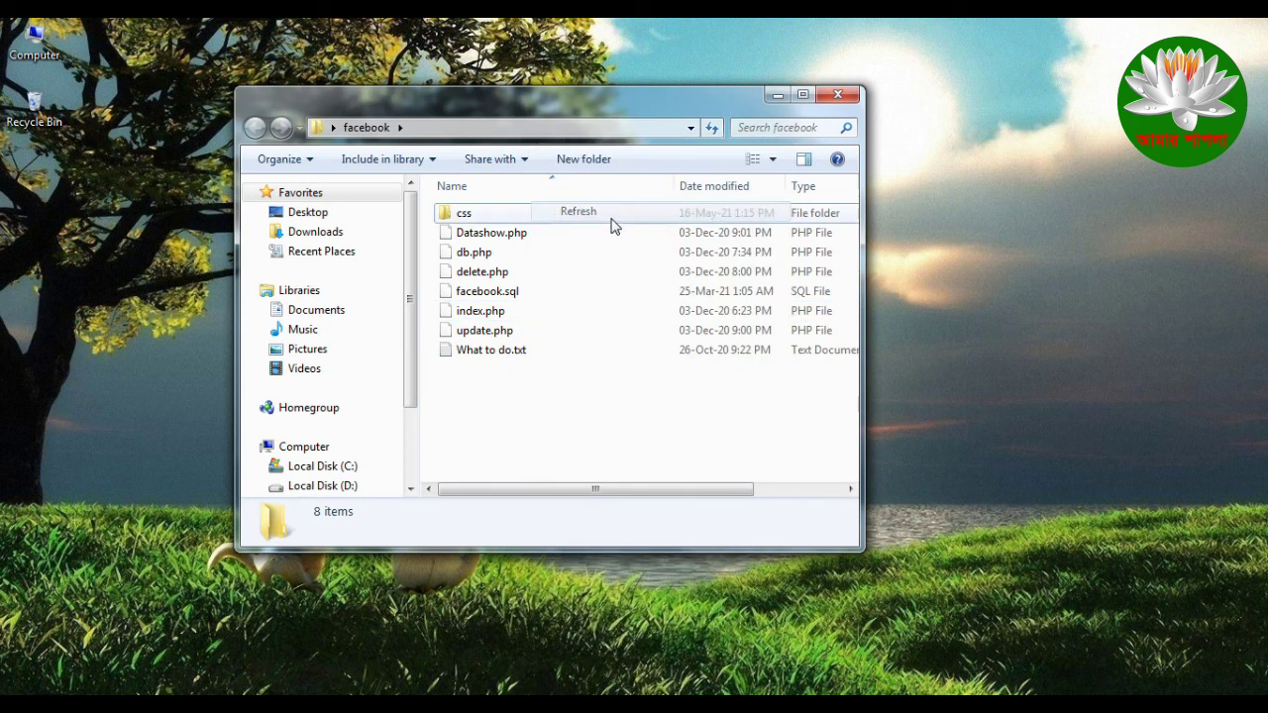
{"action": "right_click", "coordinate": [516, 406]}
{"action": "left_click", "coordinate": [579, 479]}
{"action": "right_click", "coordinate": [548, 419]}
{"action": "left_click", "coordinate": [639, 207]}
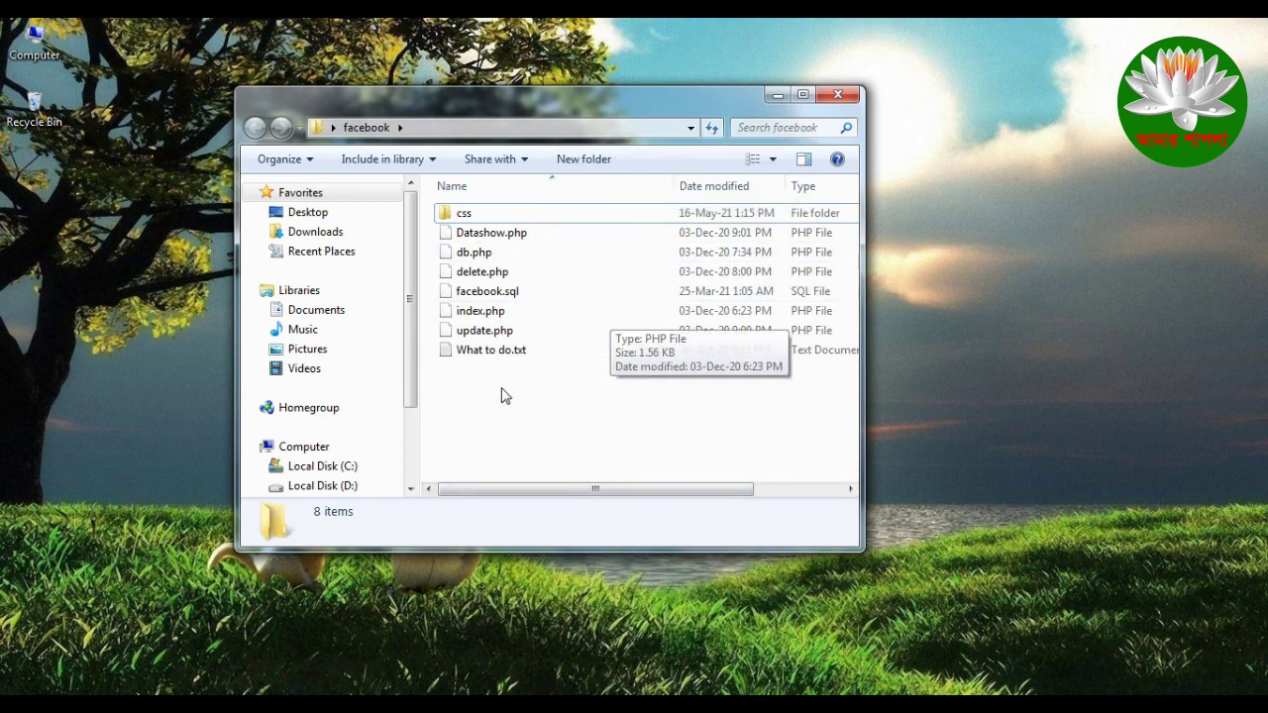
{"action": "left_click_drag", "start_coordinate": [441, 392], "coordinate": [780, 226]}
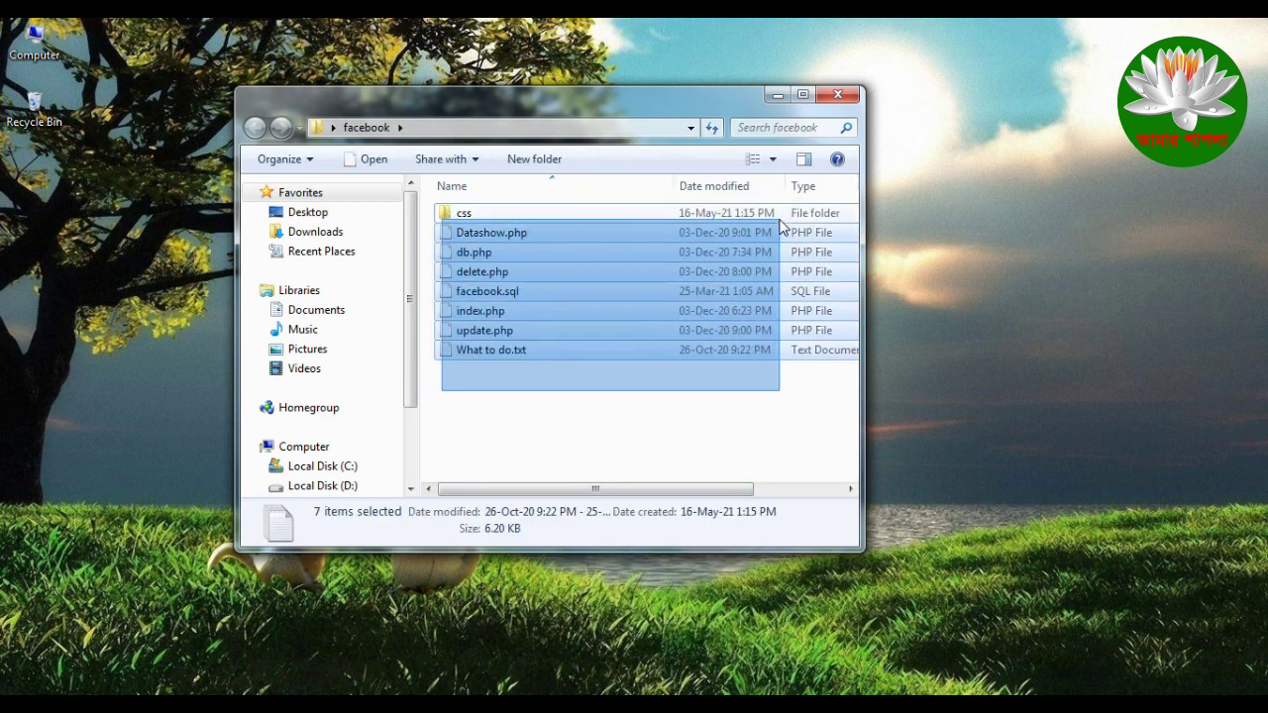